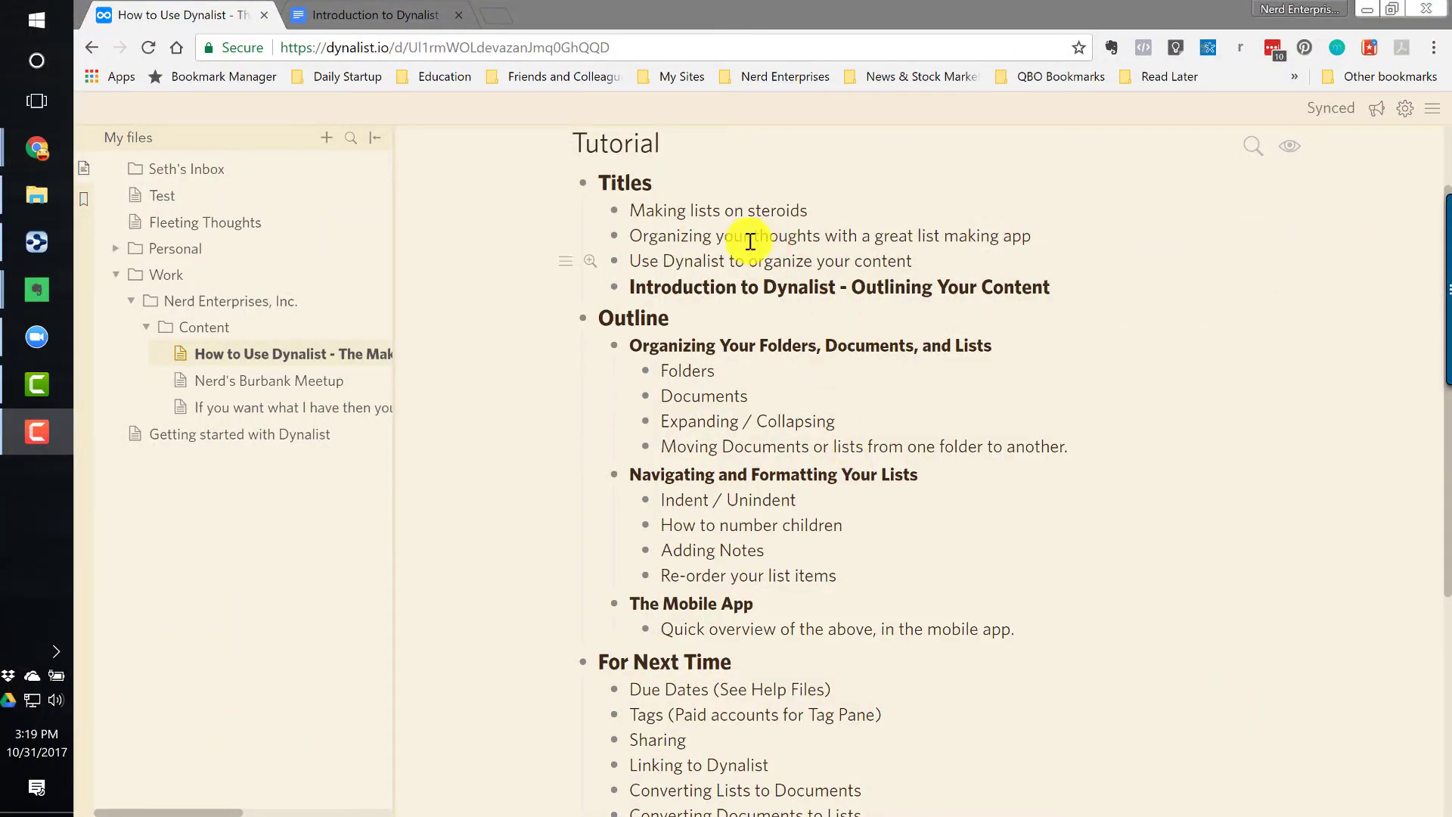
# Scroll through the tutorial outline and briefly reveal the For Next Time heading's markup.
pyautogui.click(718, 190)
pyautogui.scroll(2, 712, 207)
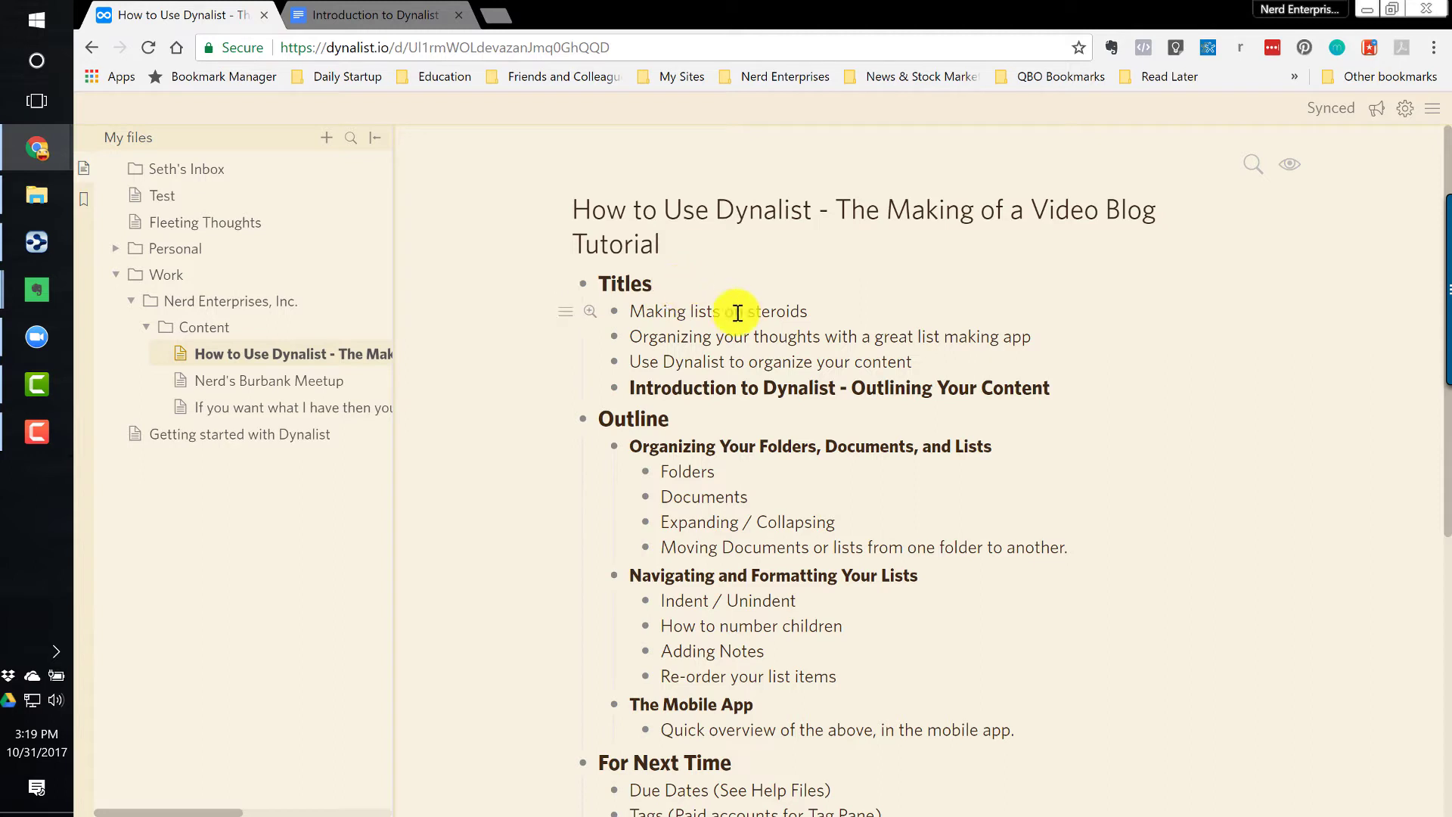
pyautogui.scroll(-1, 737, 312)
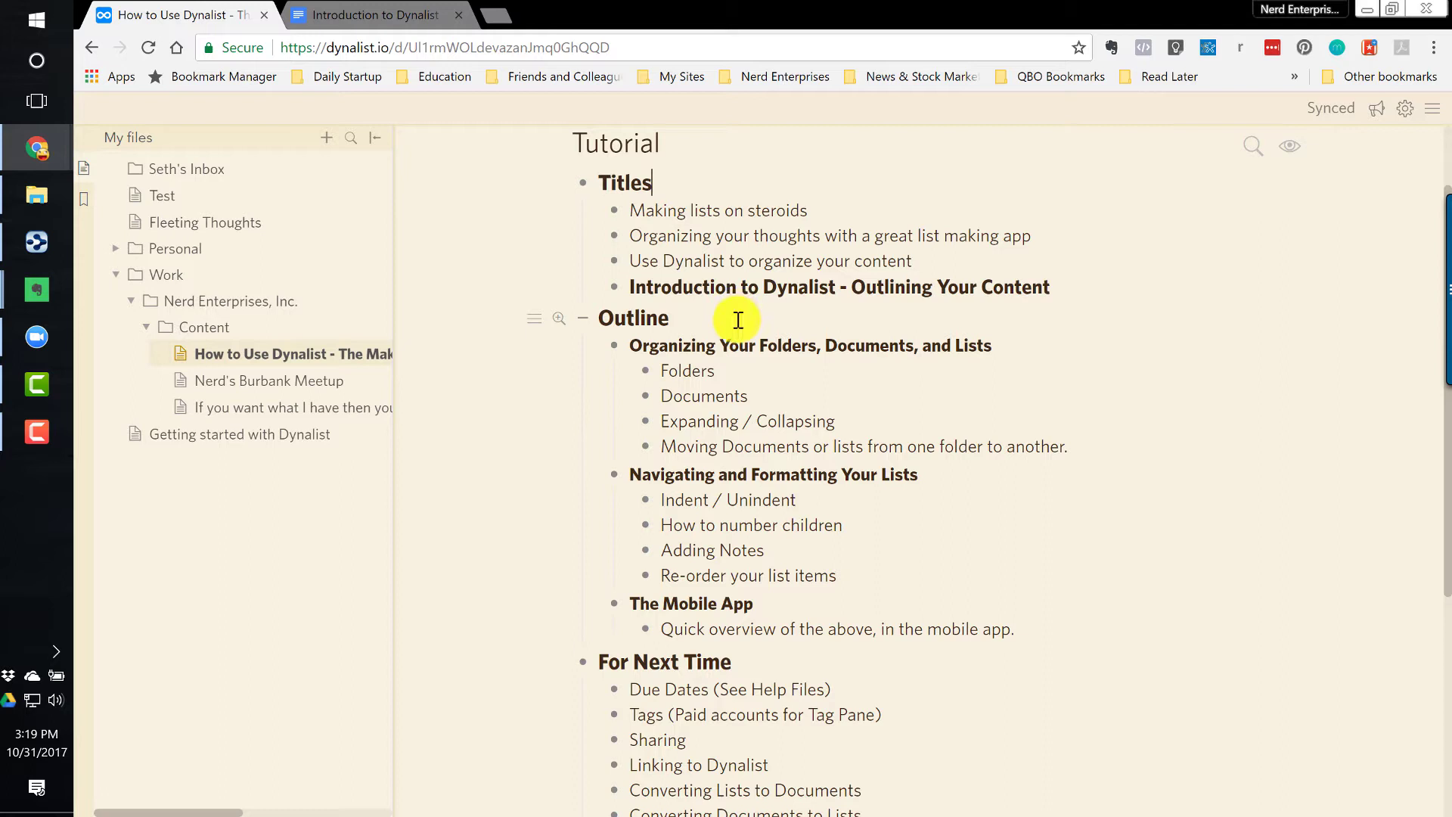
pyautogui.scroll(-1, 742, 330)
pyautogui.scroll(-3, 742, 329)
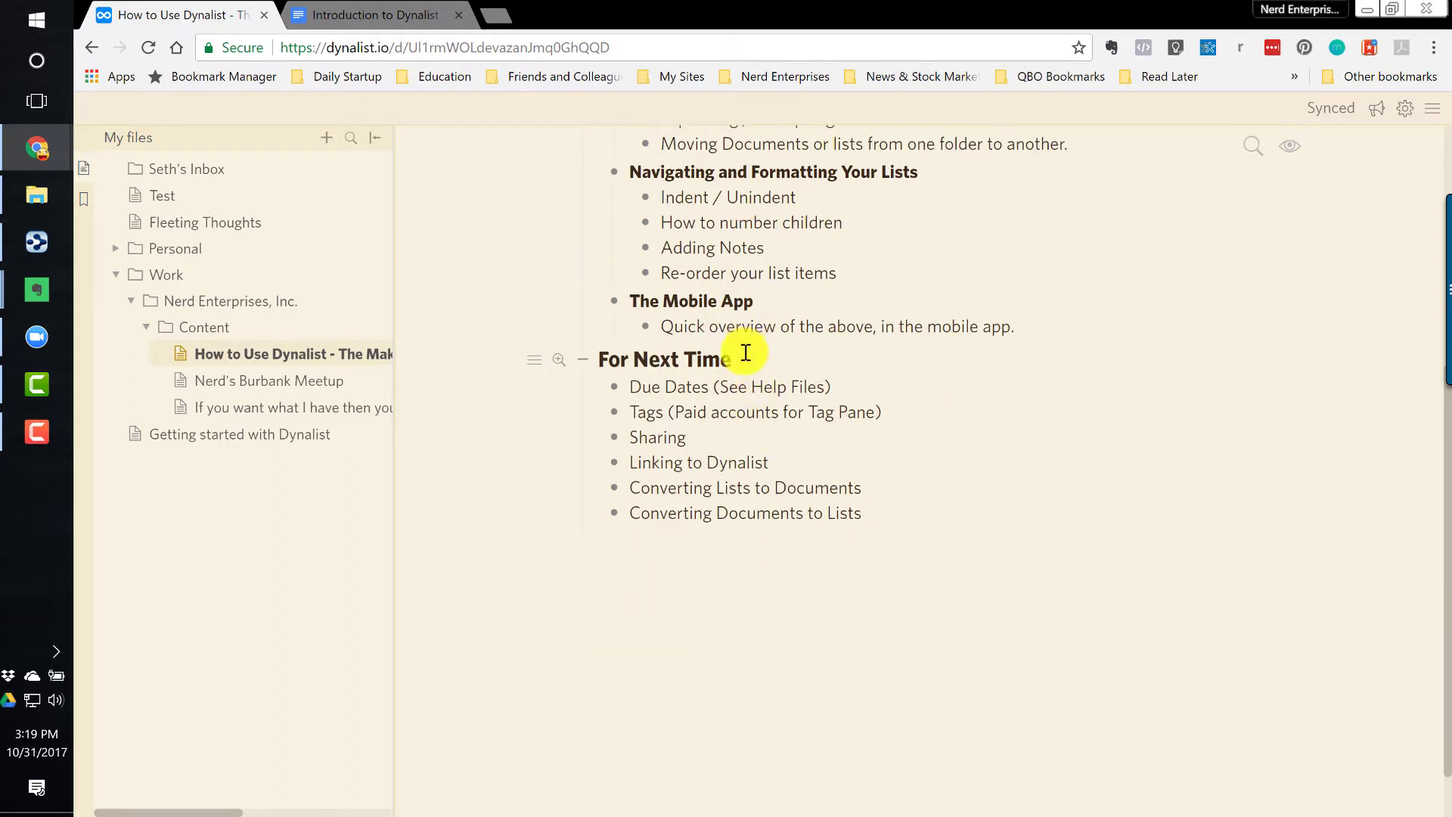
pyautogui.click(770, 356)
pyautogui.click(835, 389)
# Start editing the Due Dates item, then scroll back up the outline.
pyautogui.scroll(5, 833, 389)
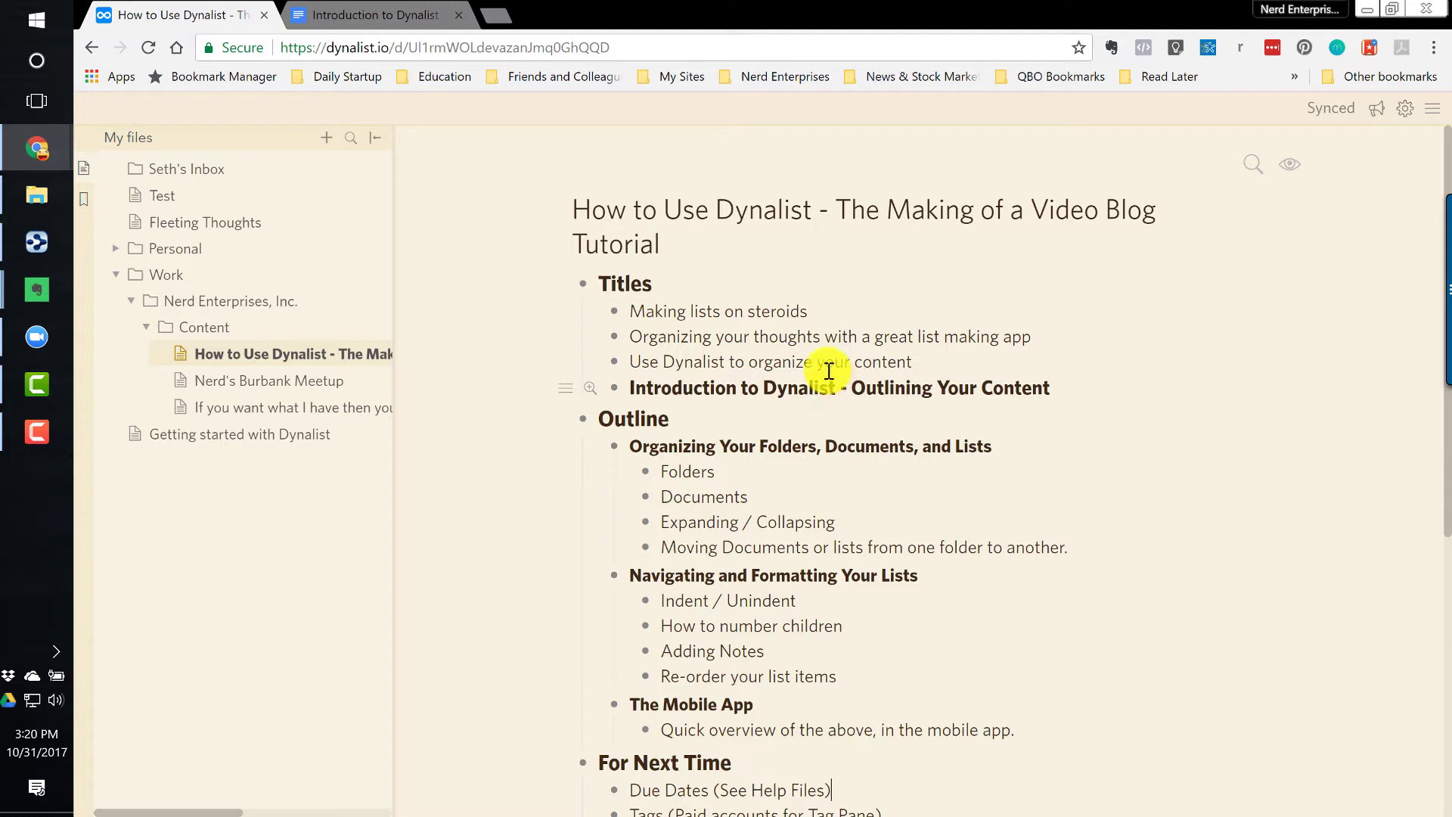
pyautogui.scroll(-3, 813, 404)
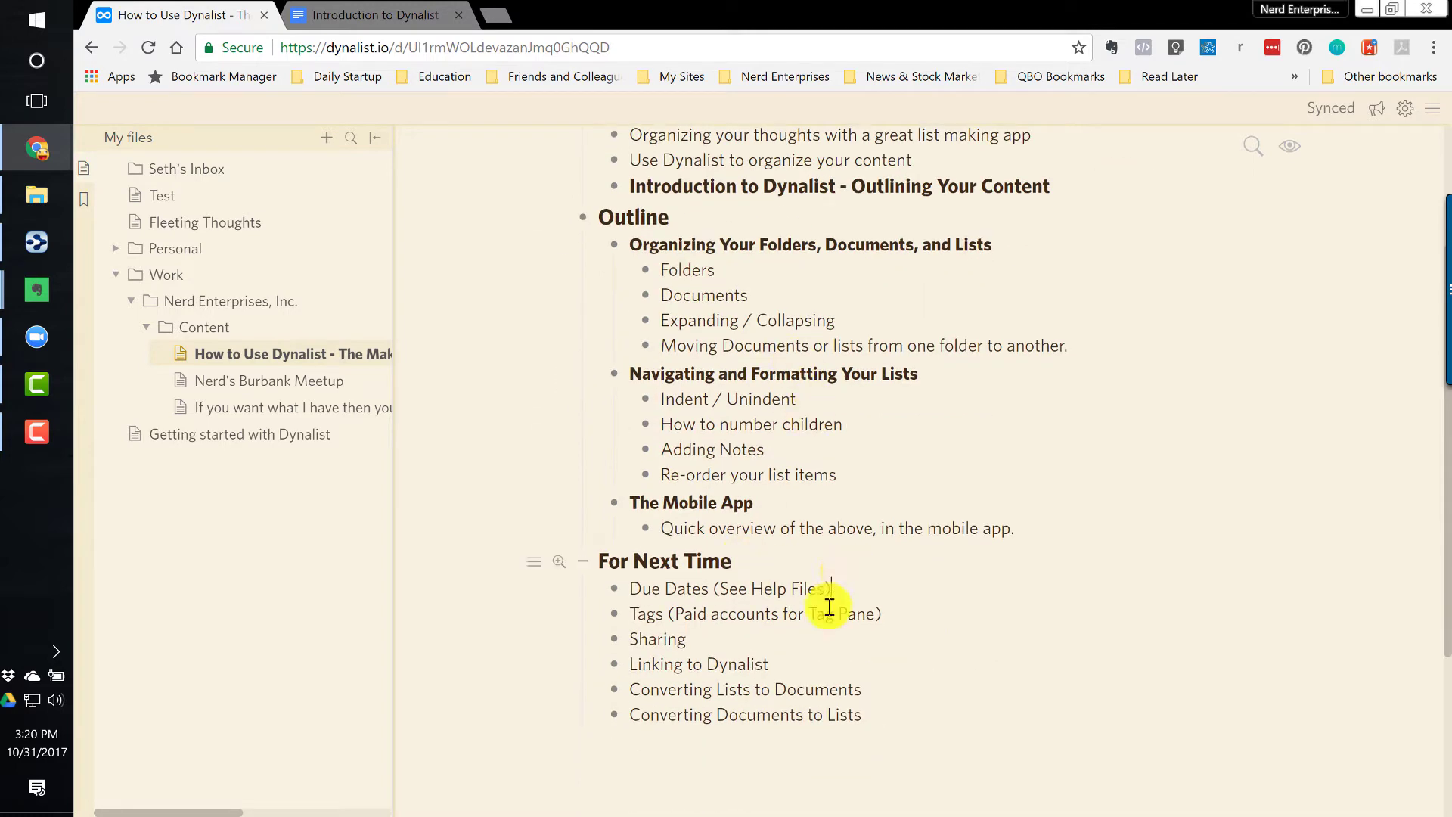
pyautogui.click(845, 587)
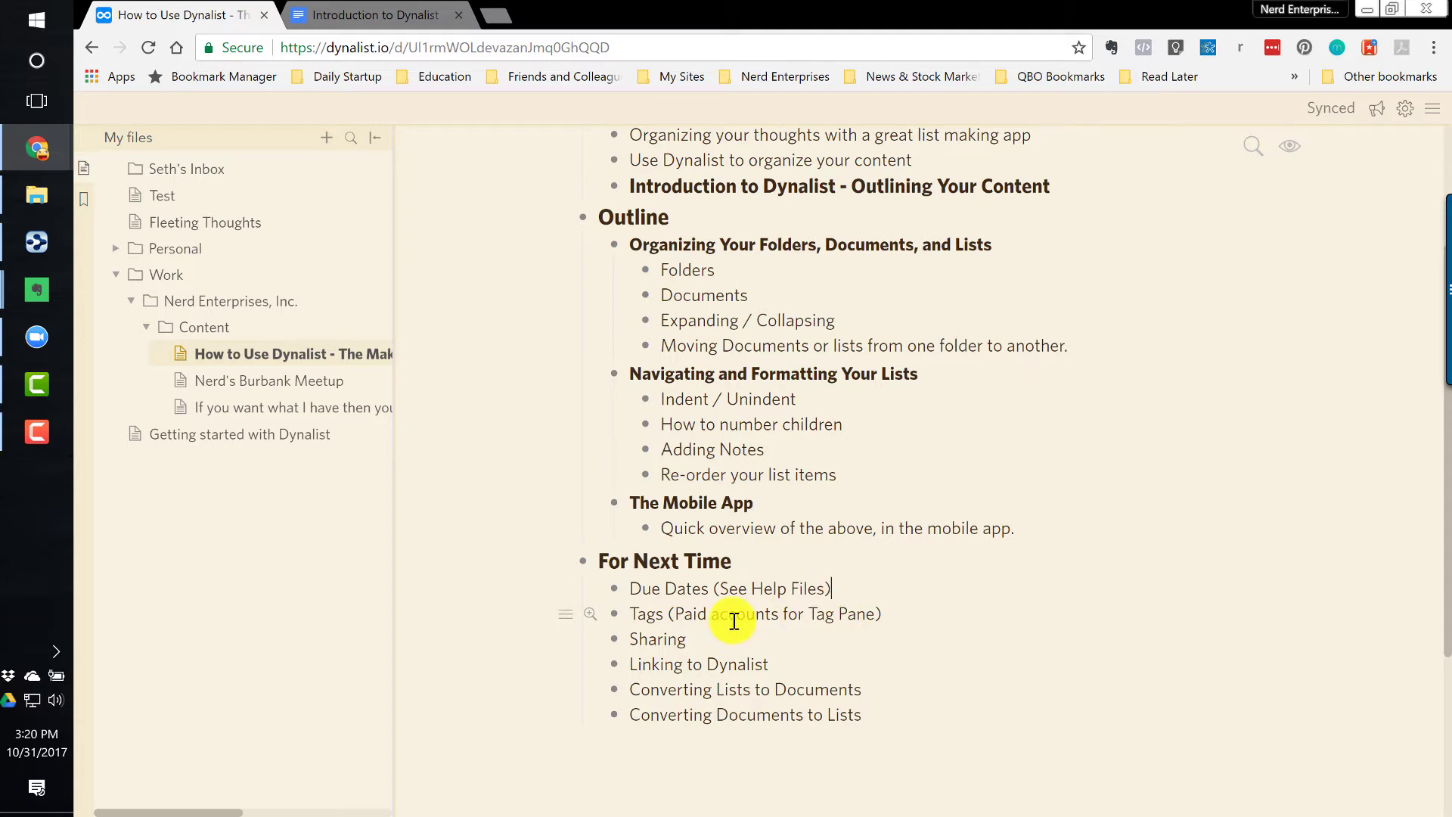
pyautogui.scroll(3, 732, 612)
pyautogui.scroll(-1, 737, 617)
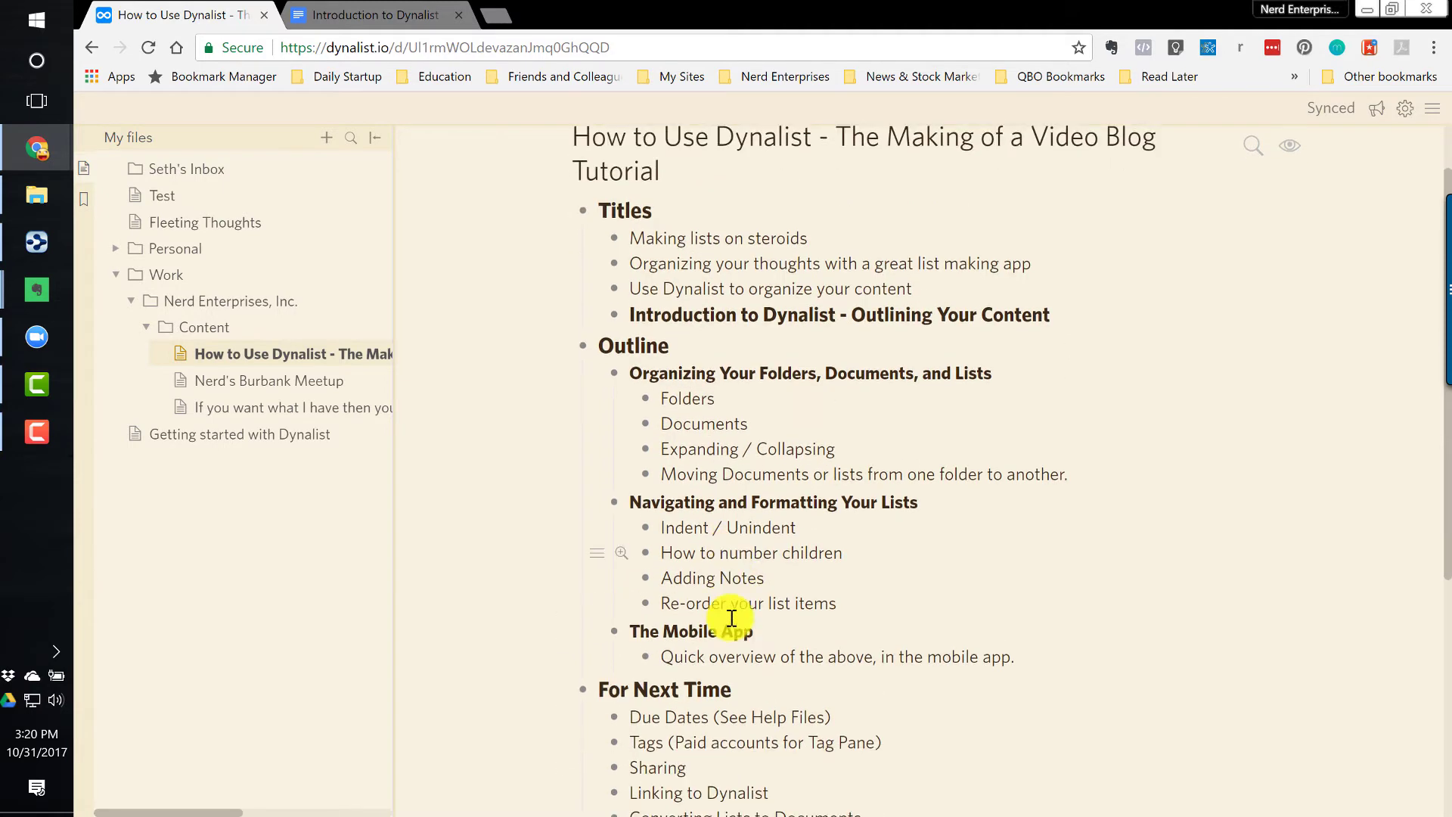
pyautogui.scroll(1, 730, 619)
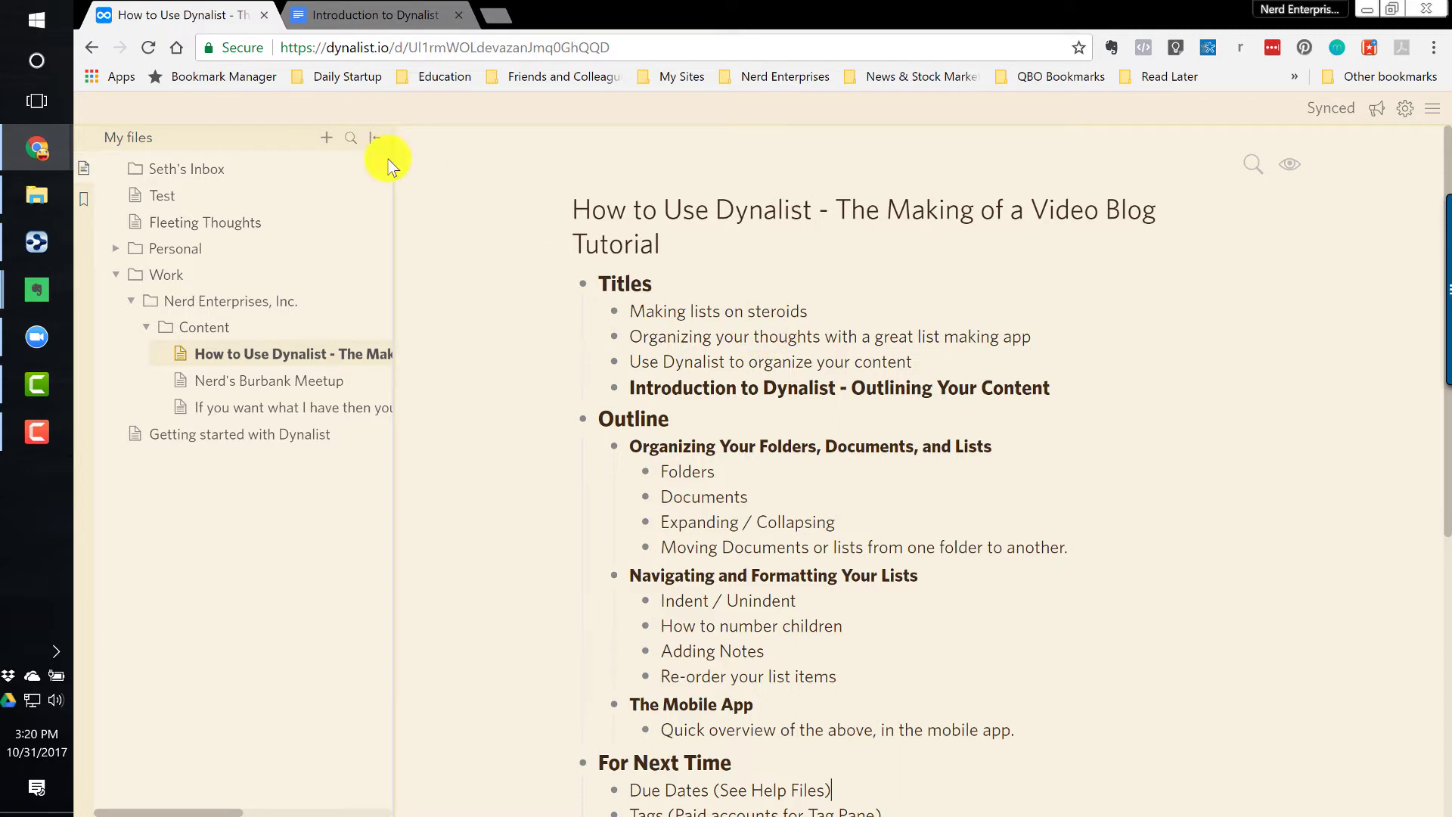
pyautogui.click(152, 198)
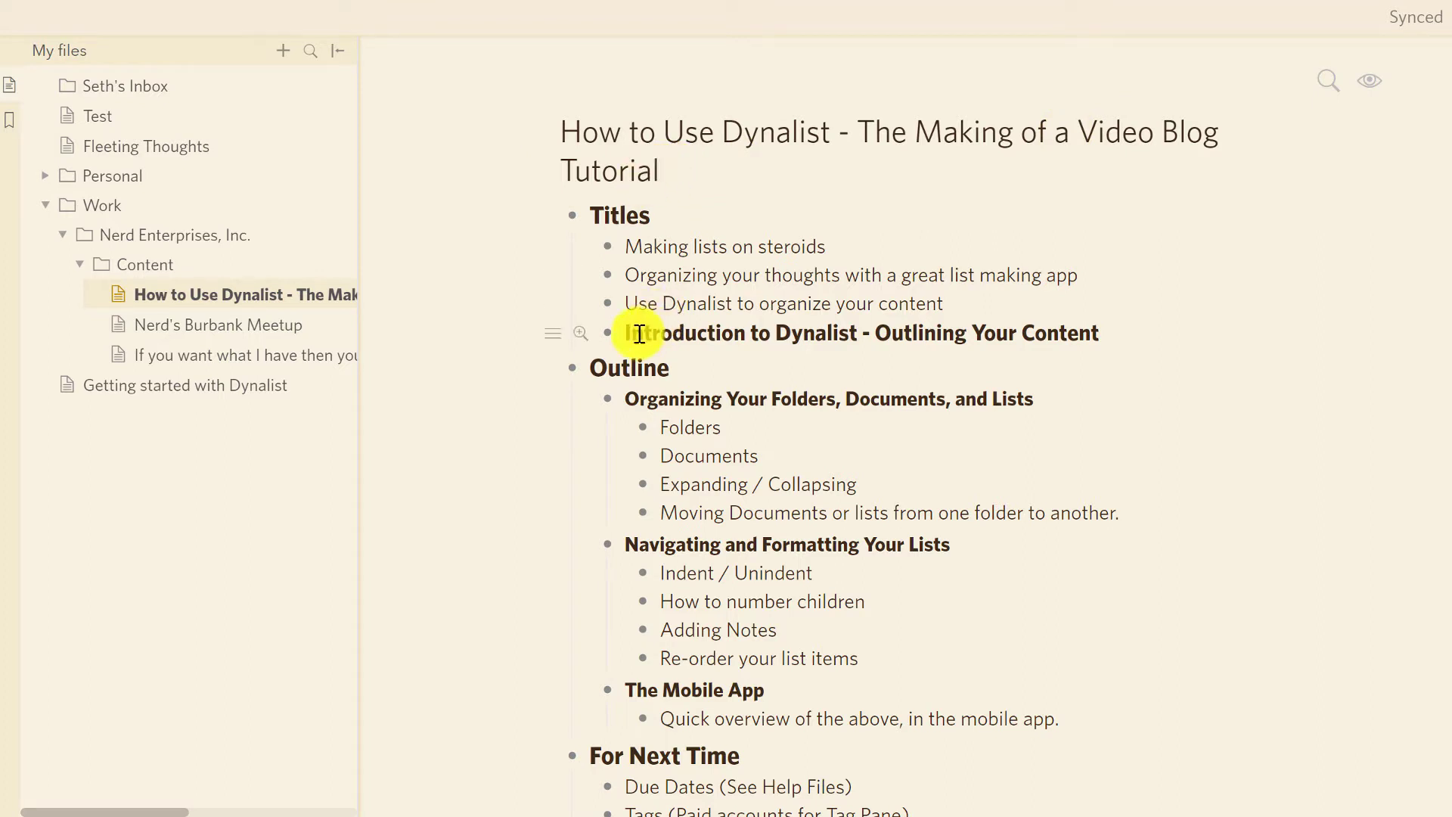
# Select the Introduction line's text, then show the Outline heading's ** bold markup.
pyautogui.moveTo(651, 215)
pyautogui.moveTo(626, 333); pyautogui.dragTo(1112, 335)
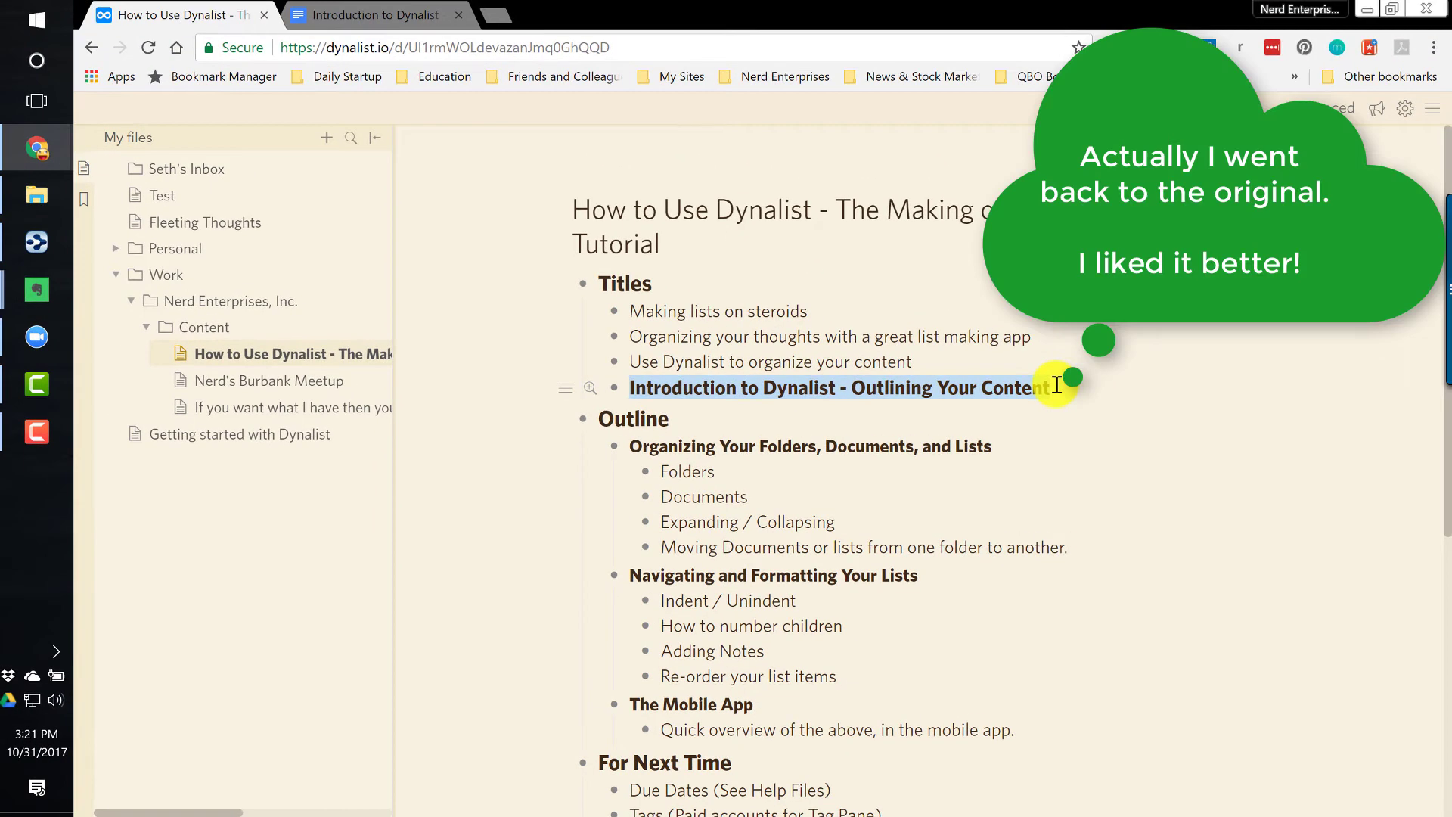
pyautogui.click(673, 420)
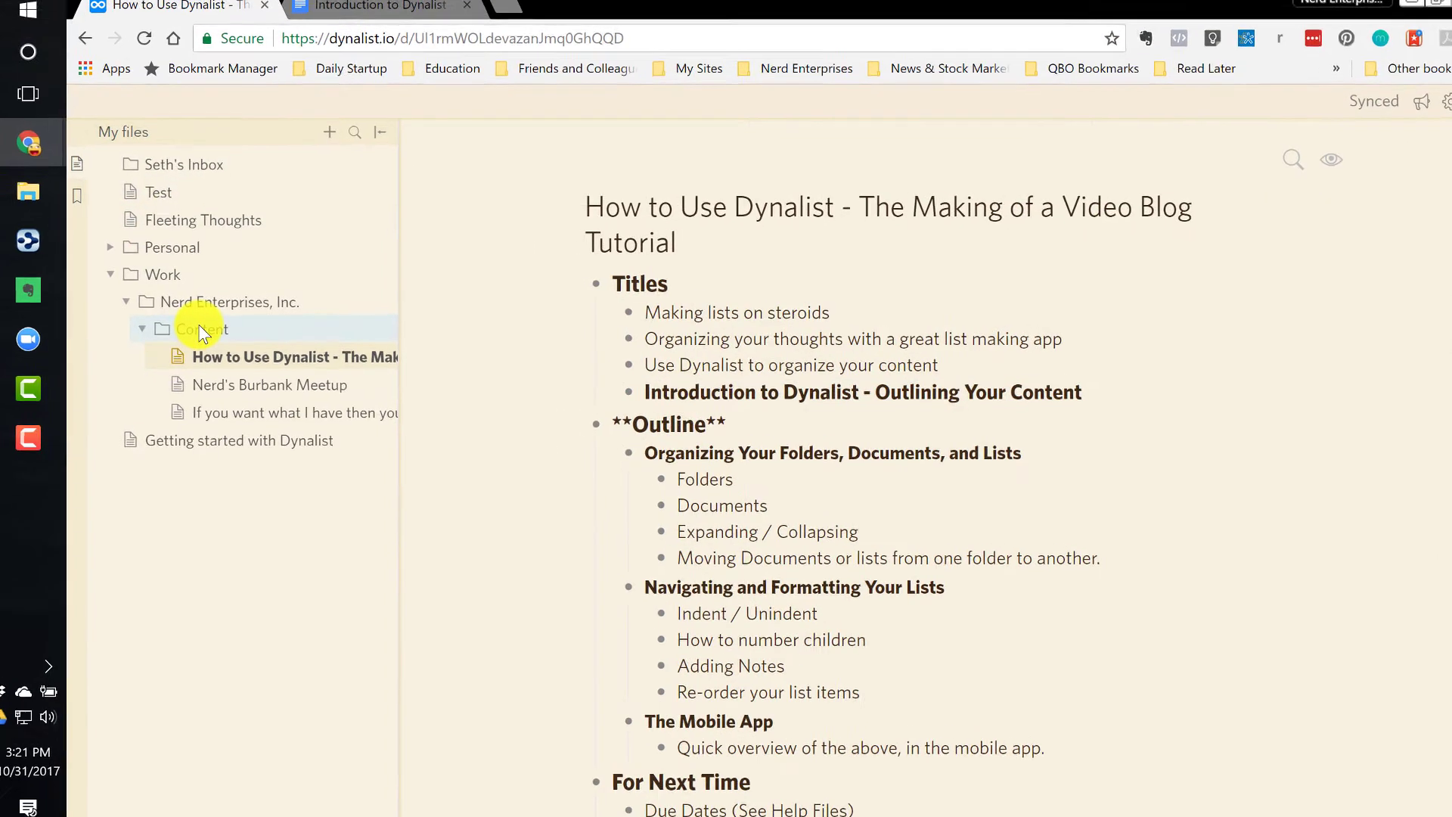
# Add a document named 'New Outline' to the Content folder and open its empty first bullet.
pyautogui.rightClick(202, 333)
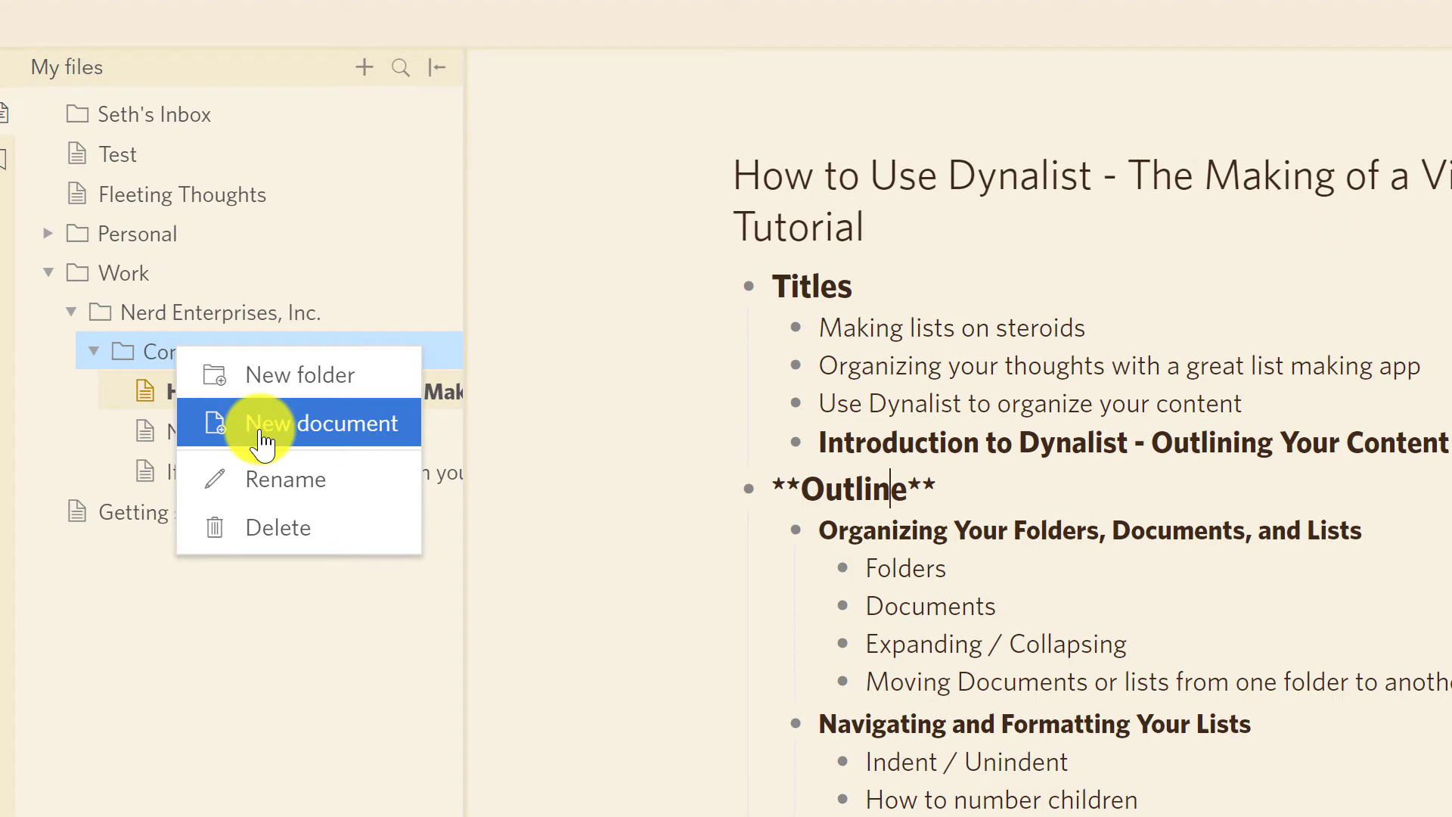
pyautogui.click(261, 424)
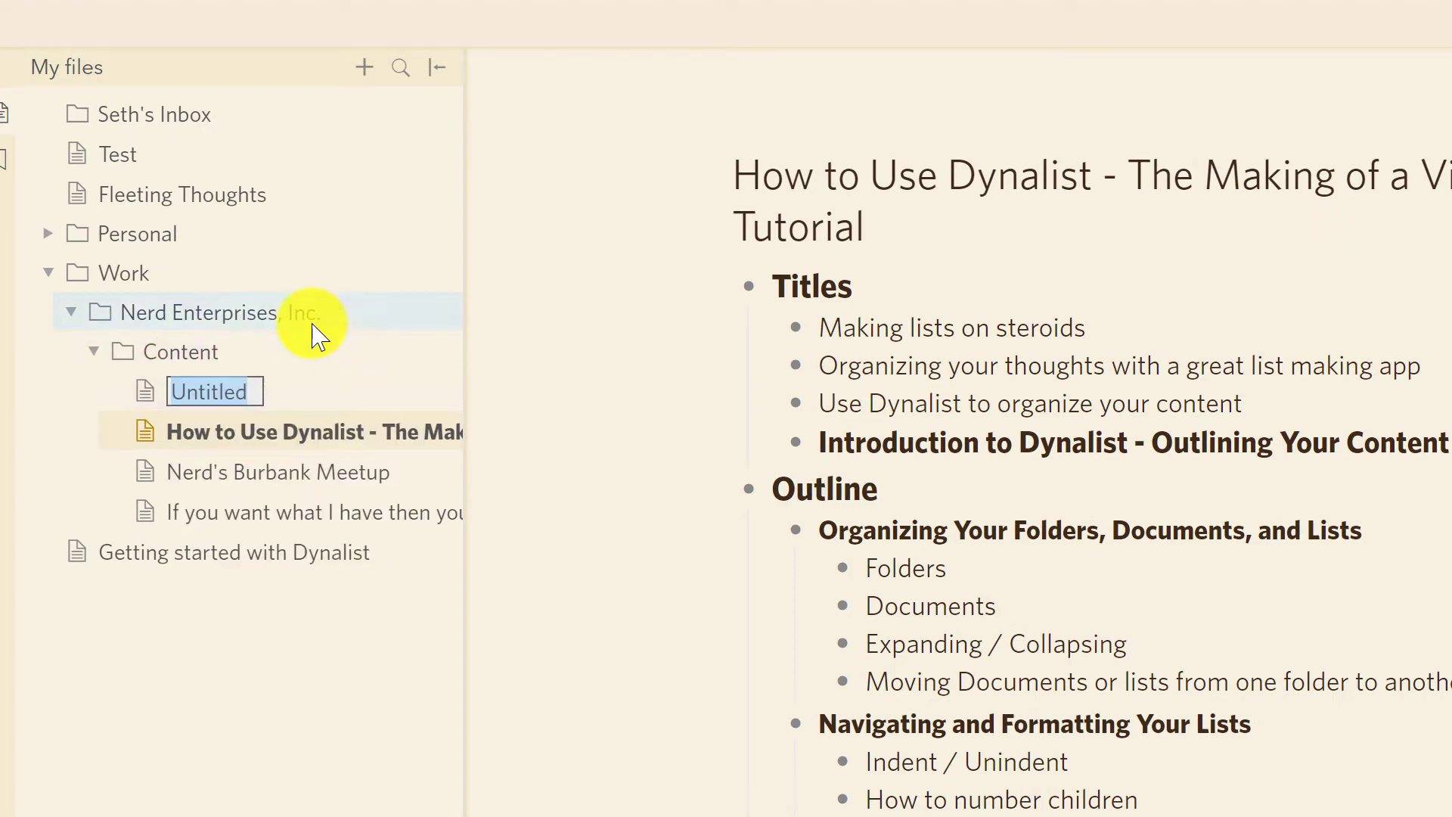
pyautogui.write('new')
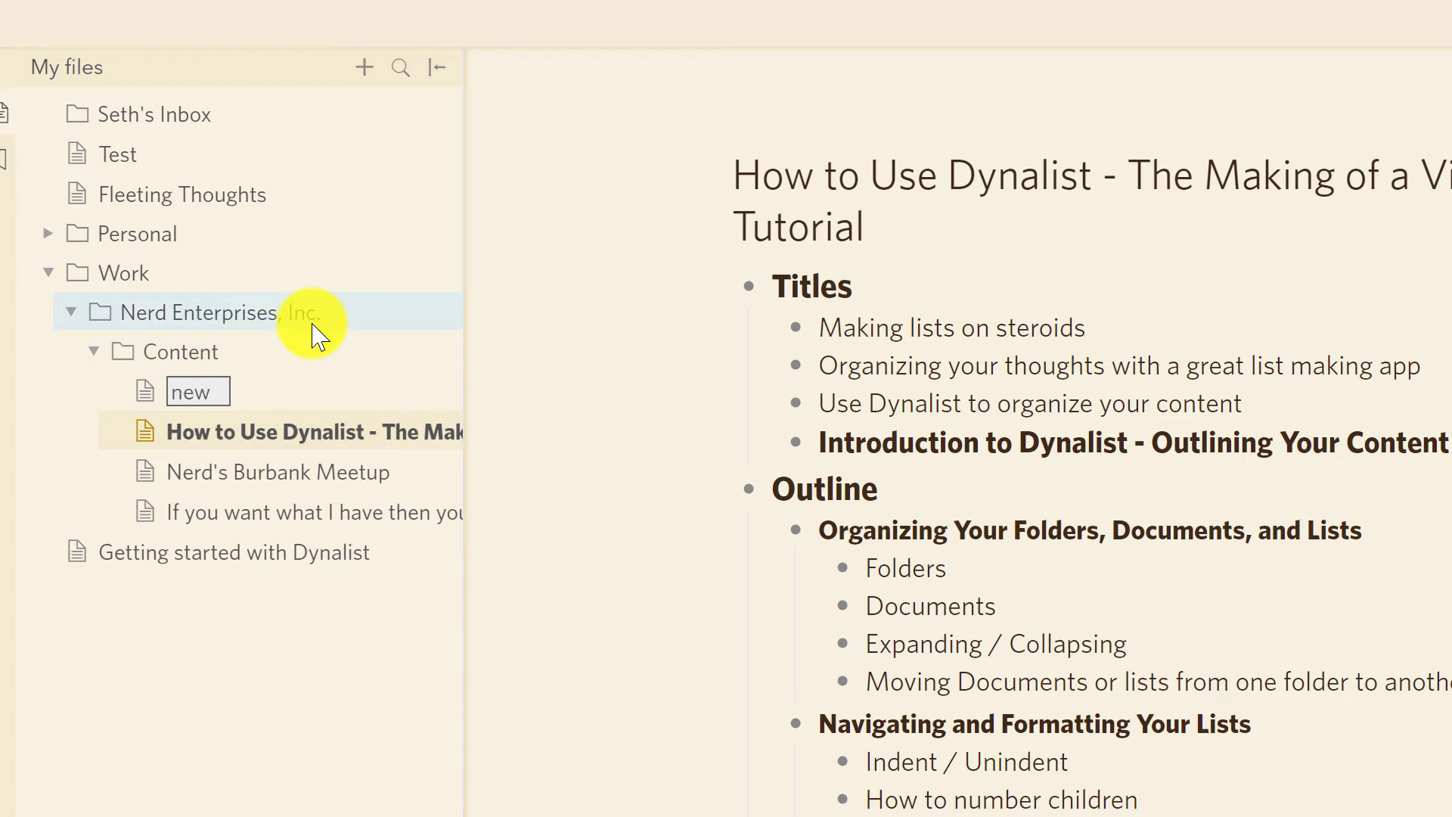
pyautogui.hotkey('ctrl', 'a')
pyautogui.write('New Outline')
pyautogui.press('Return')
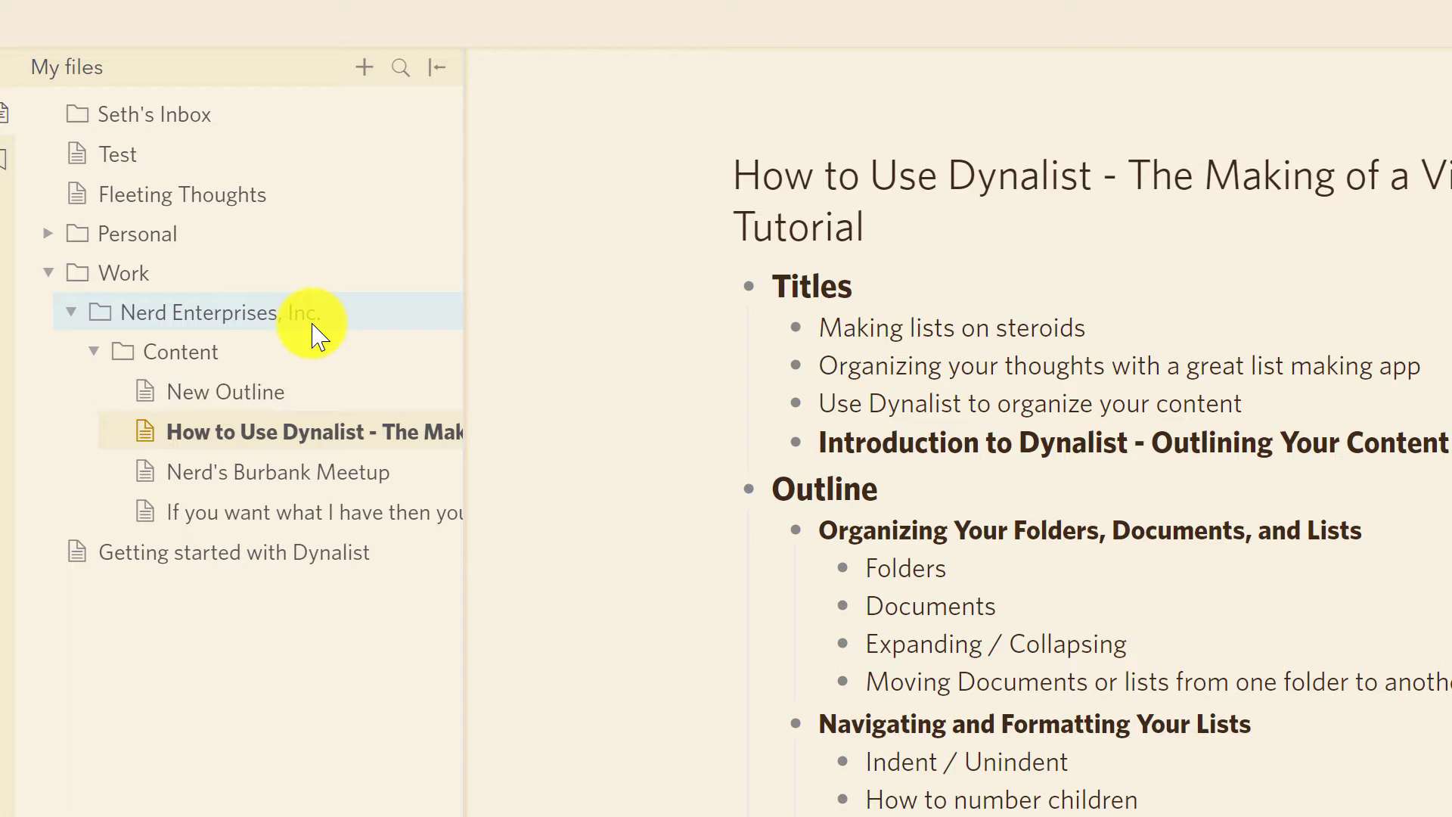
pyautogui.click(240, 405)
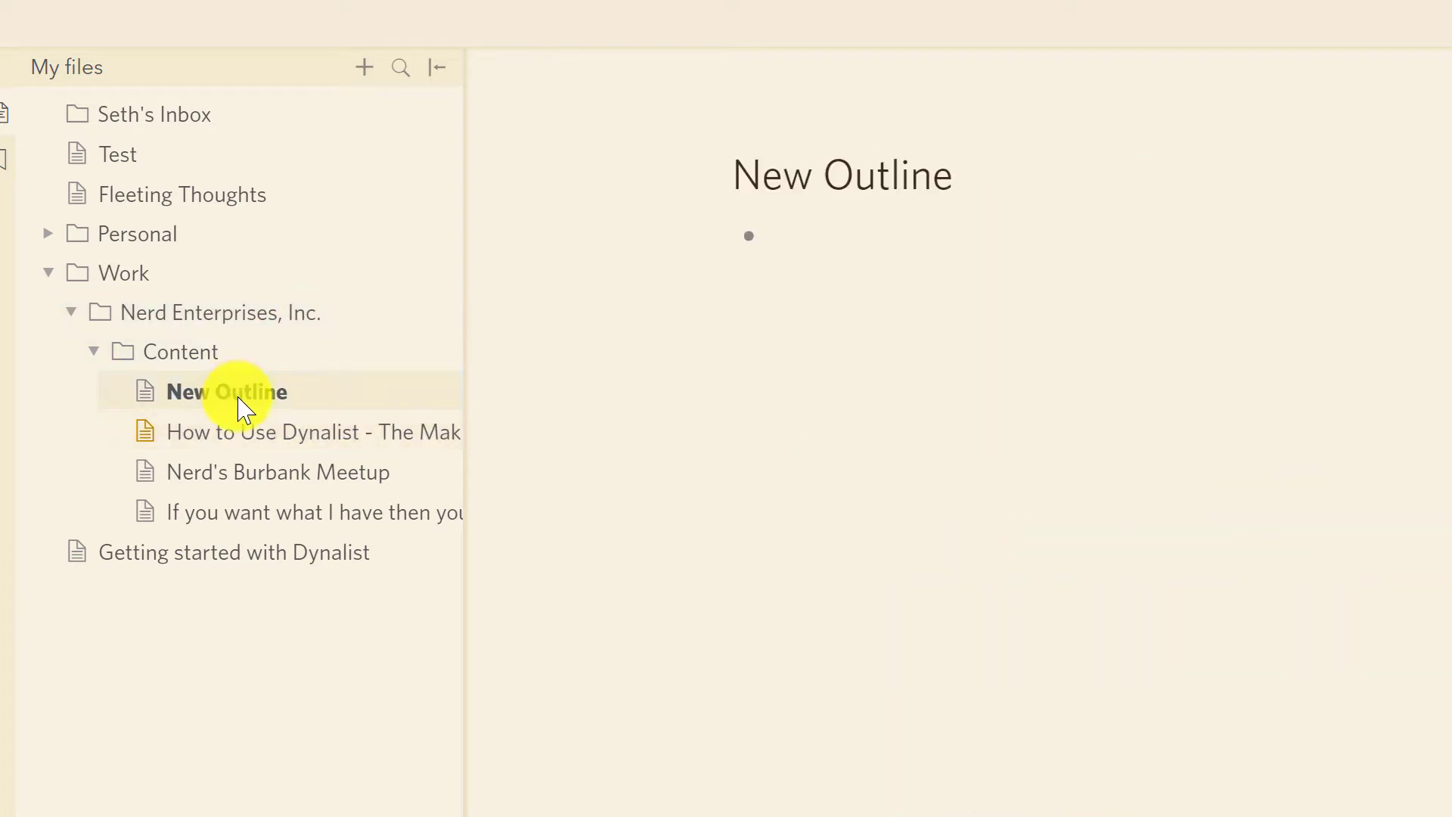
pyautogui.click(801, 233)
# Type bullets Level 1, Level 2 and Level 3, each nested one level deeper.
pyautogui.write('Level ')
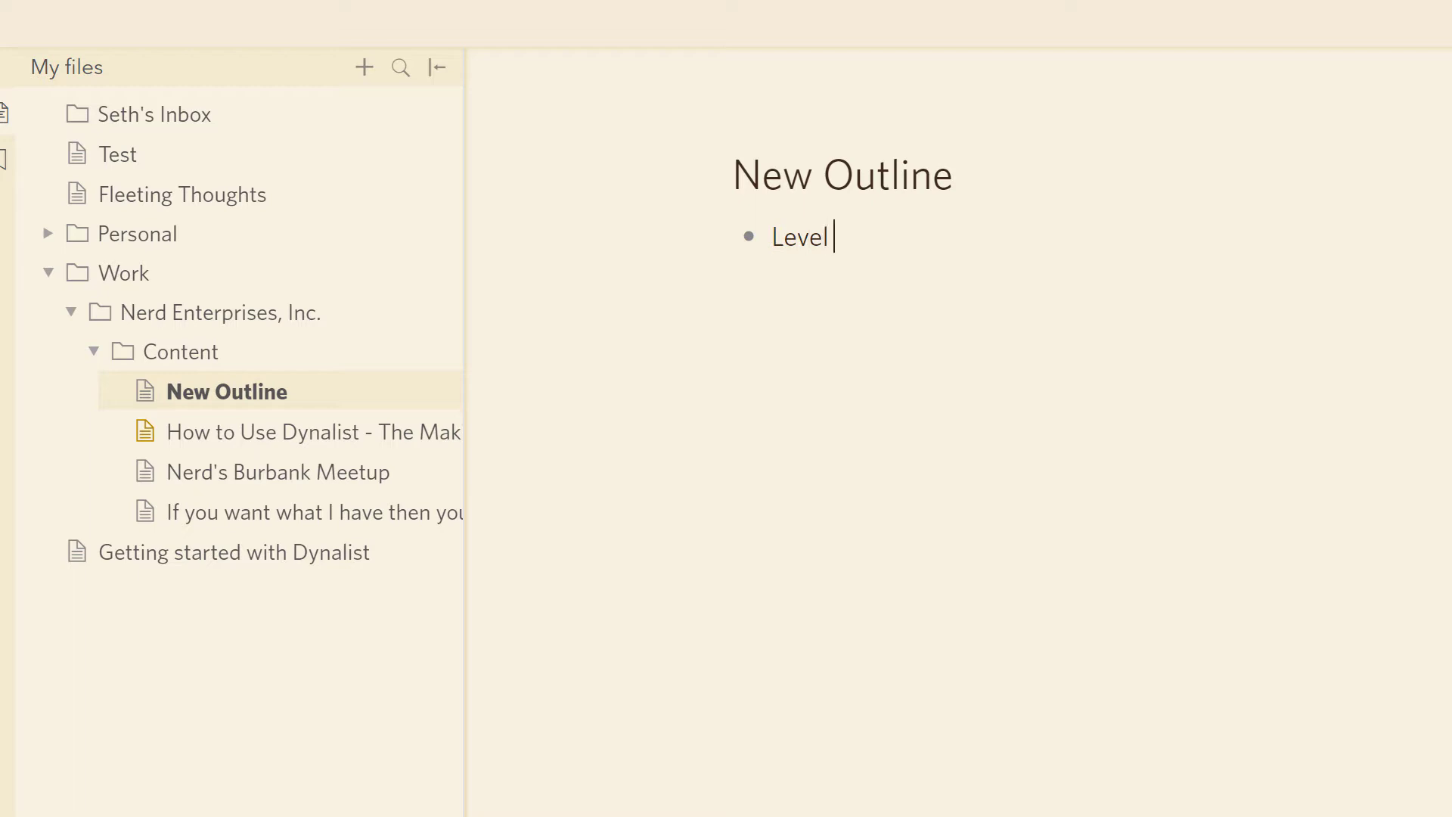
pyautogui.write('1')
pyautogui.press('Return')
pyautogui.write('Le')
pyautogui.write('2')
pyautogui.press('Tab')
pyautogui.press('Return')
pyautogui.press('Tab')
pyautogui.write('Level')
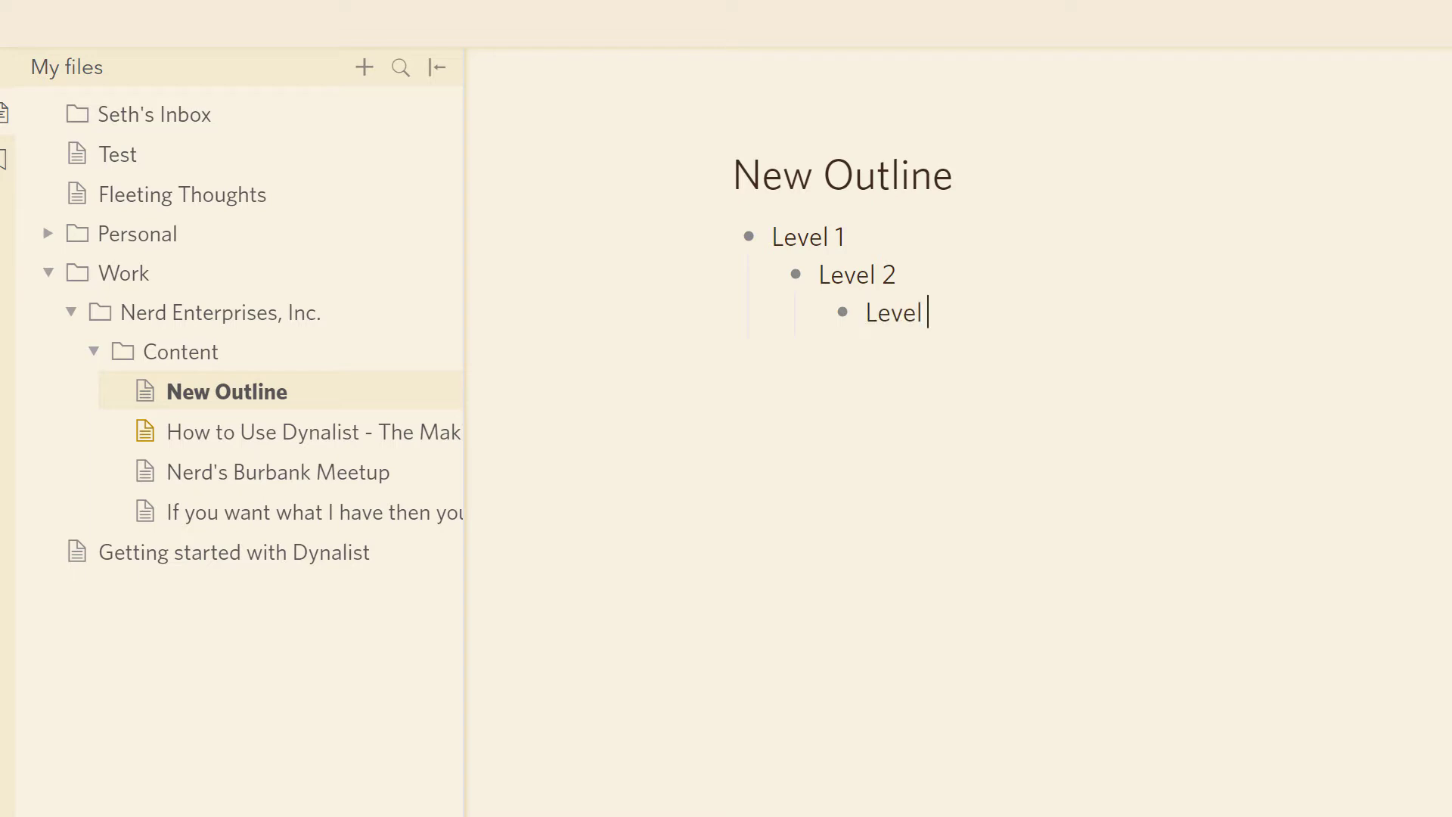
pyautogui.hotkey('shift', 'Tab')
pyautogui.hotkey('shift', 'Tab')
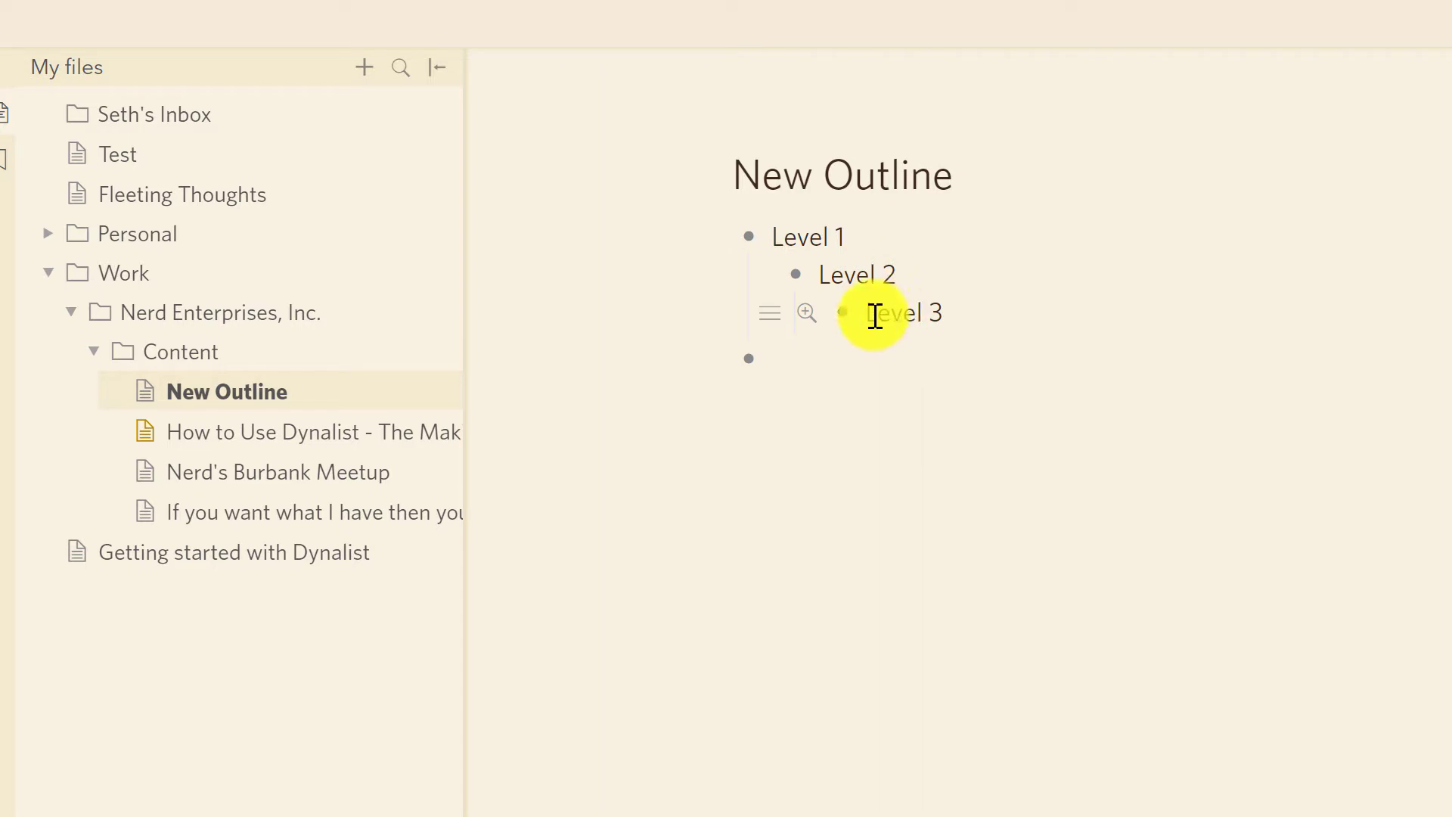
# Zoom into the Level 3 item, then return to the video blog tutorial document.
pyautogui.click(806, 312)
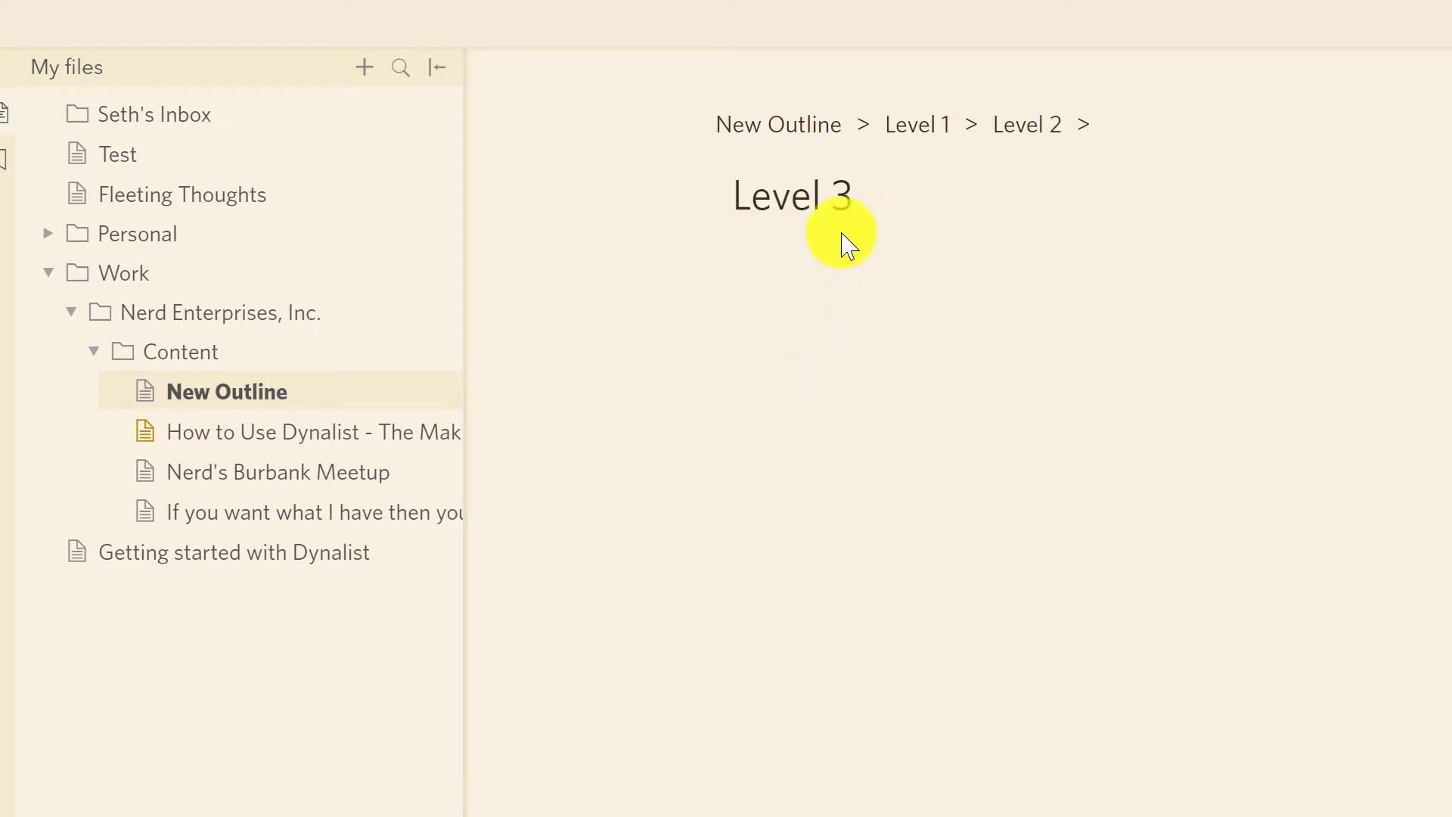
pyautogui.click(862, 195)
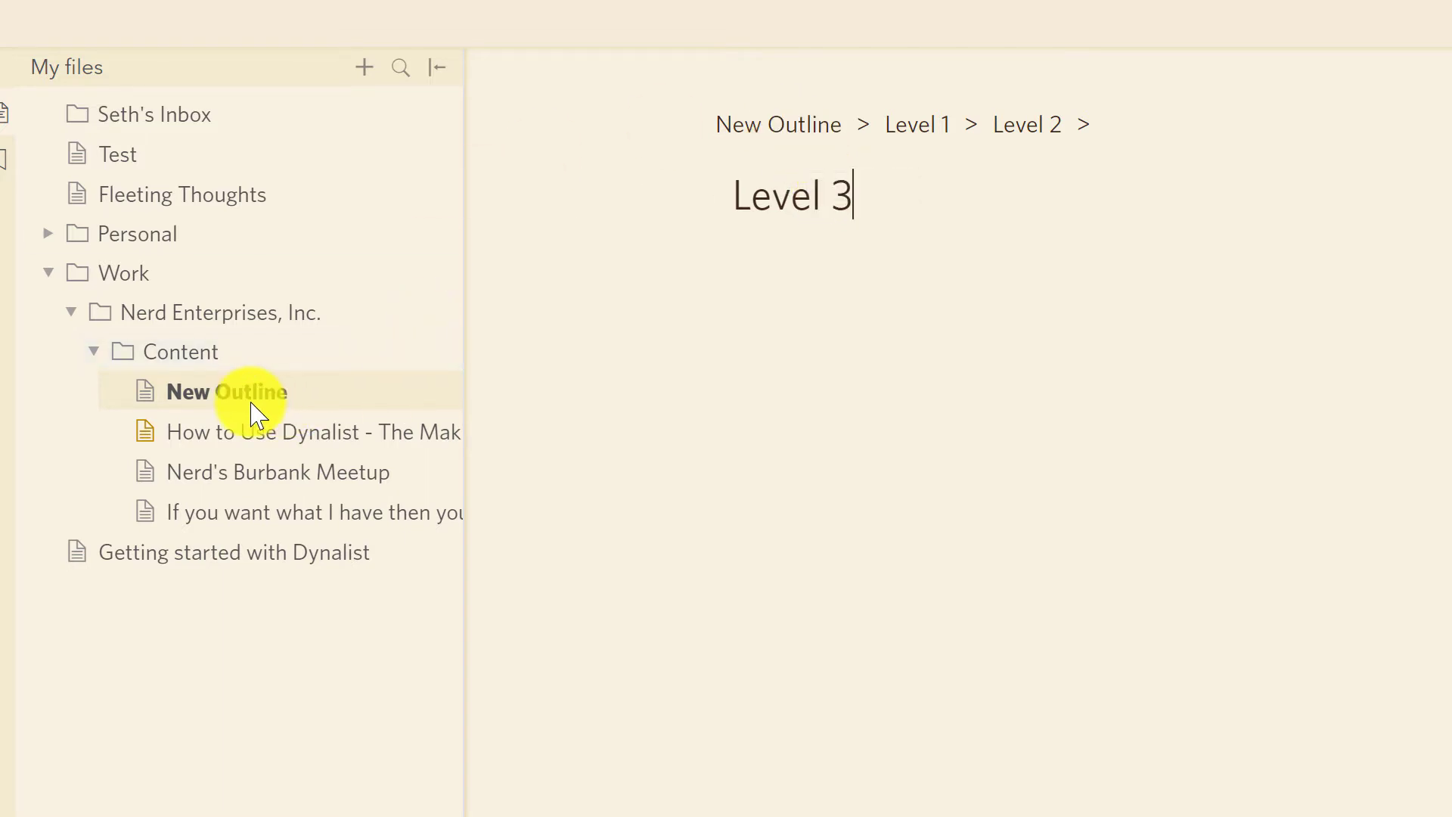
pyautogui.click(244, 436)
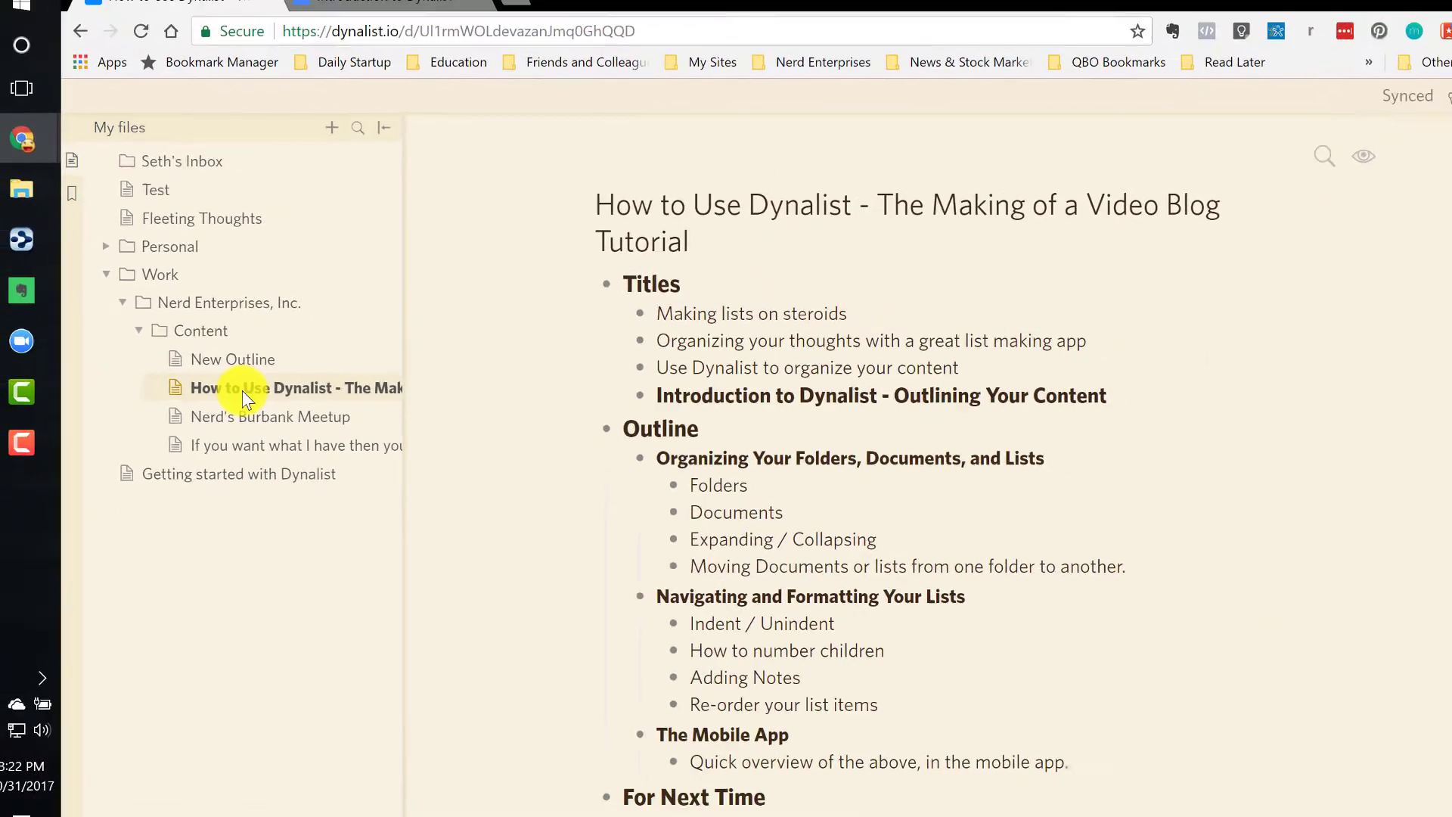
# Collapse the whole tutorial outline, then expand only the Titles section.
pyautogui.click(958, 553)
pyautogui.scroll(-1, 794, 461)
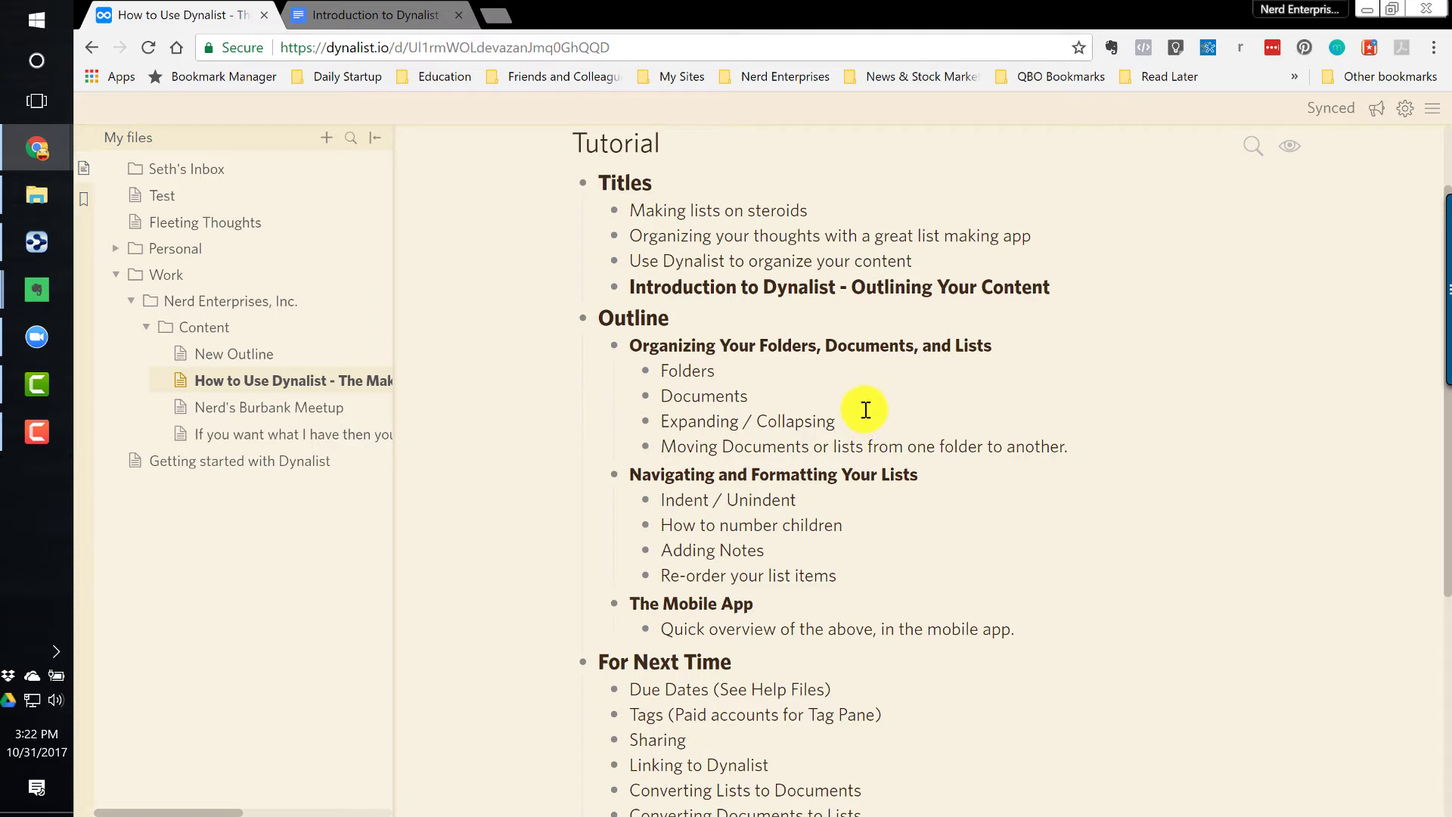
pyautogui.scroll(1, 865, 397)
pyautogui.scroll(-3, 851, 480)
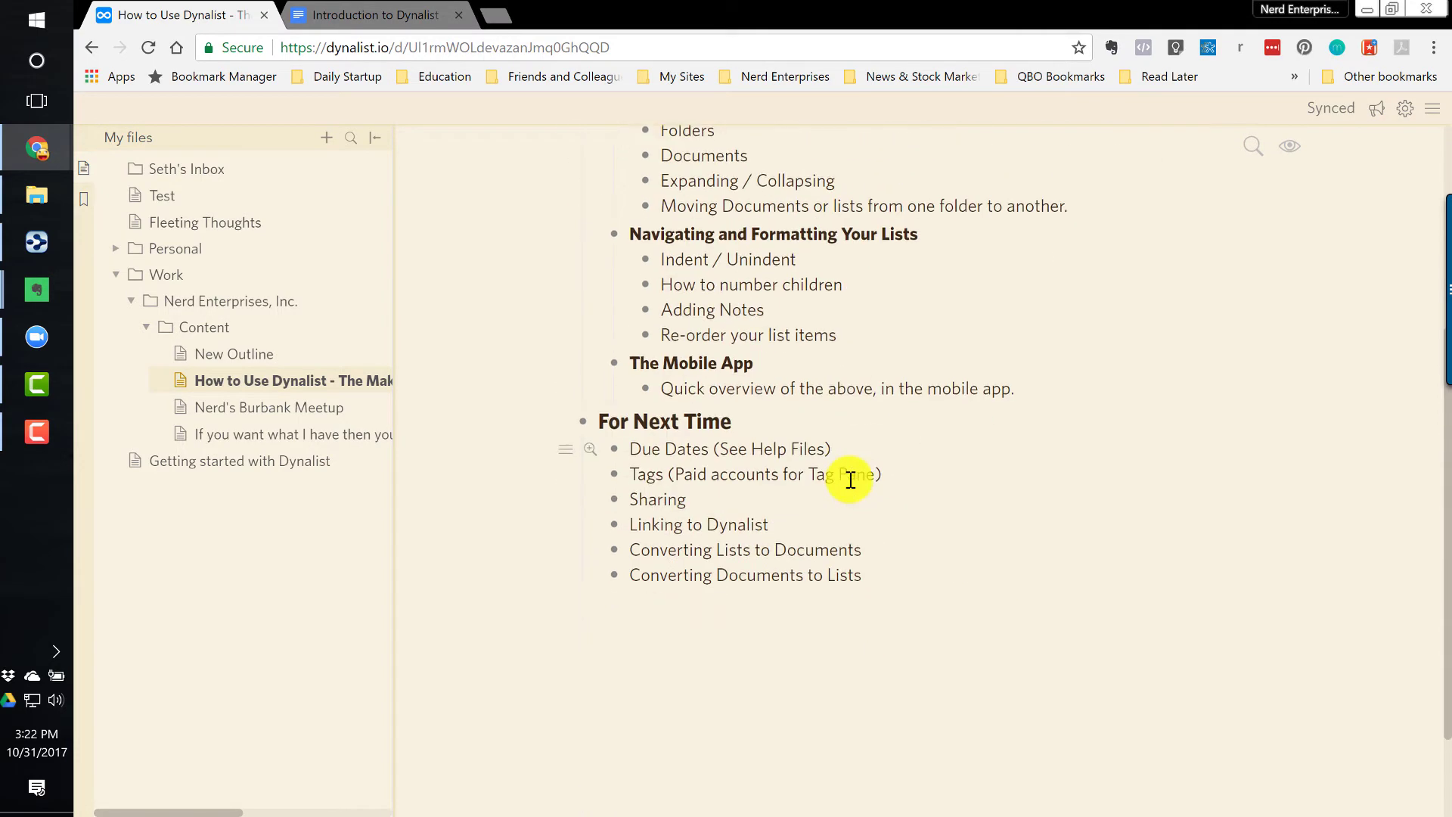
pyautogui.scroll(5, 851, 481)
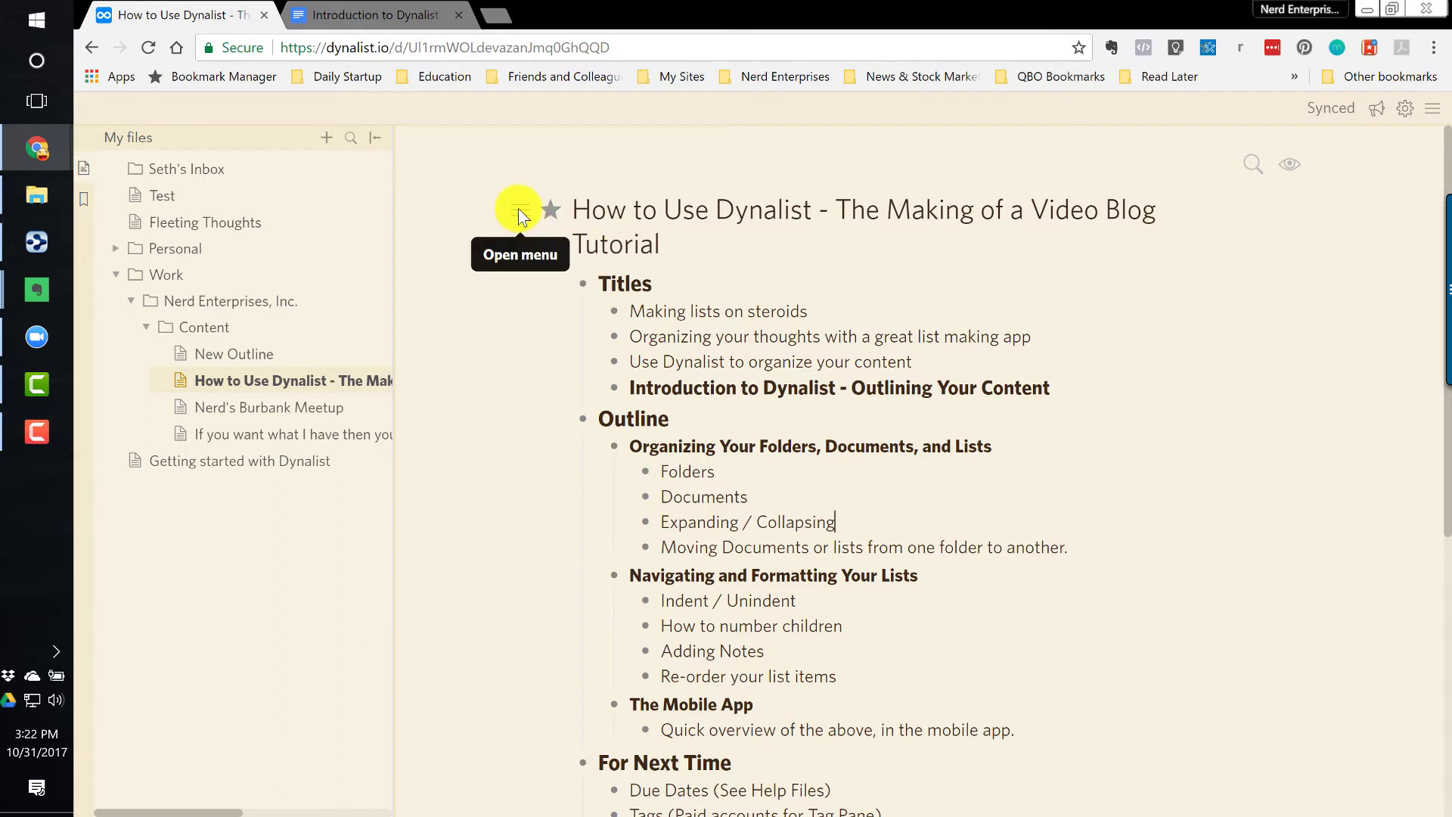
pyautogui.click(519, 210)
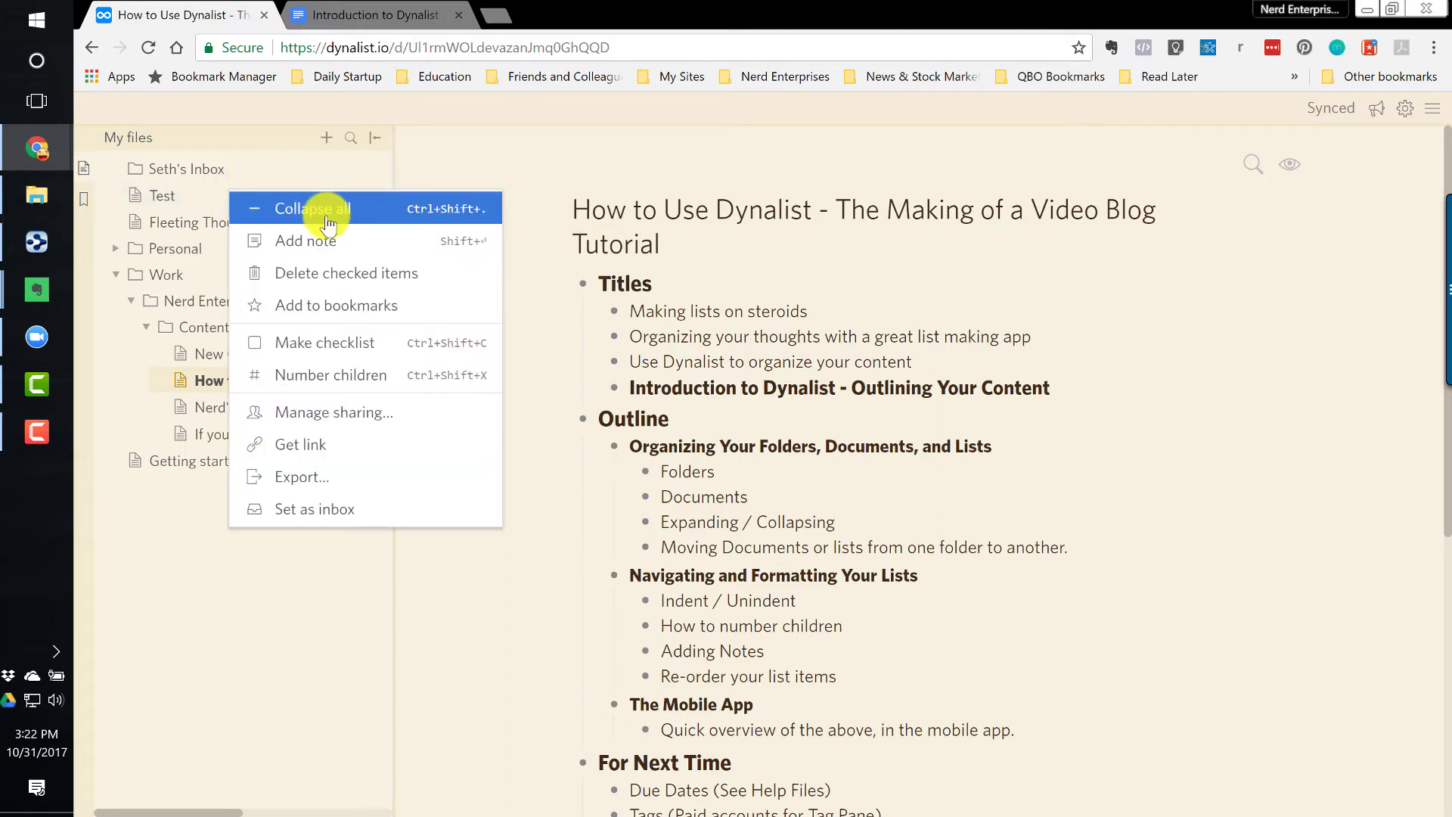
pyautogui.click(277, 210)
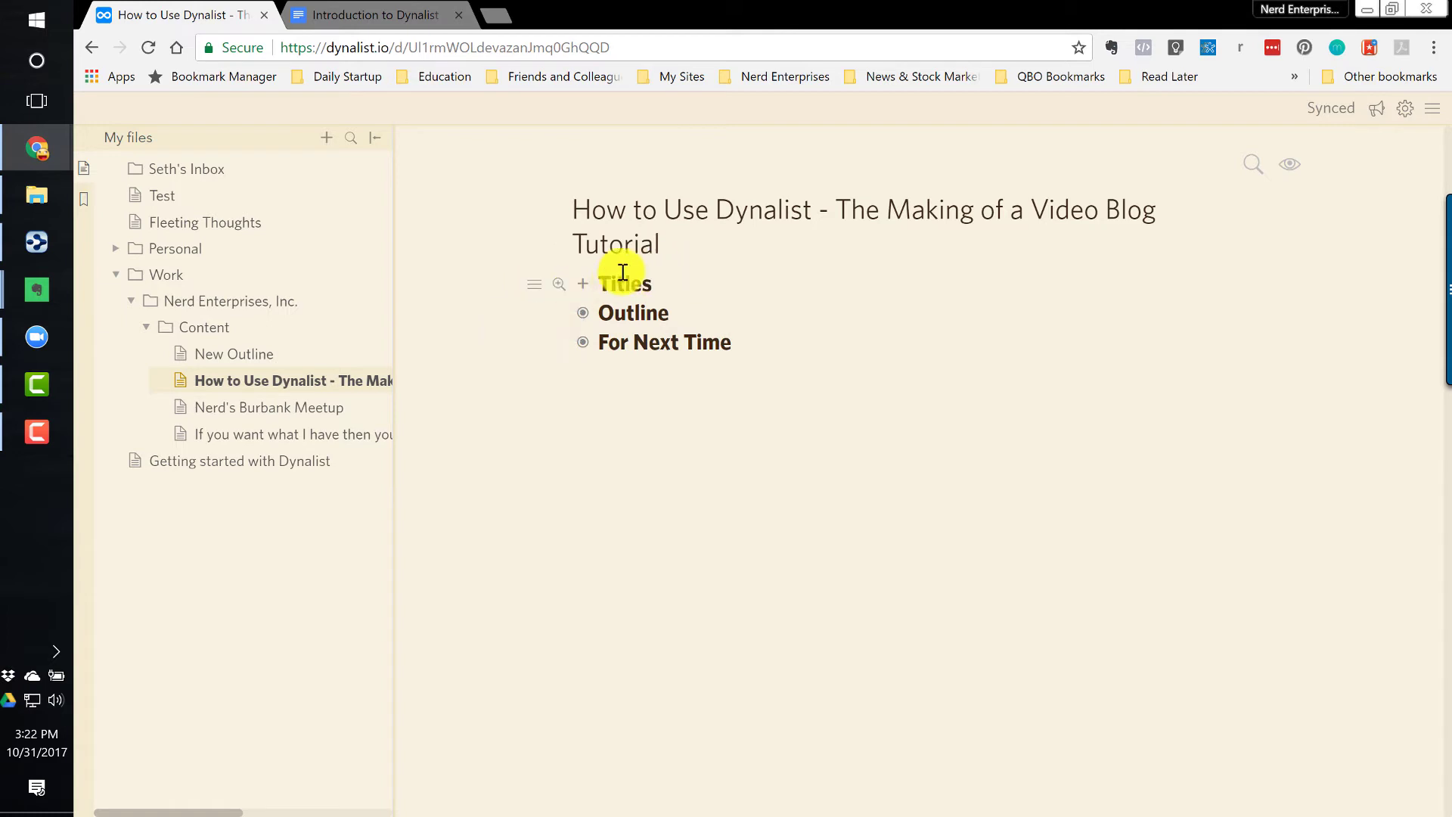
pyautogui.click(534, 284)
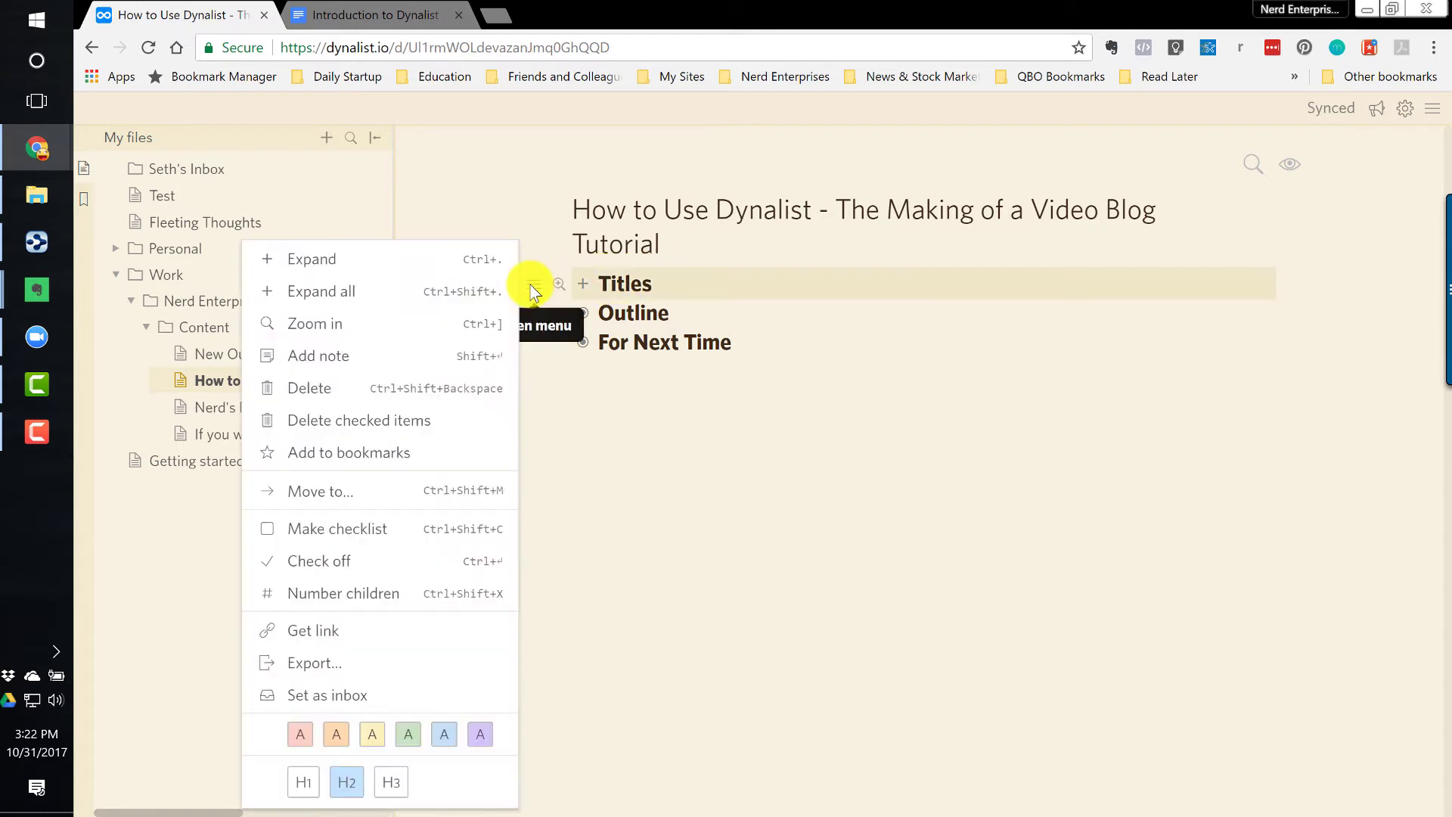
pyautogui.click(323, 295)
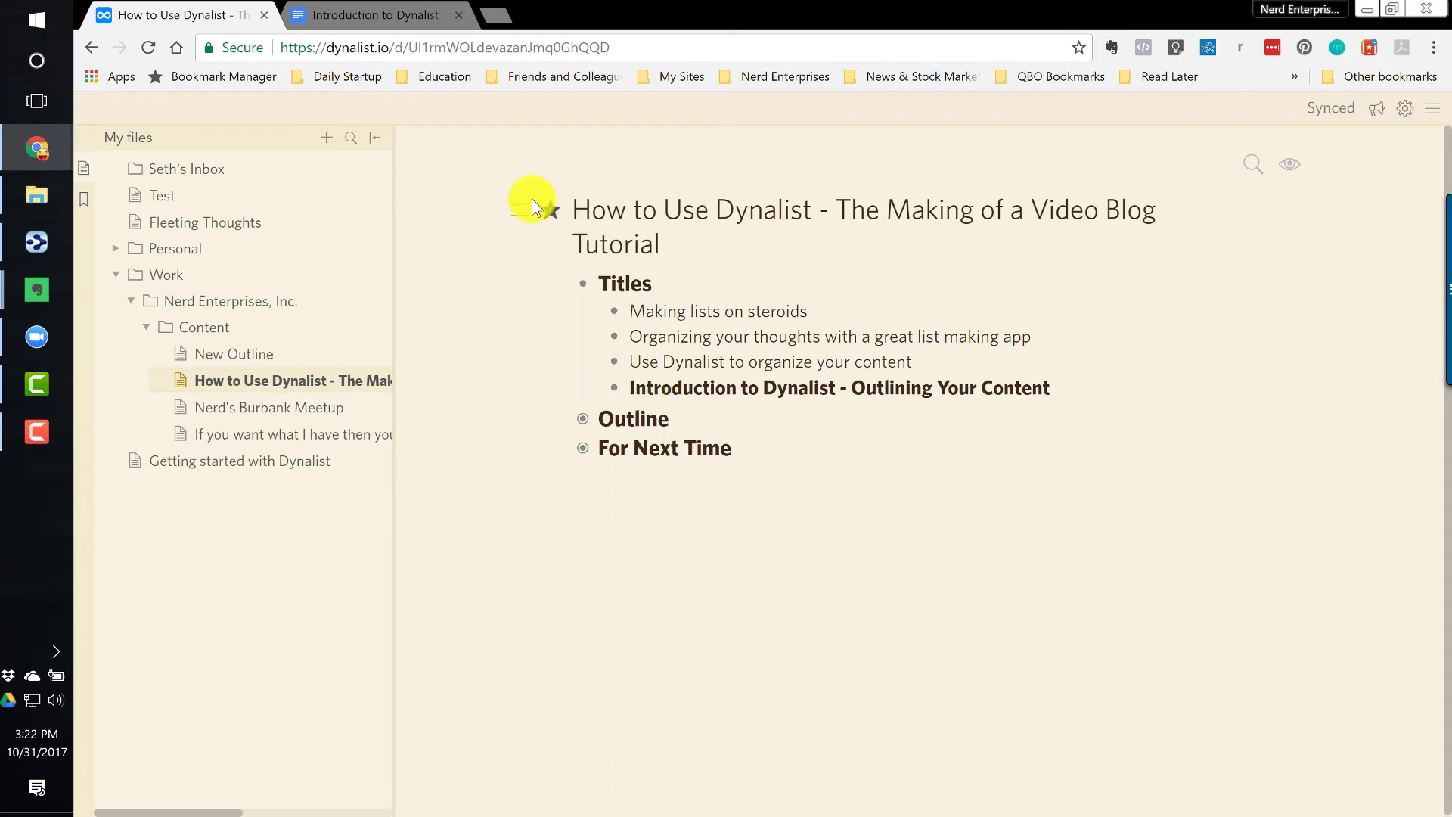
# Collapse every section again, then use Expand all to show every item.
pyautogui.click(522, 210)
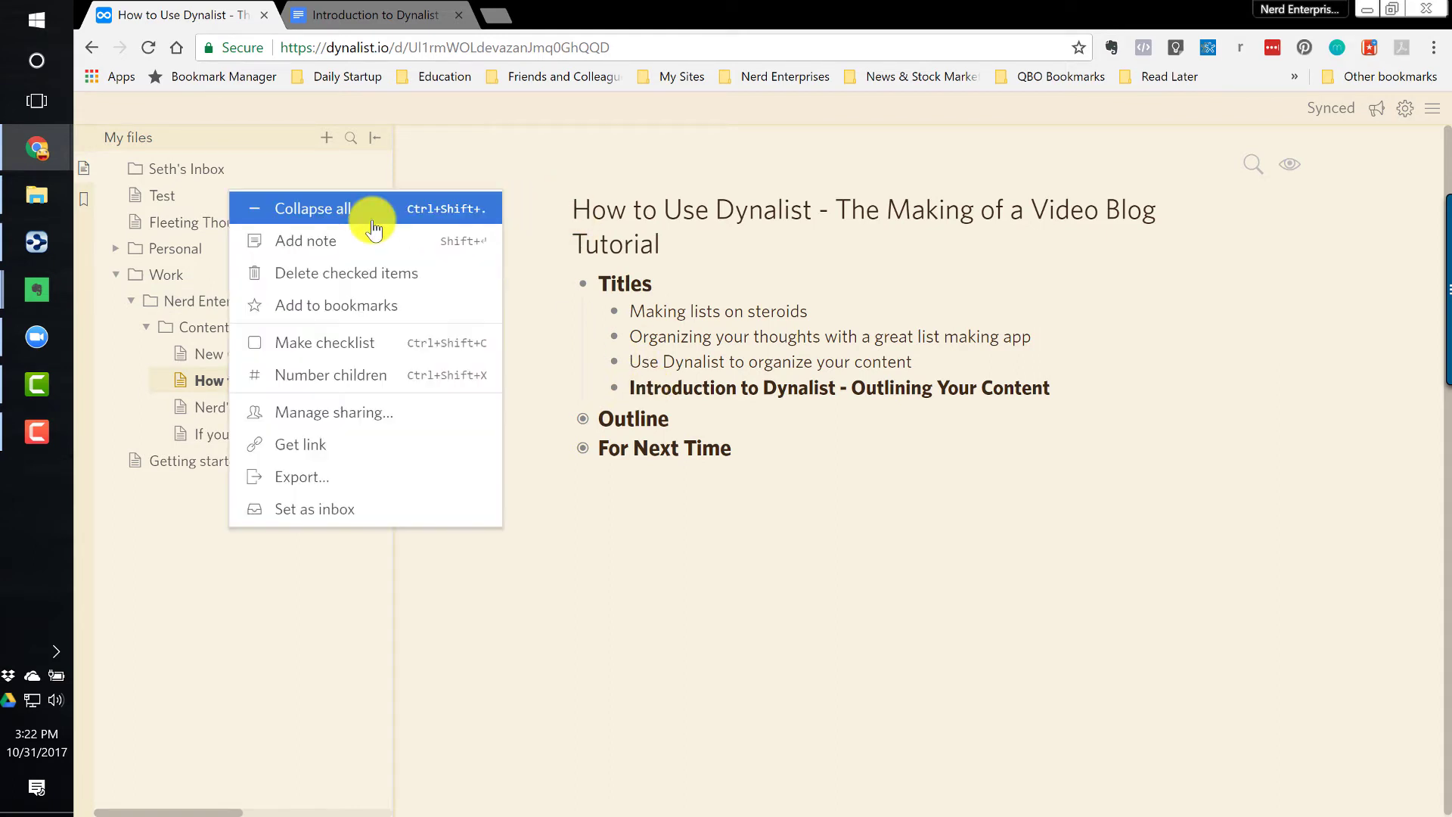
pyautogui.click(328, 218)
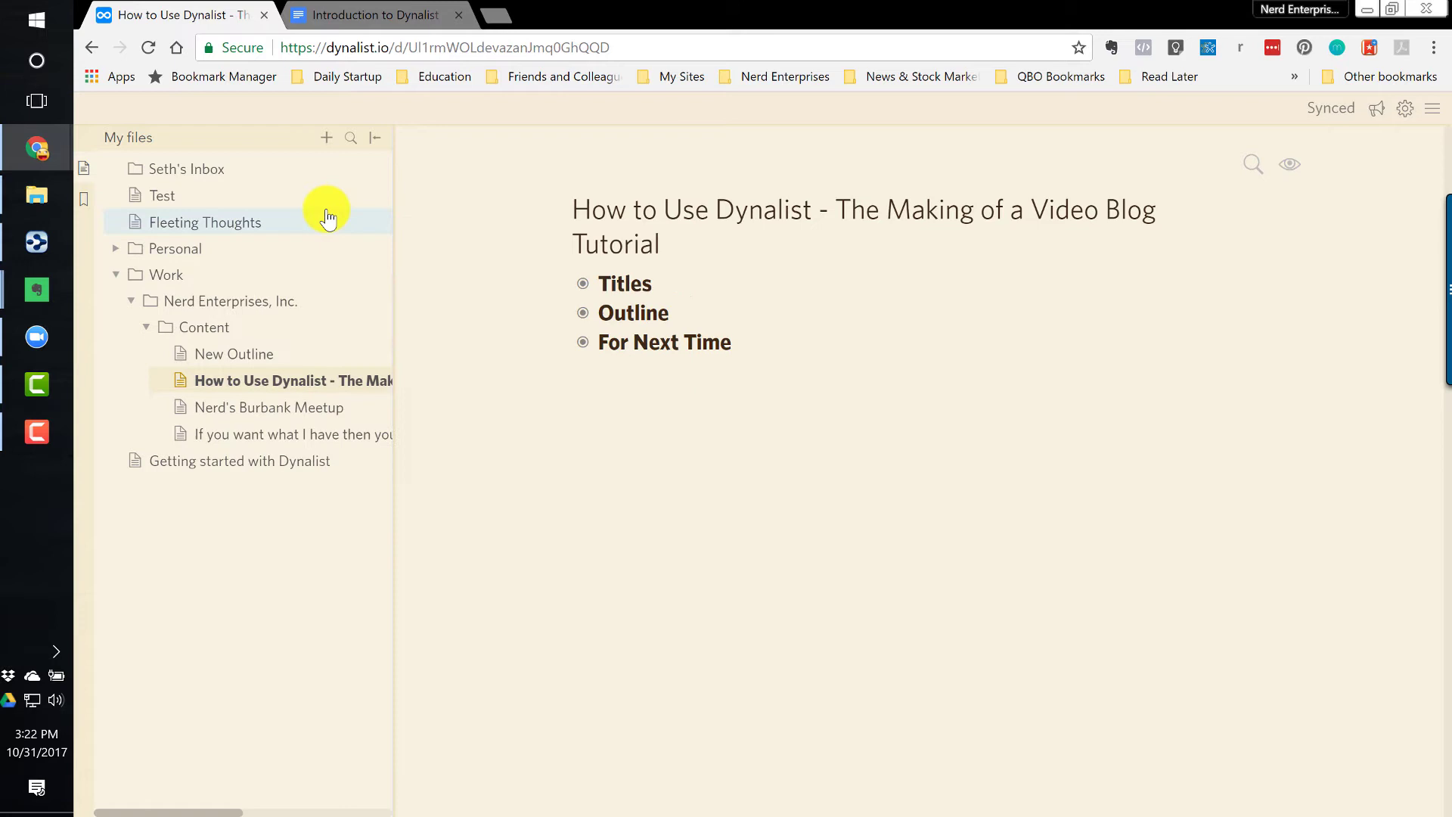
pyautogui.click(524, 212)
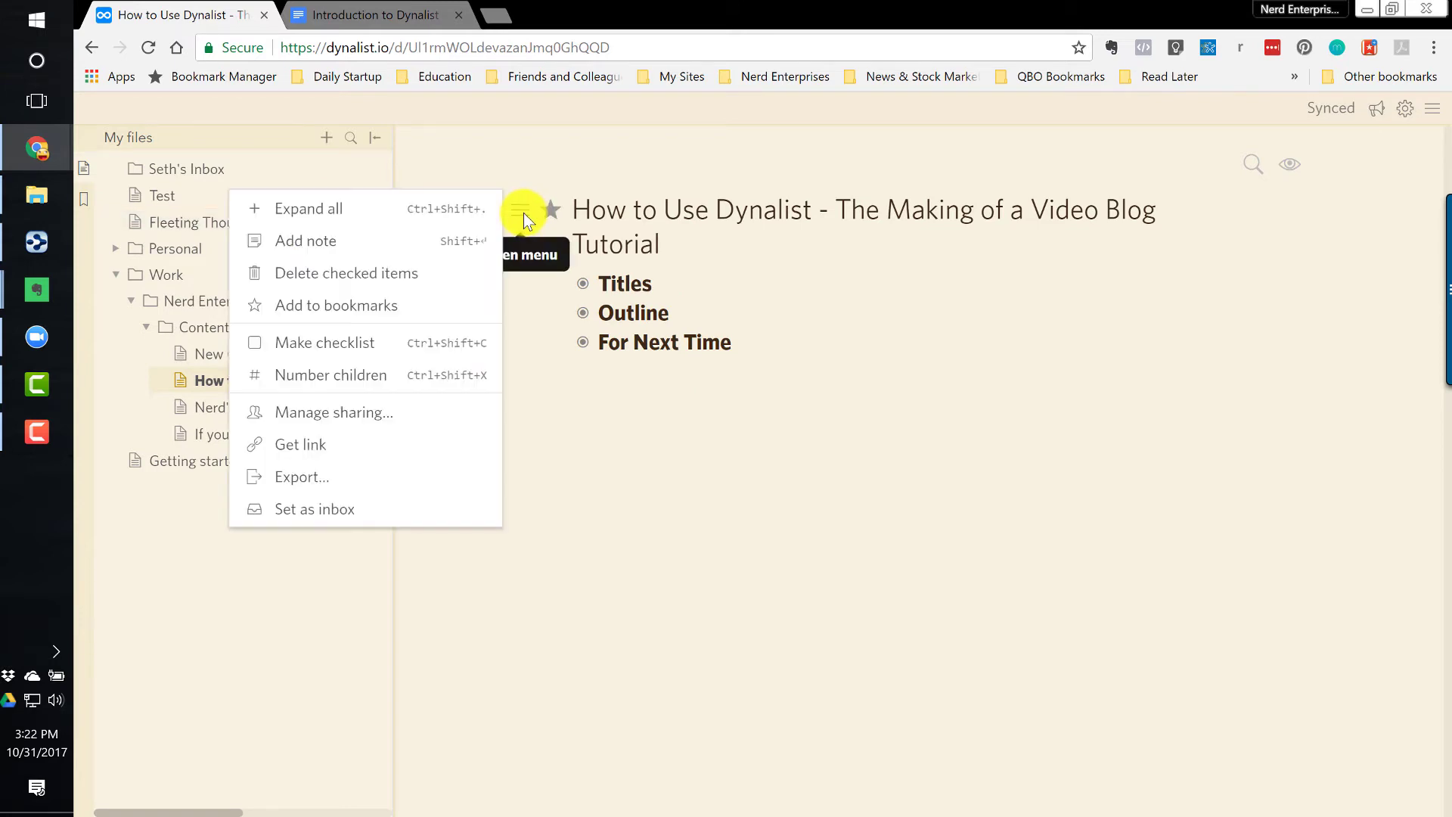
pyautogui.click(264, 208)
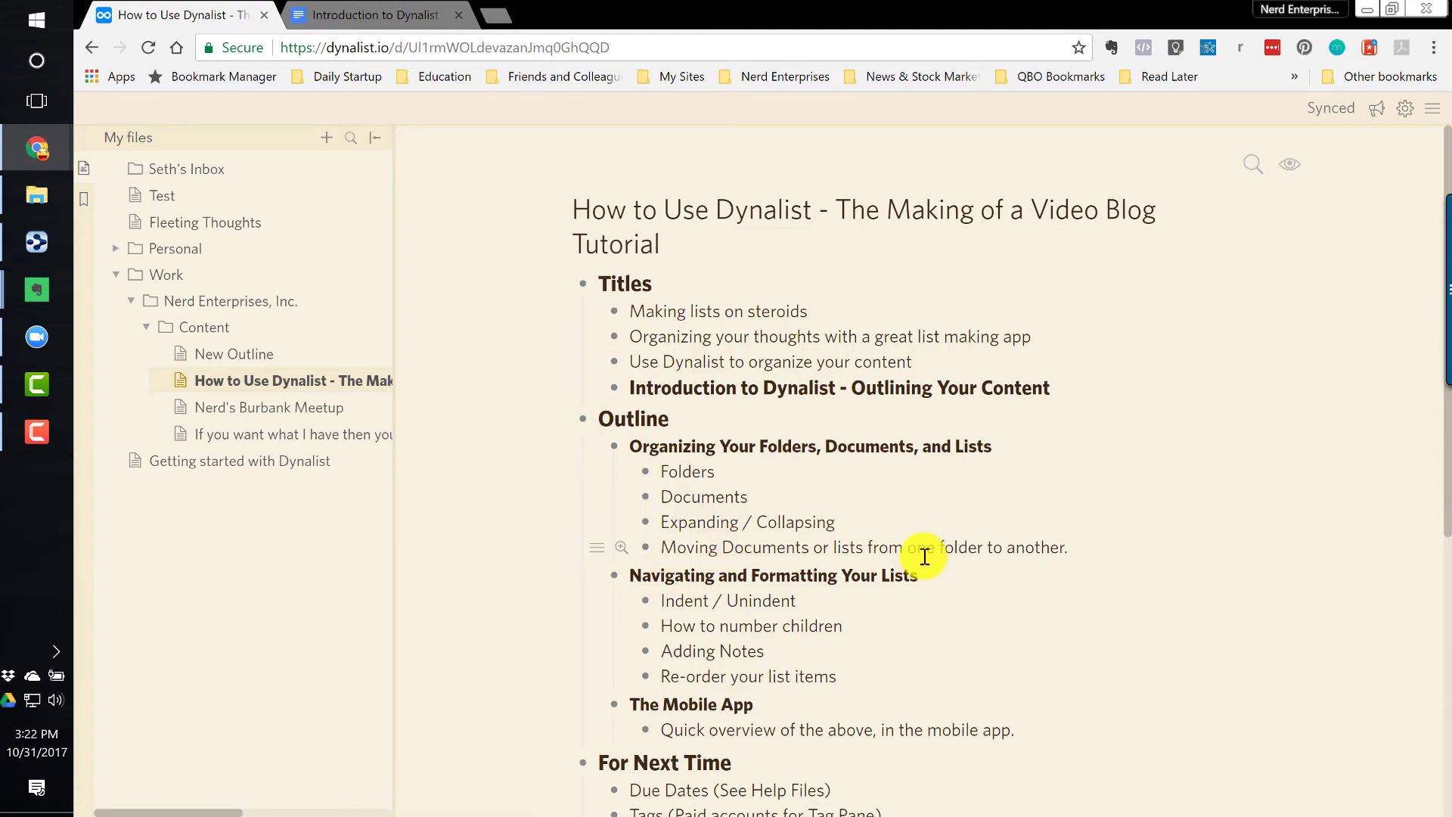
# Drag the Test document into the Content folder and reopen the How to Use Dynalist tutorial.
pyautogui.click(158, 196)
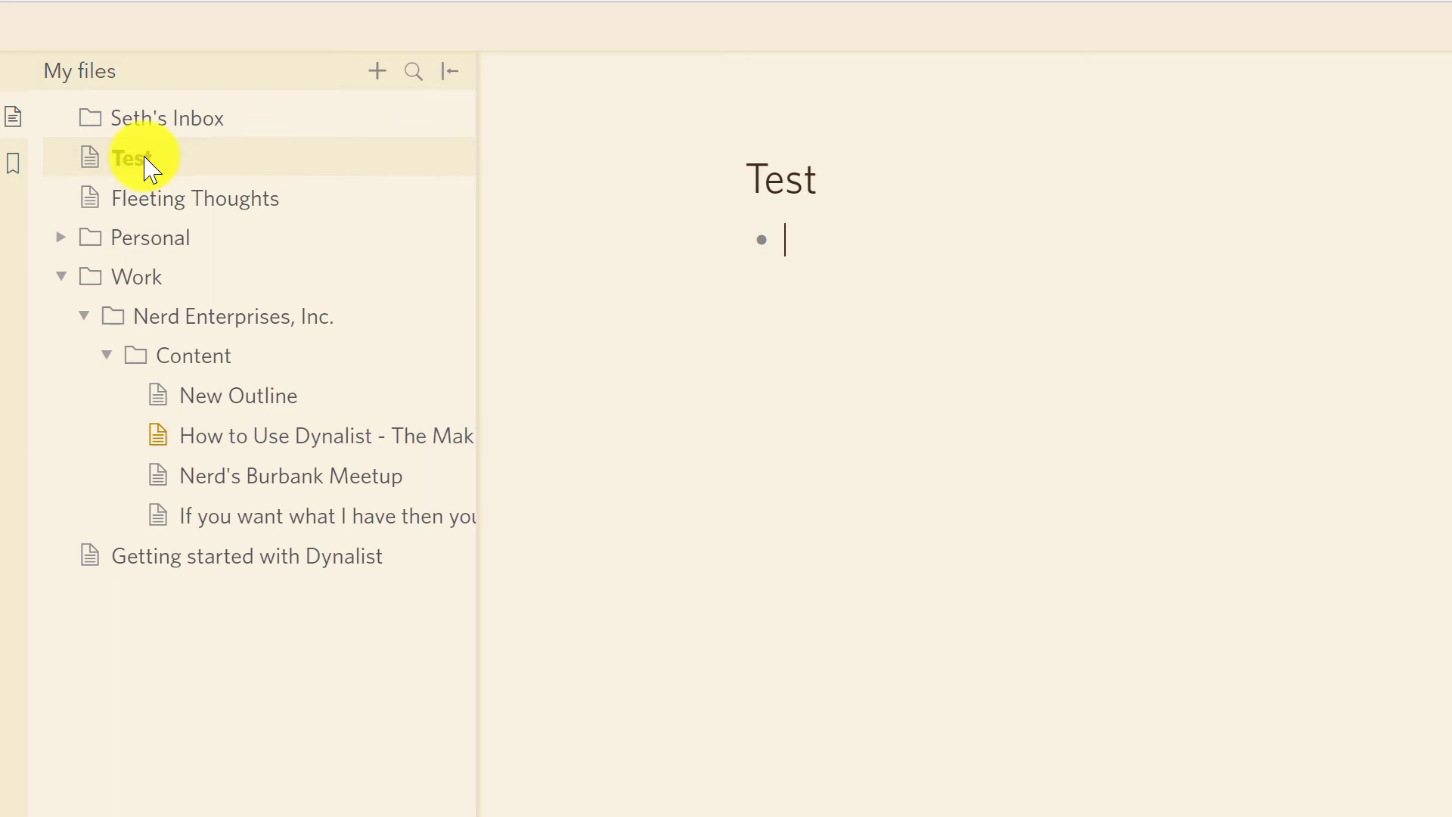
pyautogui.moveTo(151, 169); pyautogui.dragTo(242, 363)
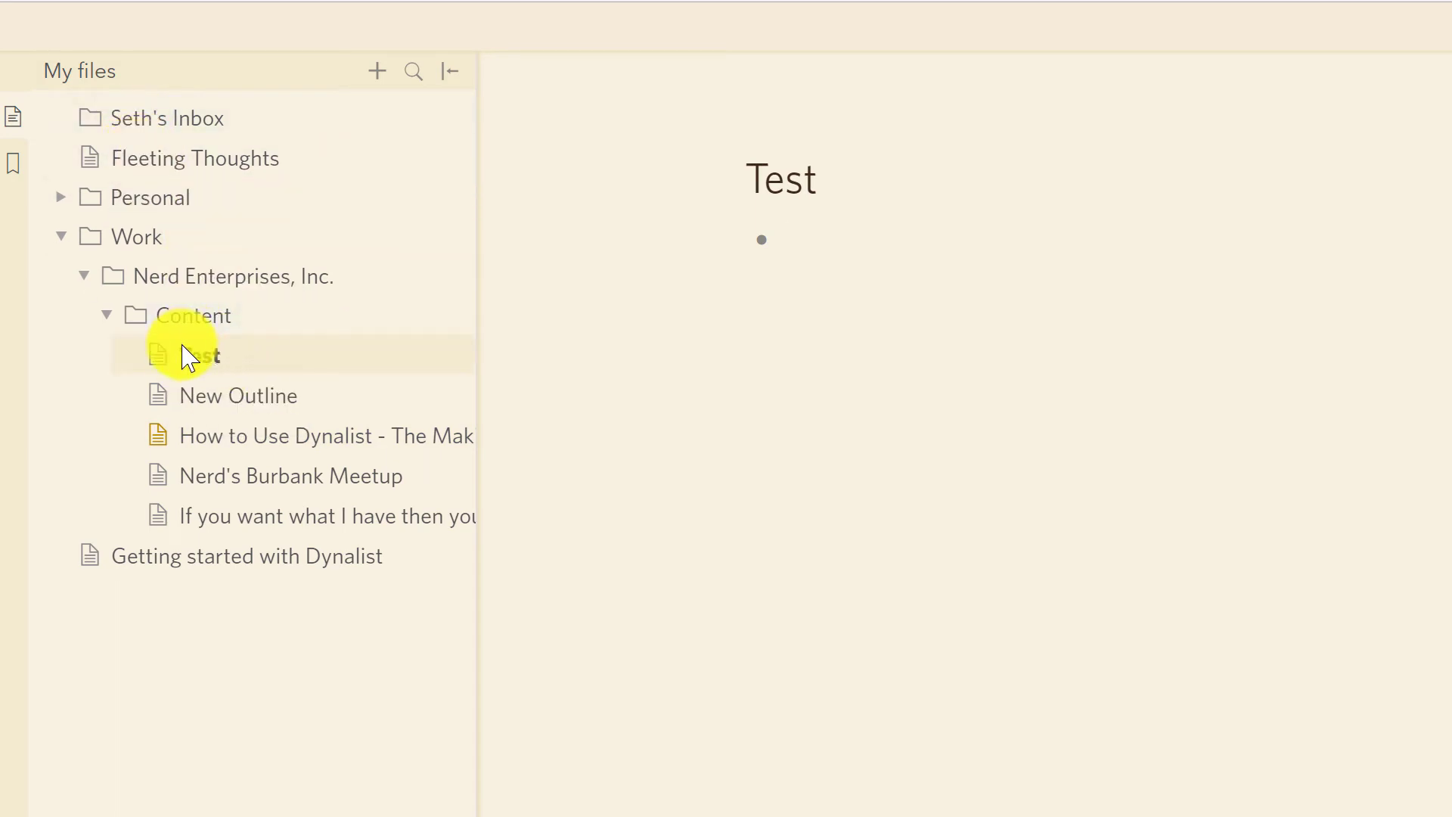
pyautogui.click(231, 435)
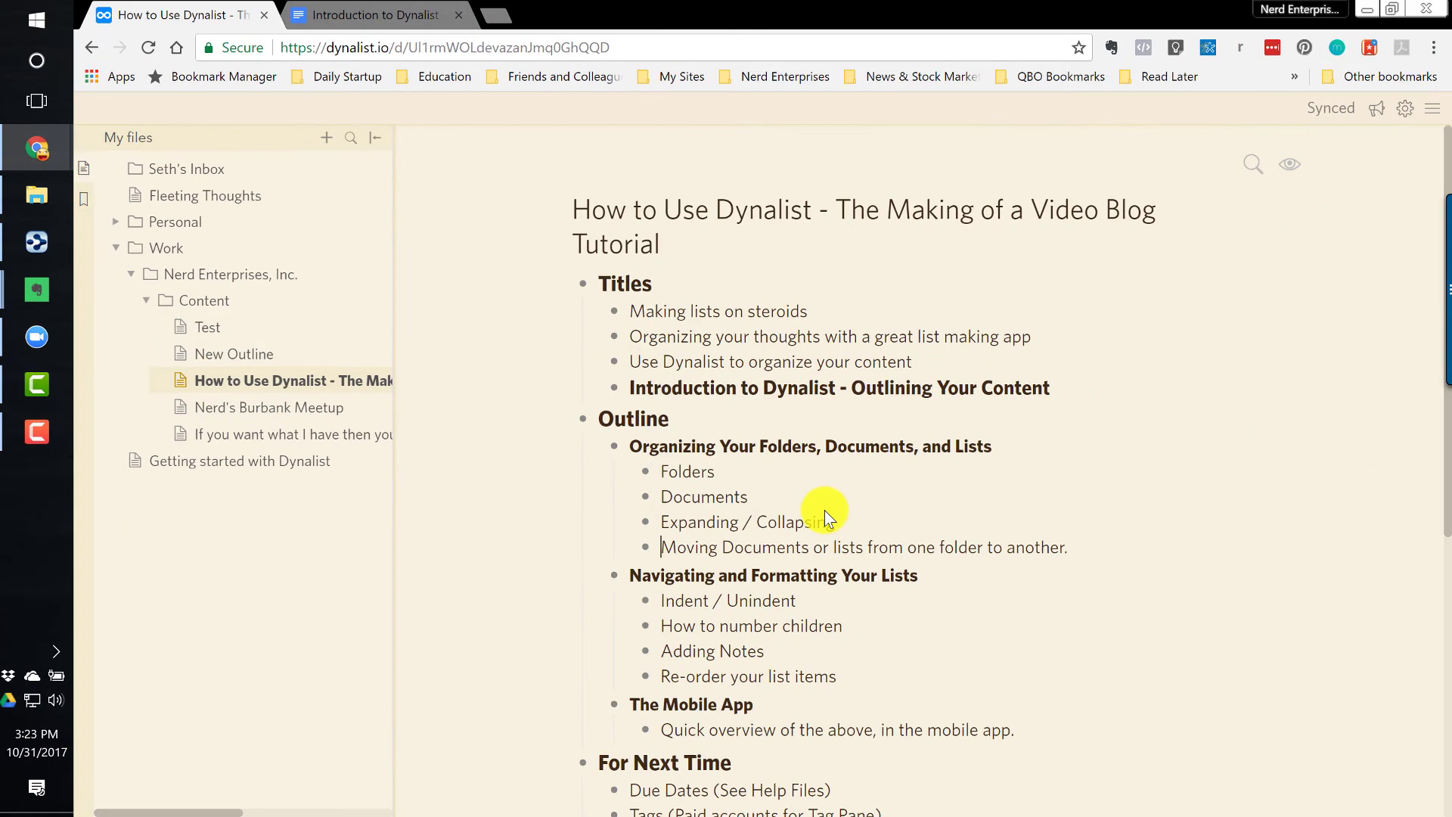
pyautogui.click(1226, 693)
pyautogui.scroll(-1, 956, 537)
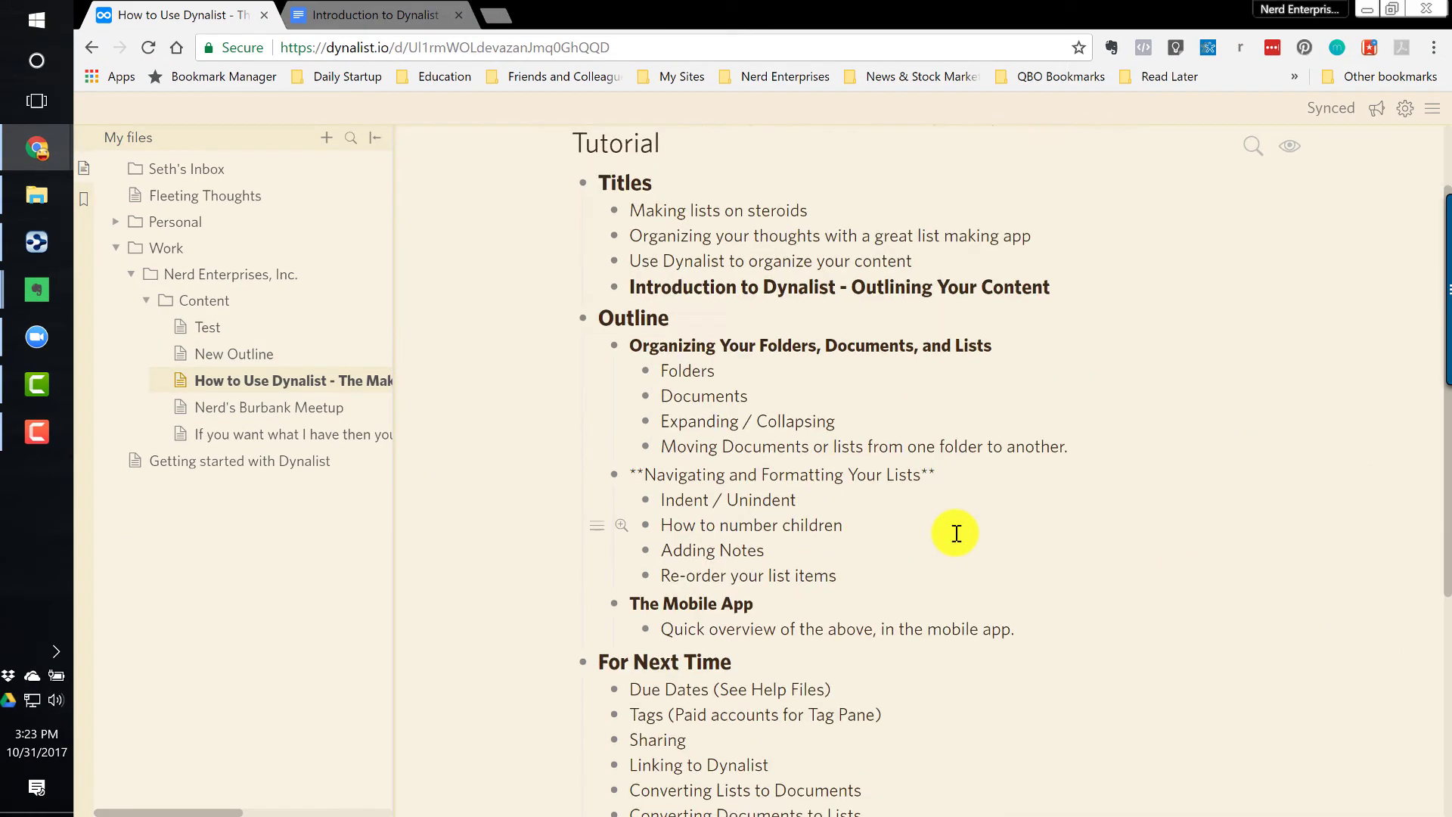
pyautogui.click(832, 500)
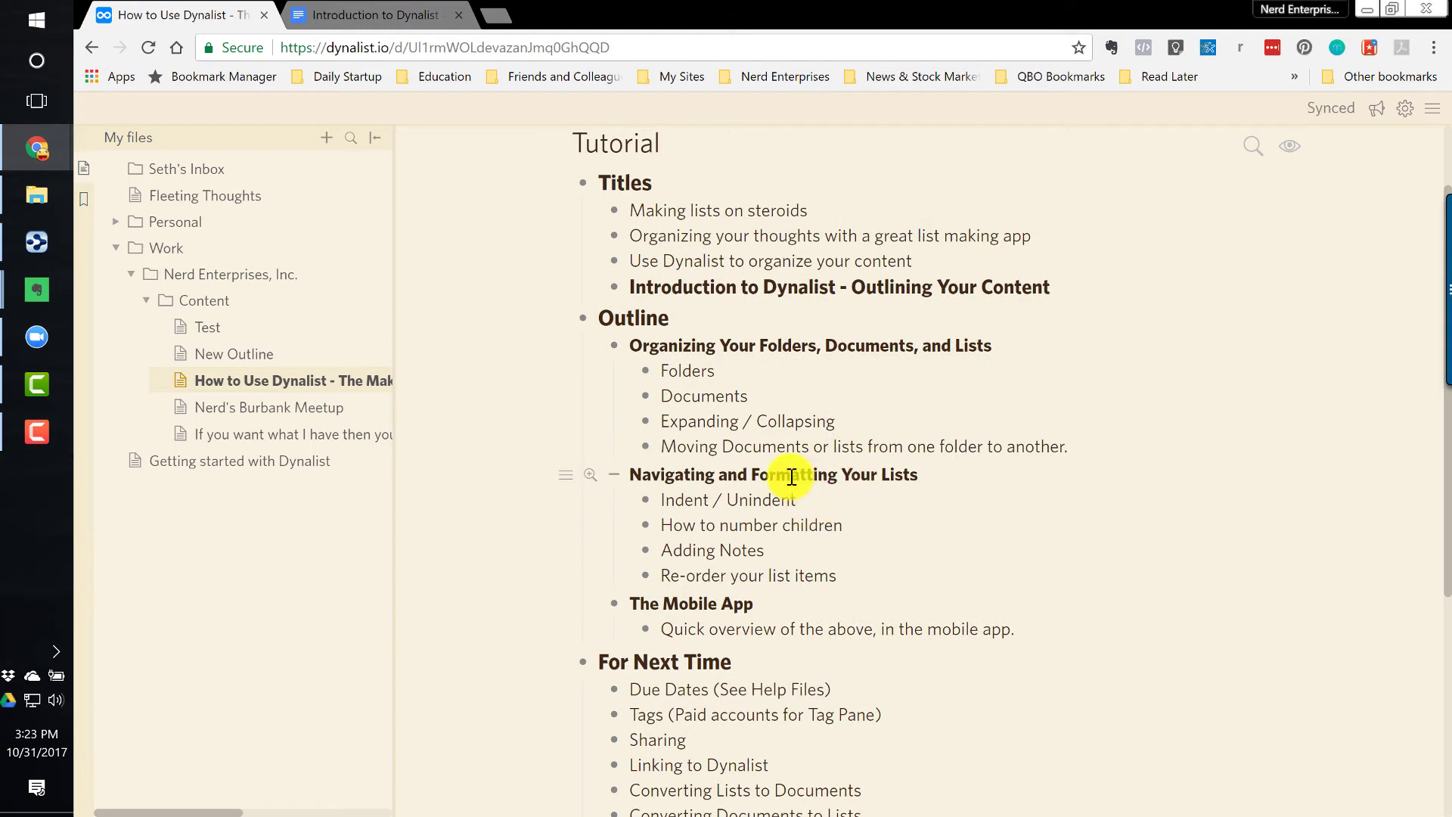
pyautogui.click(791, 477)
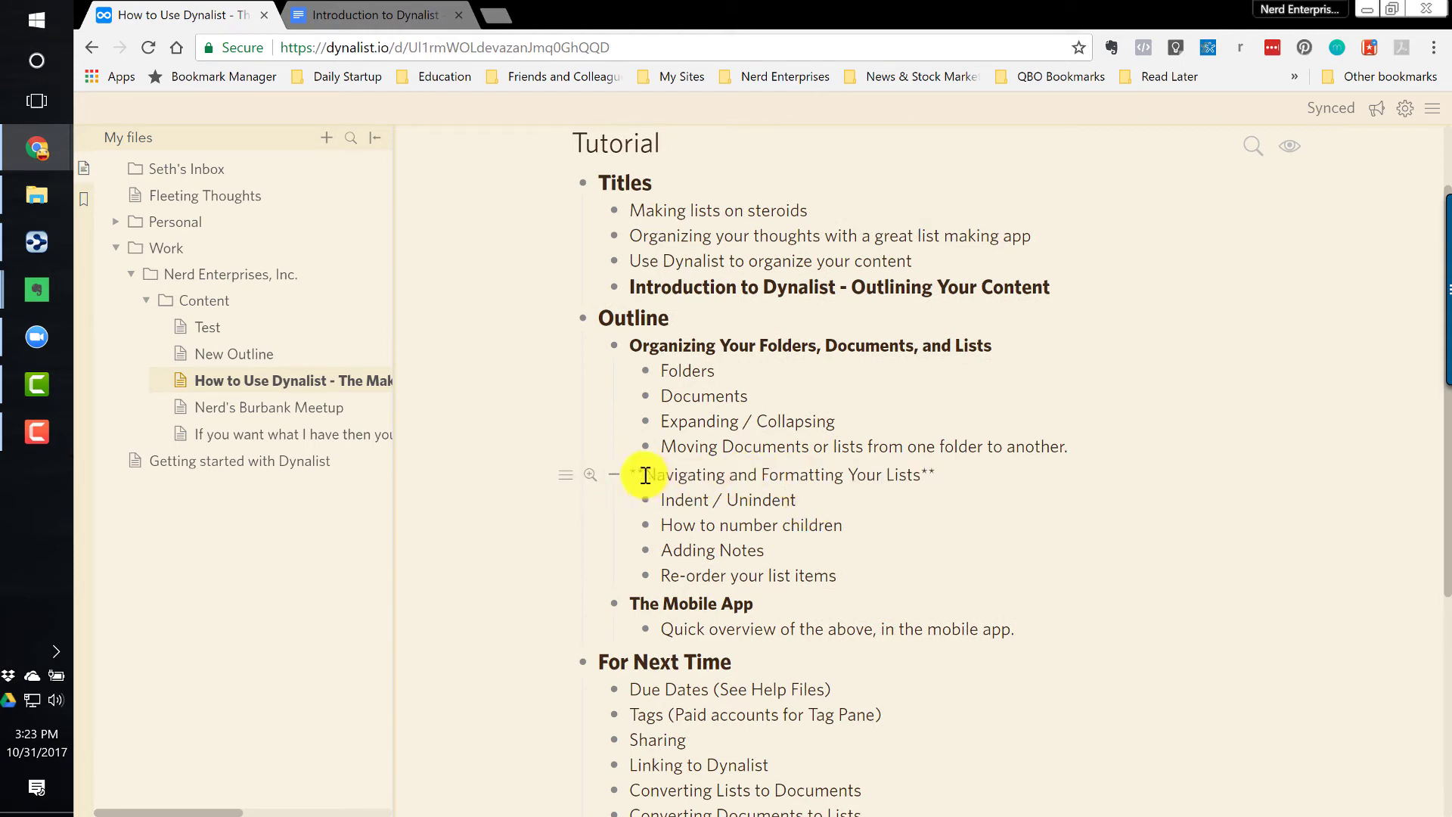
pyautogui.moveTo(645, 475); pyautogui.dragTo(936, 480)
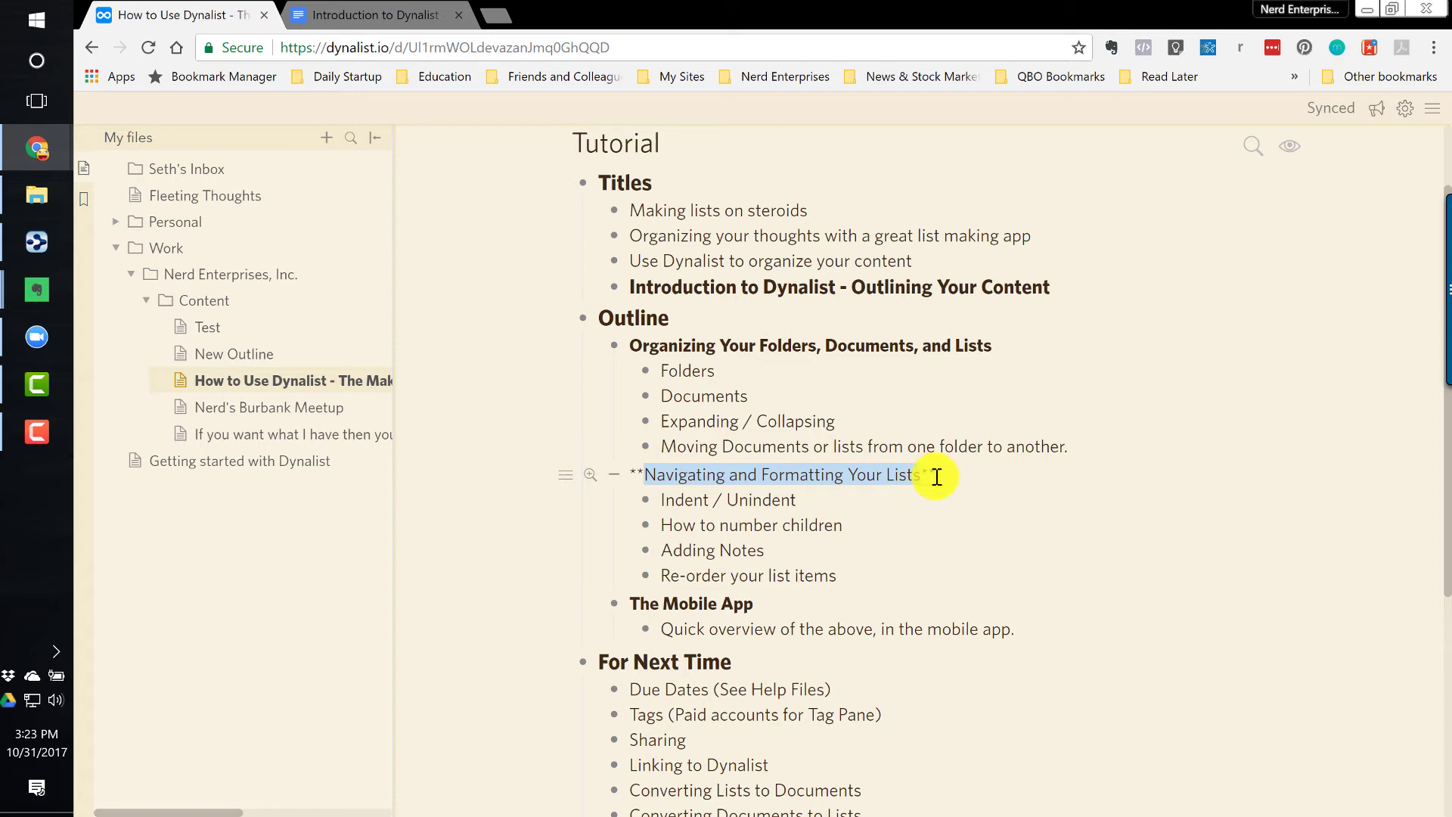
pyautogui.click(936, 478)
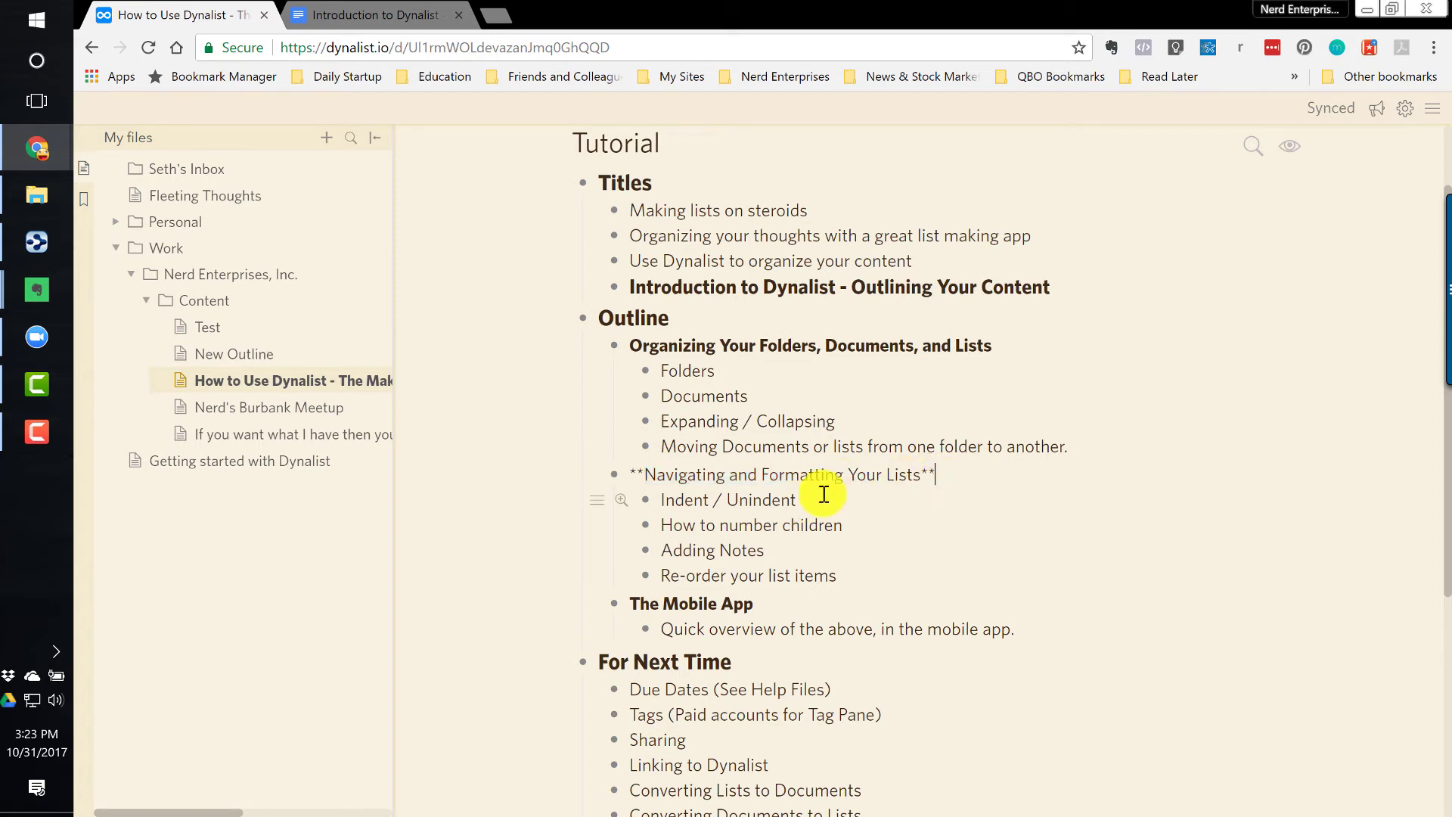
pyautogui.moveTo(827, 496); pyautogui.dragTo(631, 517)
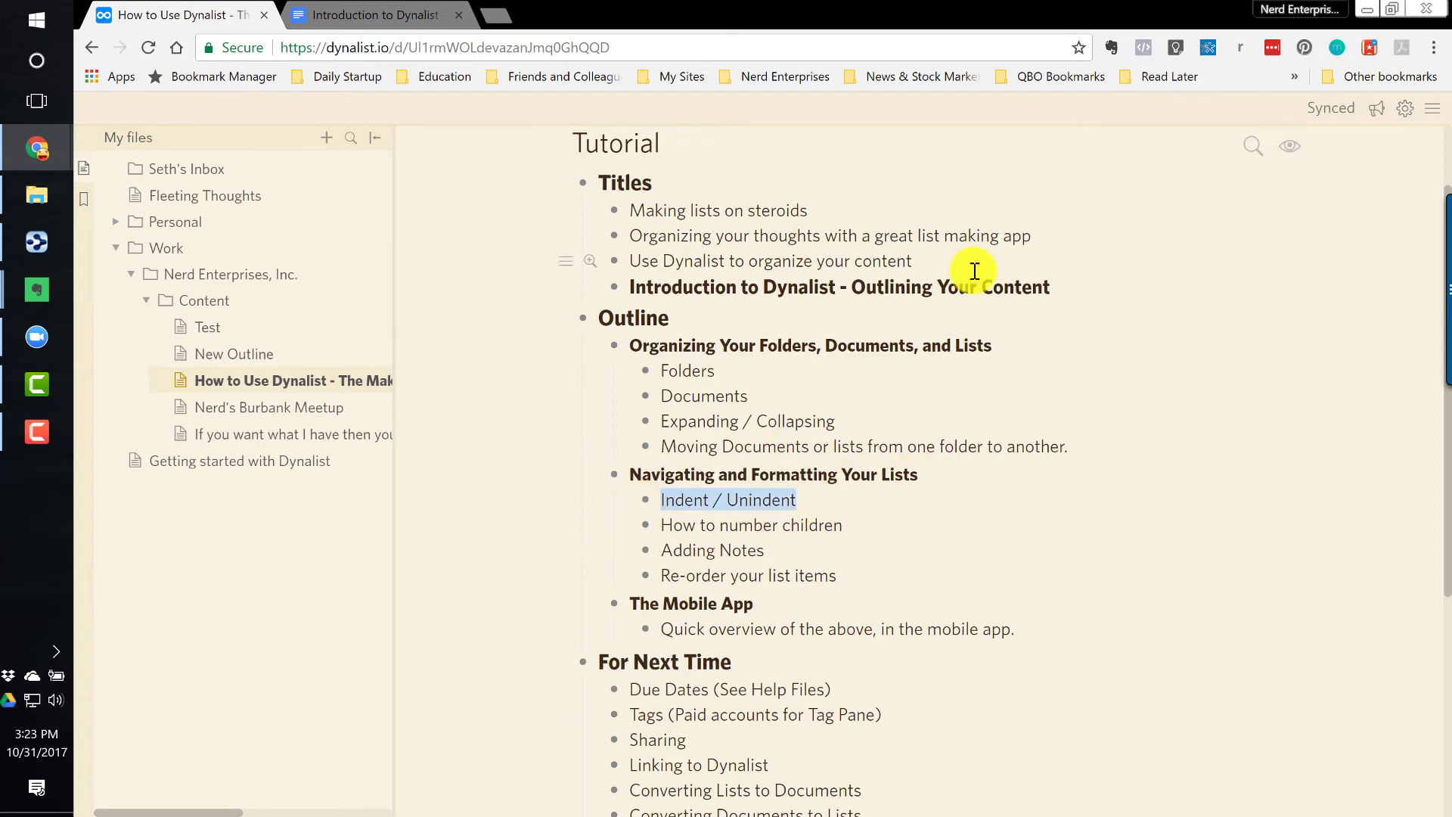
pyautogui.hotkey('ctrl', 'b')
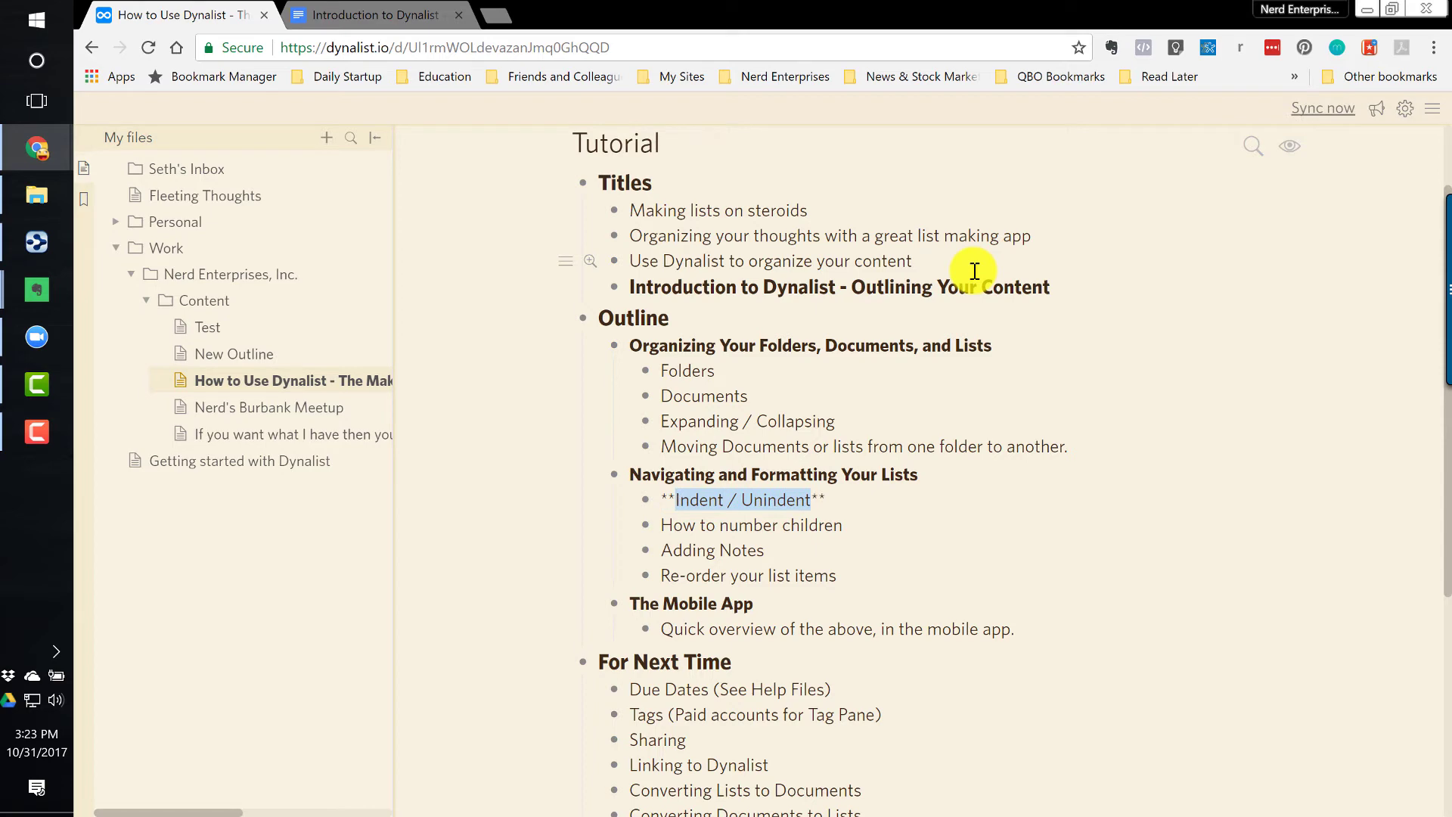
pyautogui.click(741, 500)
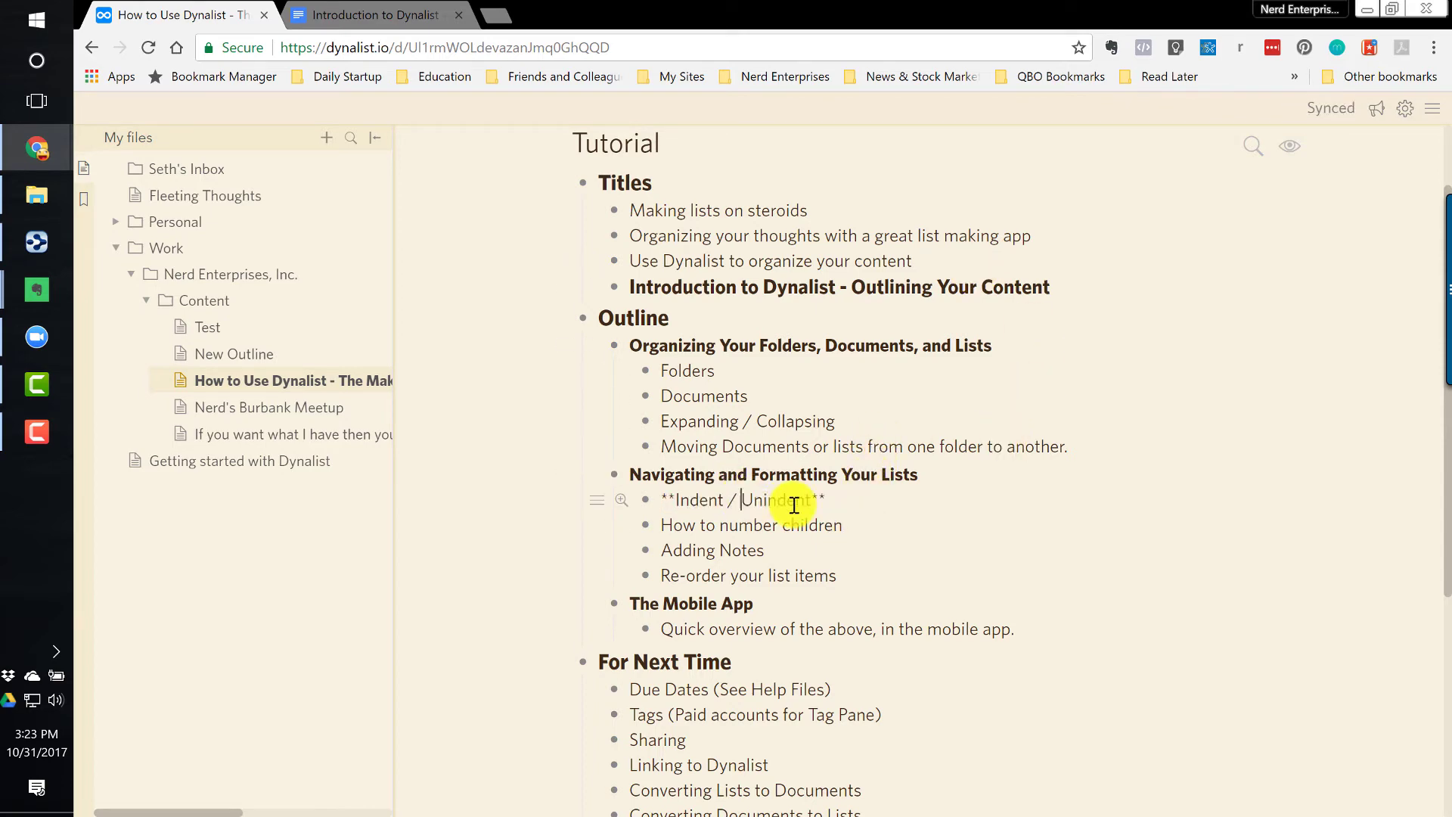
pyautogui.moveTo(809, 497); pyautogui.dragTo(675, 501)
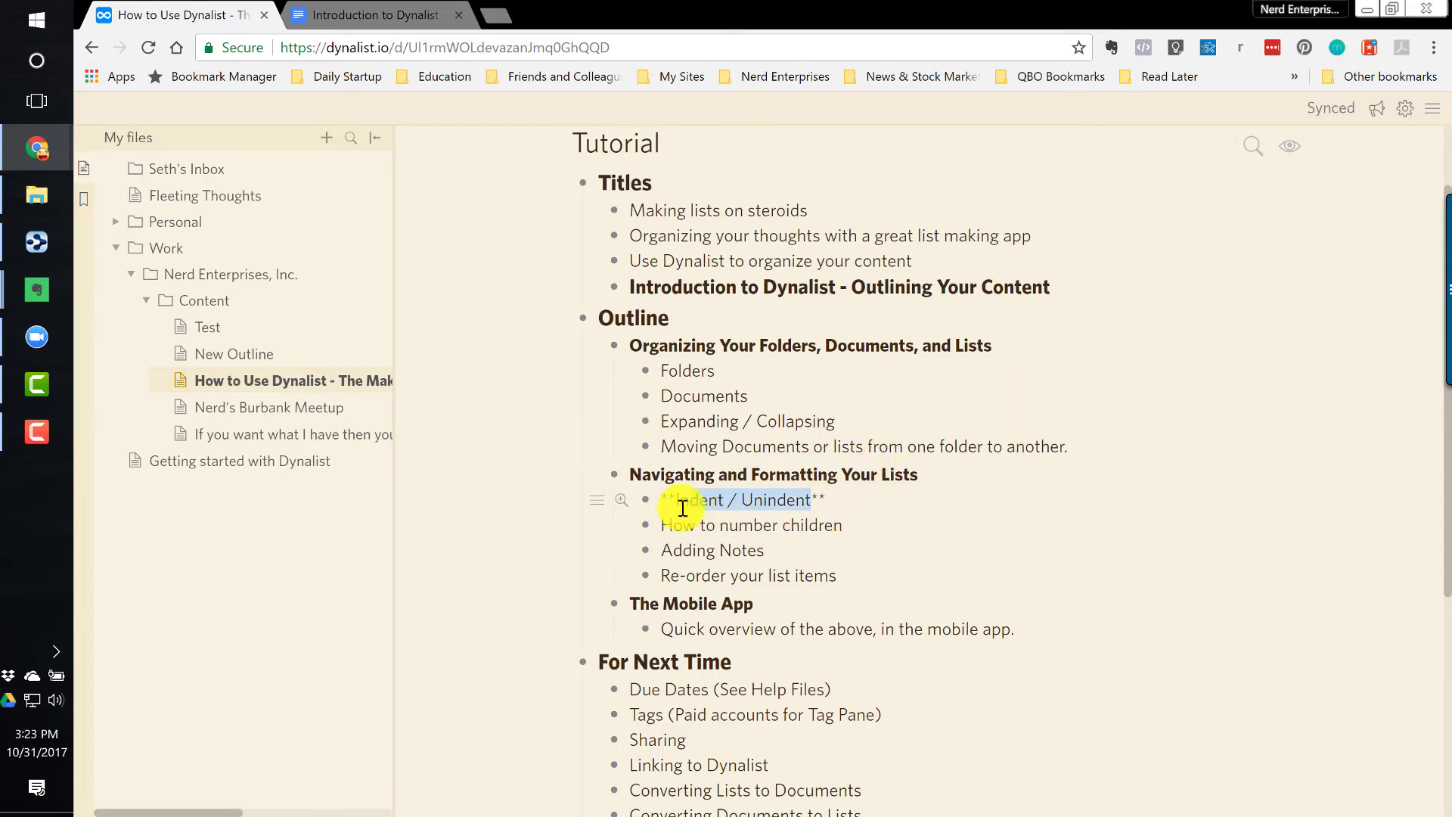
pyautogui.hotkey('ctrl', 'b')
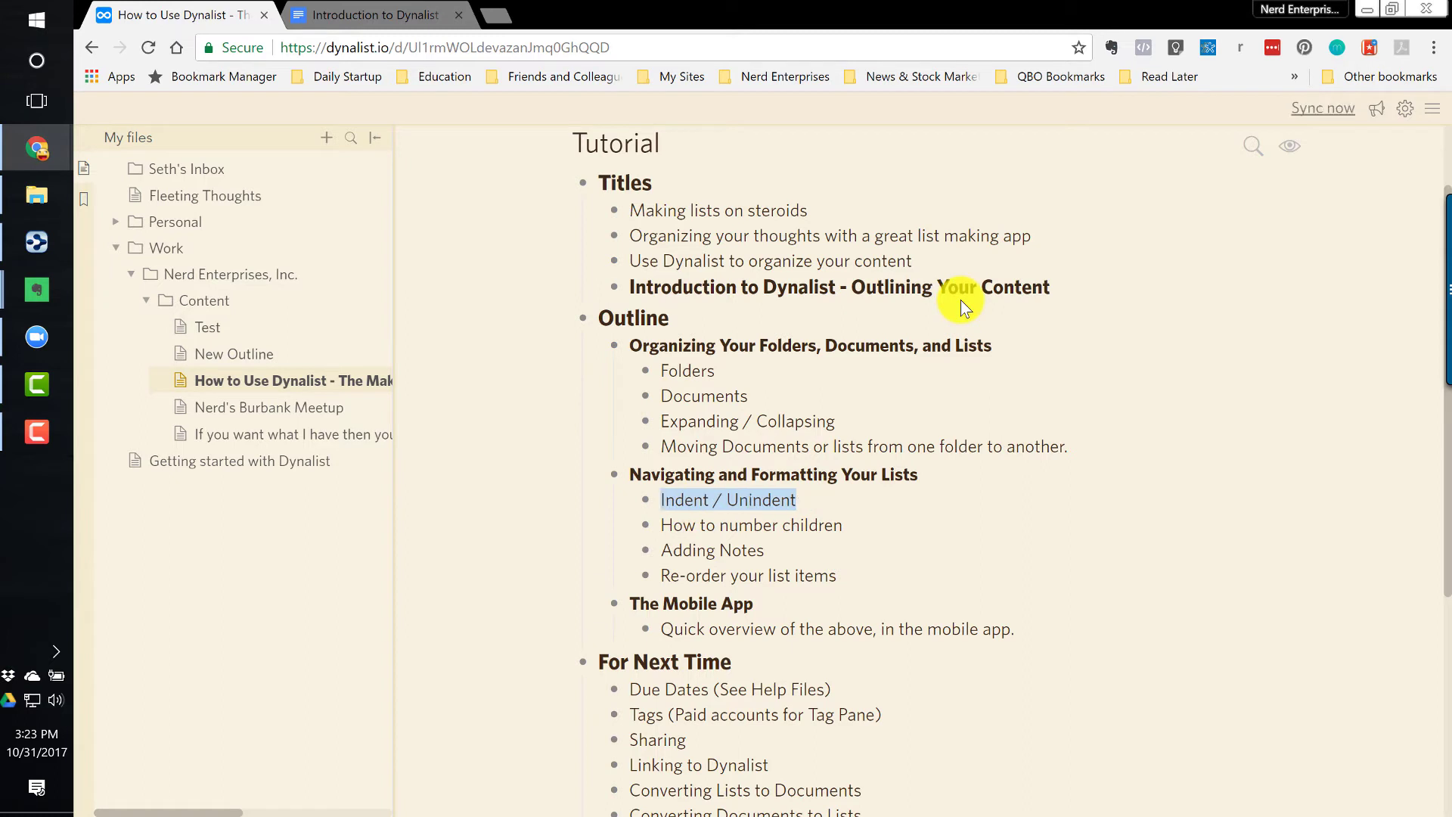
pyautogui.click(818, 519)
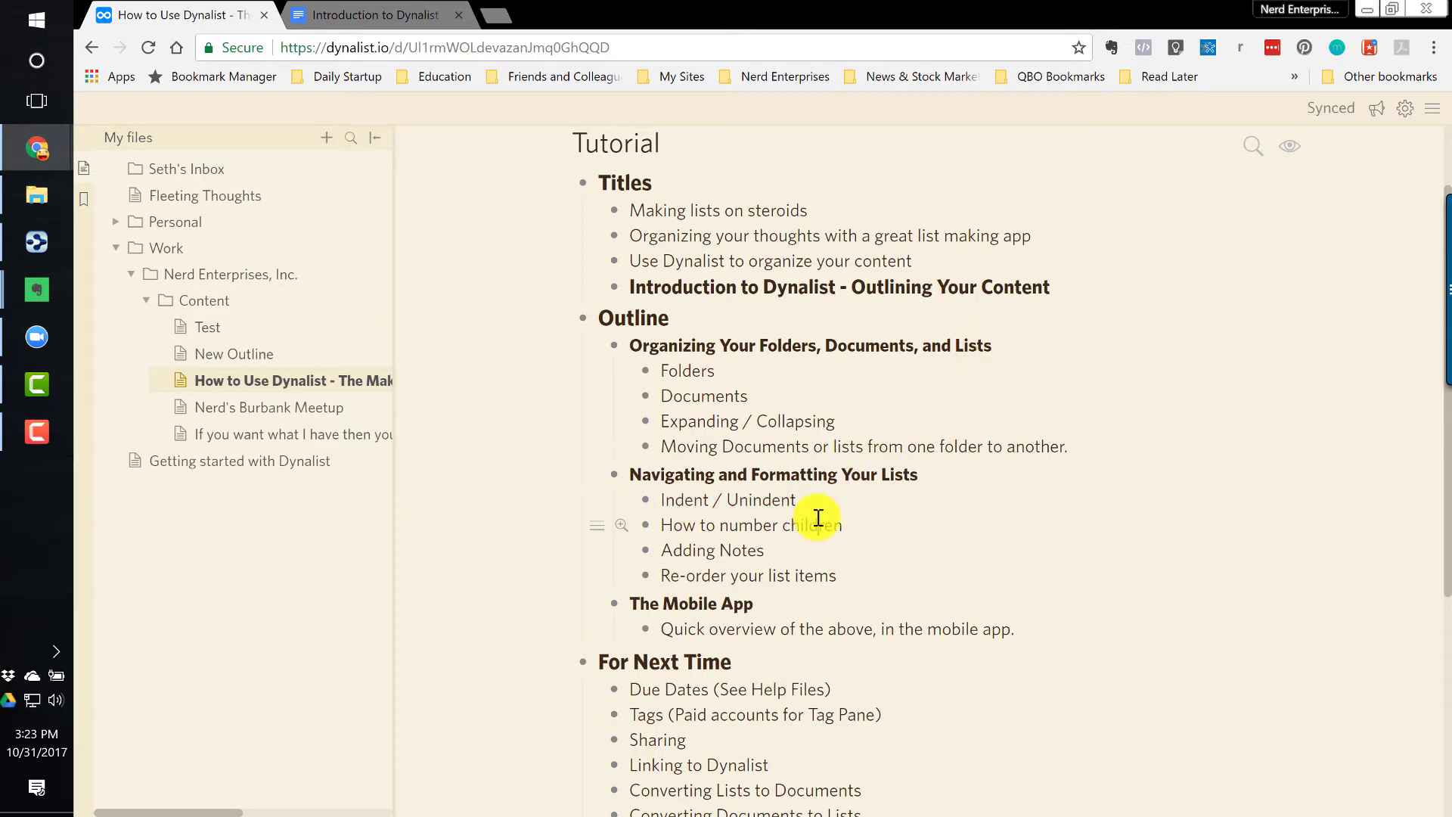
pyautogui.click(660, 499)
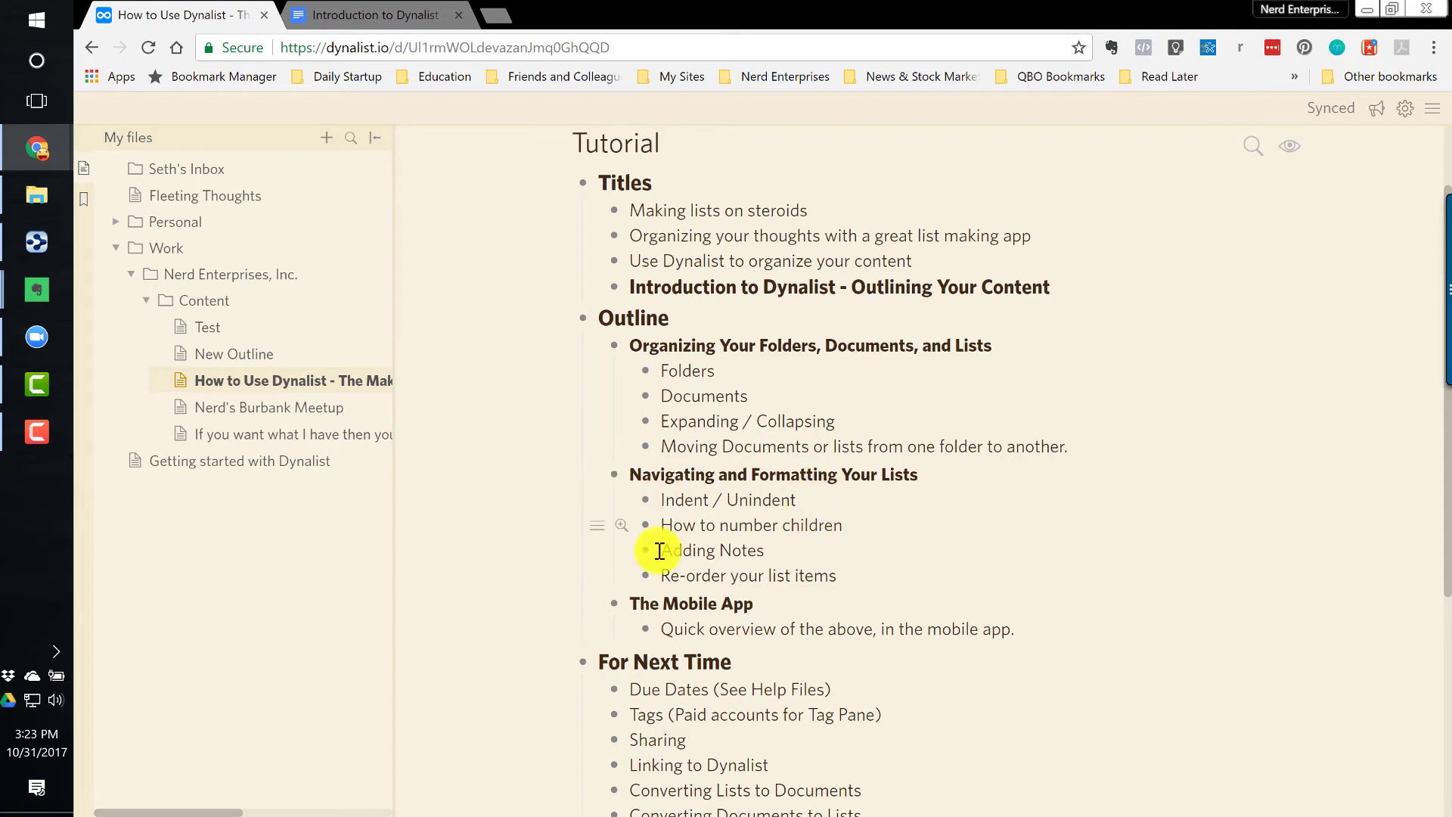
pyautogui.click(664, 525)
pyautogui.press('Tab')
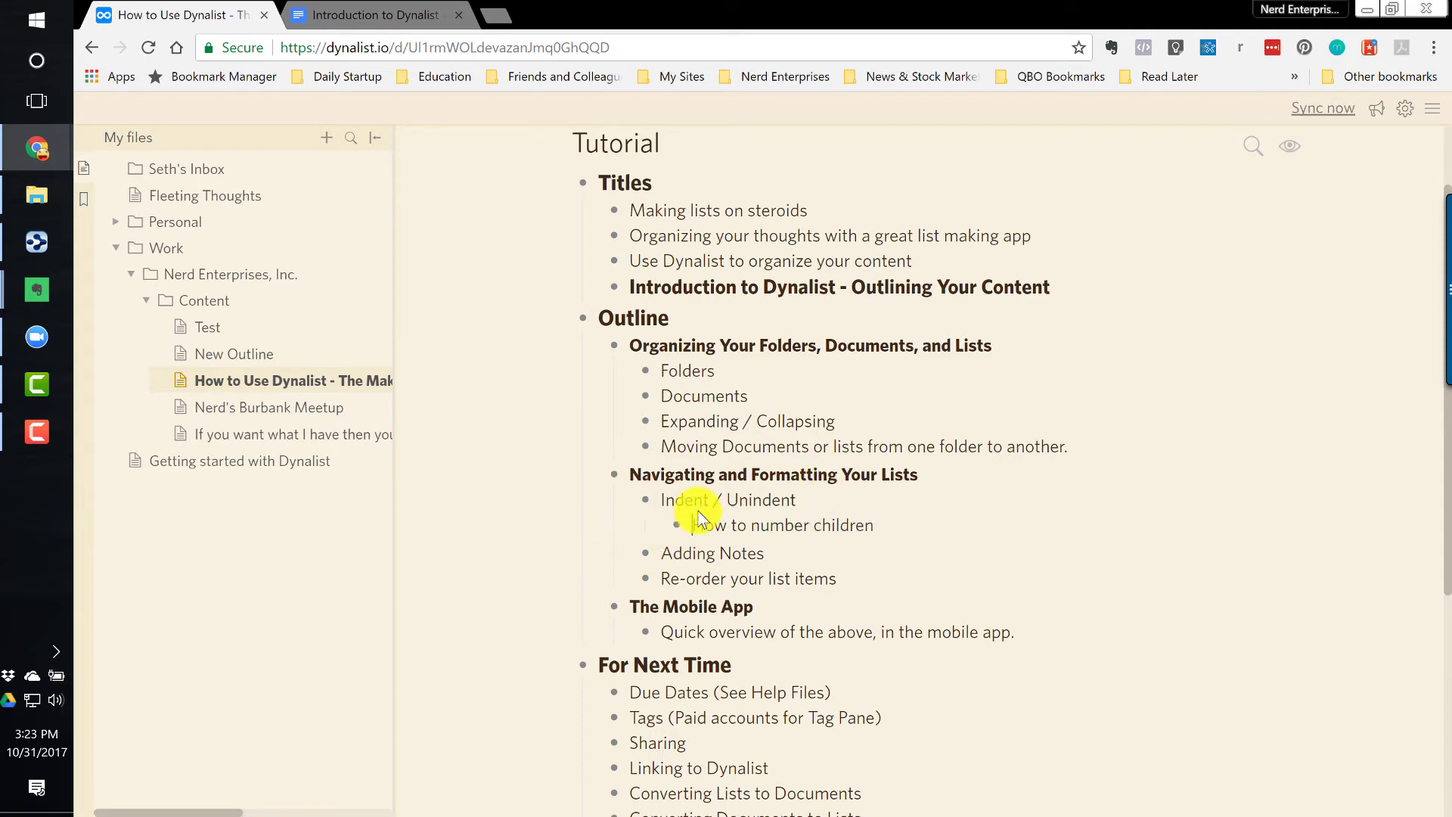
pyautogui.hotkey('shift', 'Tab')
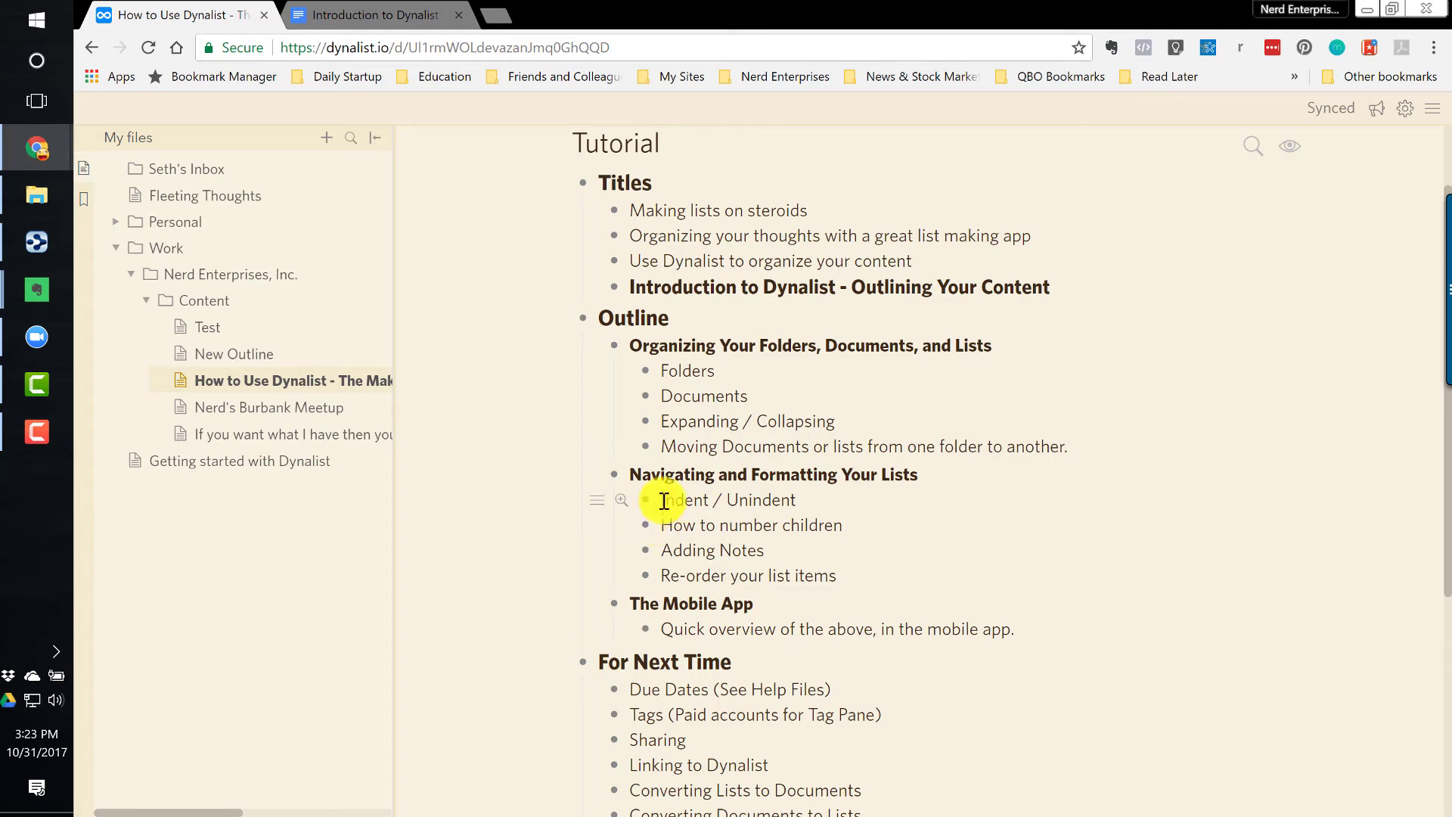
pyautogui.moveTo(652, 504)
pyautogui.mouseDown()
pyautogui.moveTo(639, 526)
pyautogui.moveTo(648, 499)
pyautogui.mouseUp()
pyautogui.moveTo(848, 575); pyautogui.dragTo(666, 505)
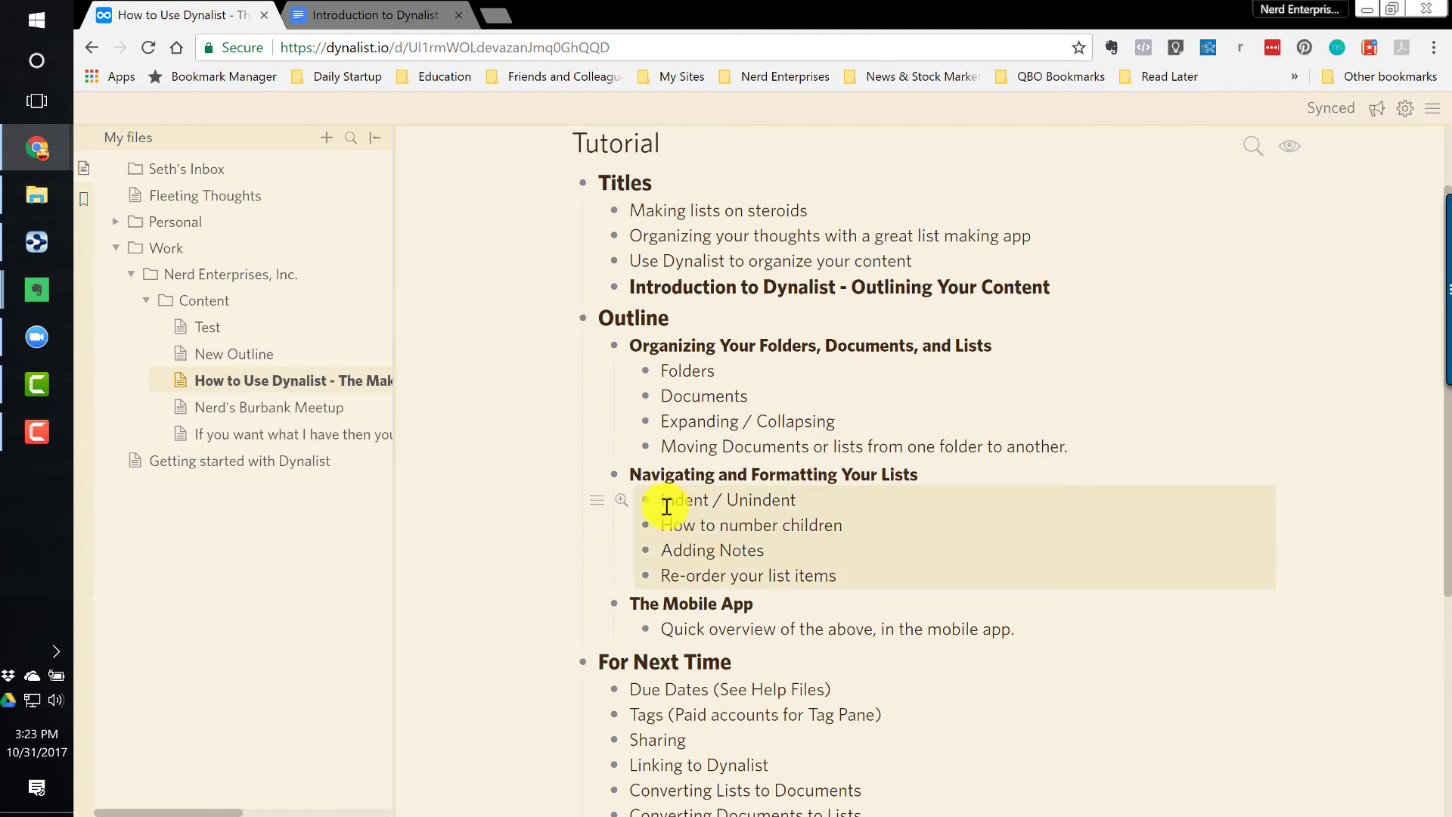
pyautogui.click(597, 501)
pyautogui.click(634, 474)
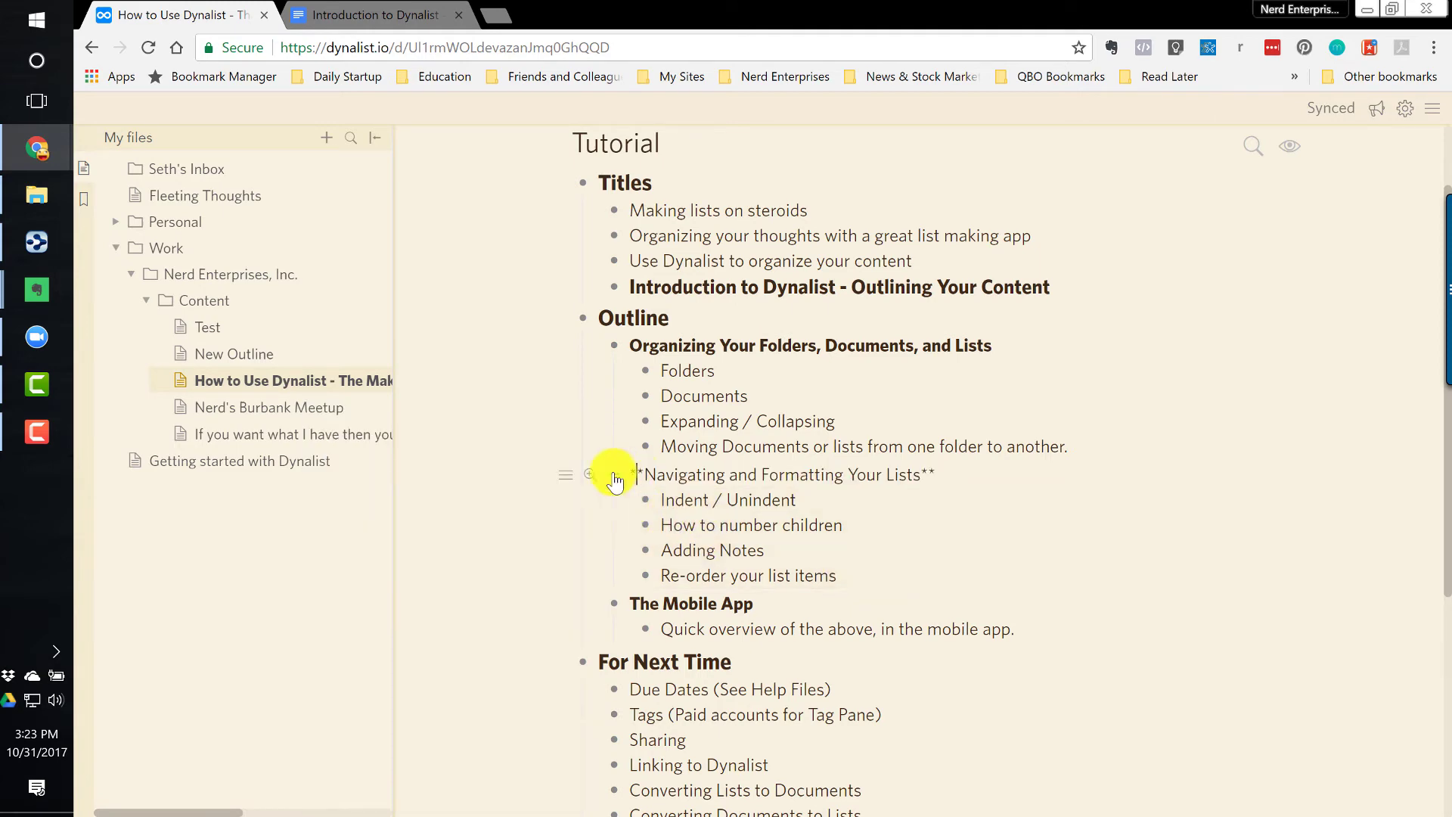
pyautogui.click(566, 473)
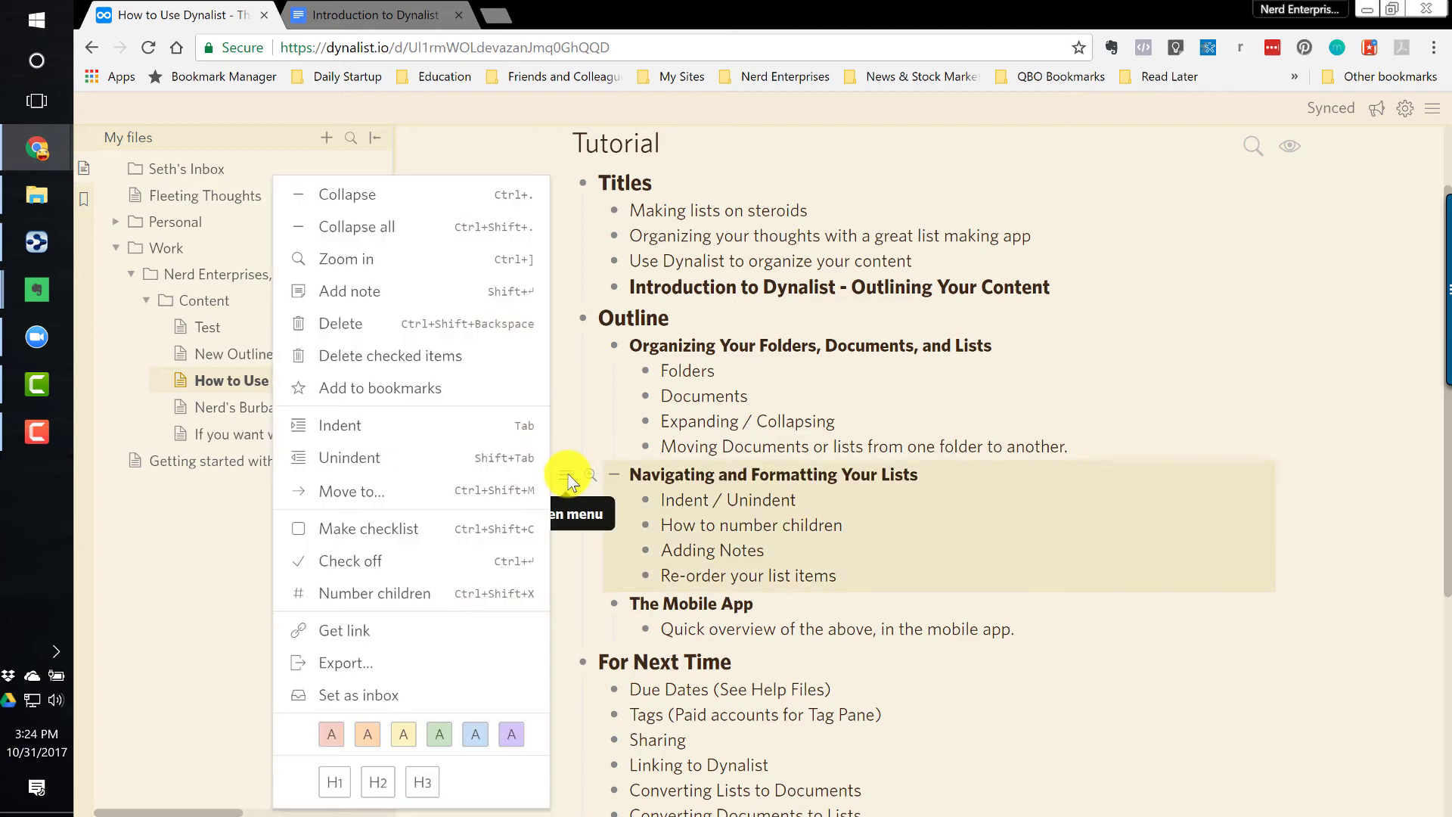
pyautogui.click(395, 593)
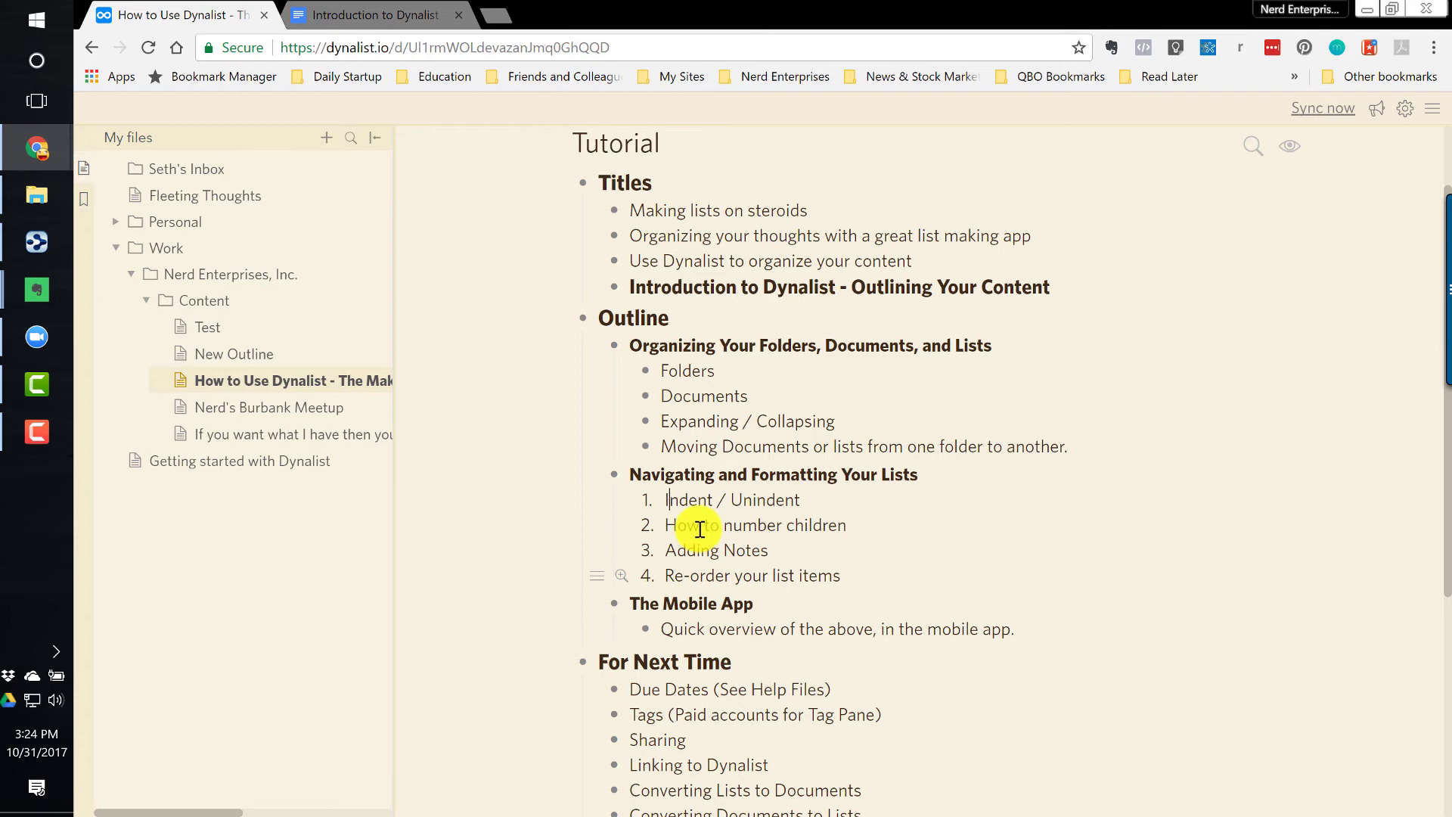
pyautogui.moveTo(841, 576); pyautogui.dragTo(666, 512)
pyautogui.click(589, 474)
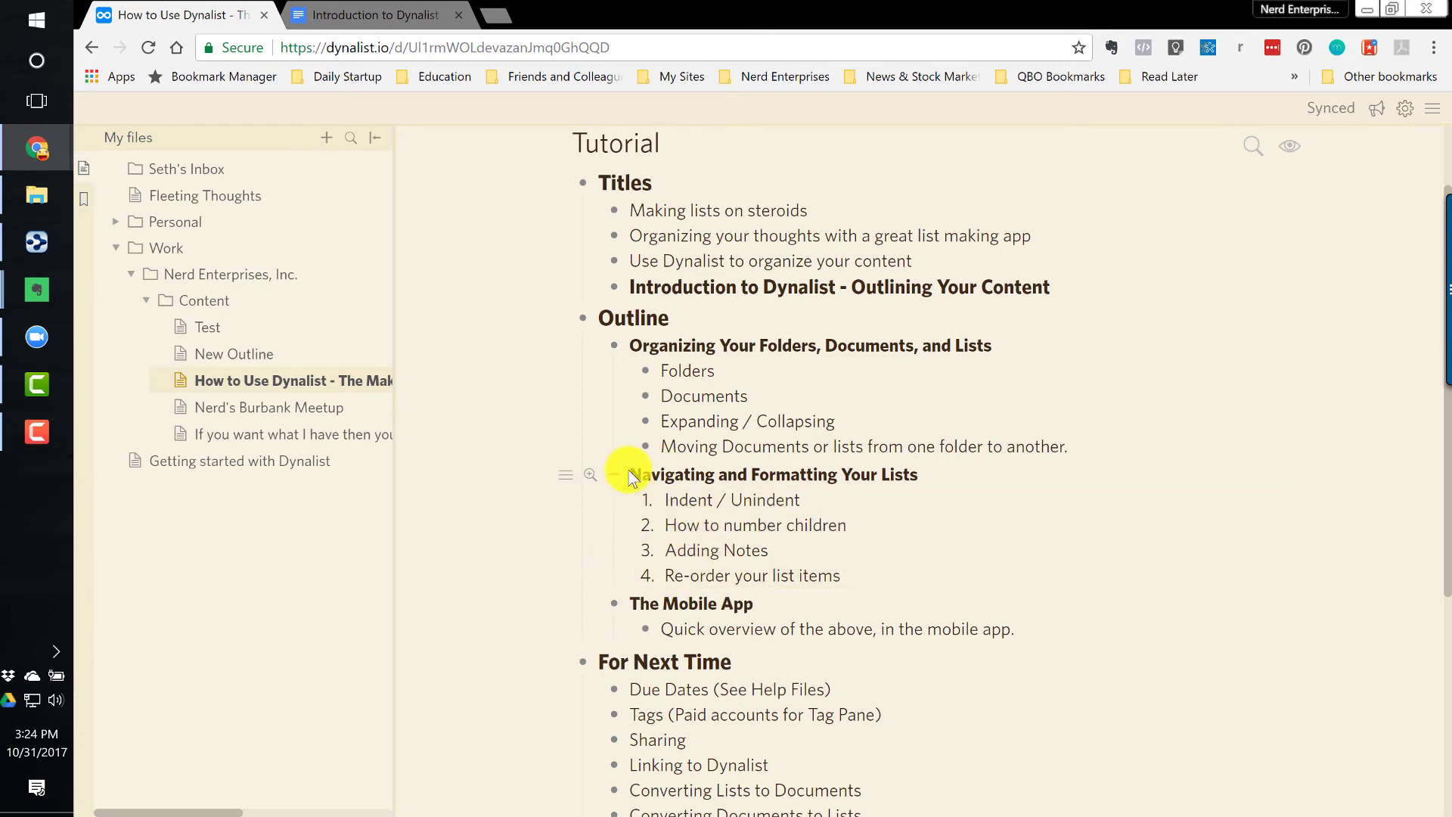
pyautogui.click(566, 475)
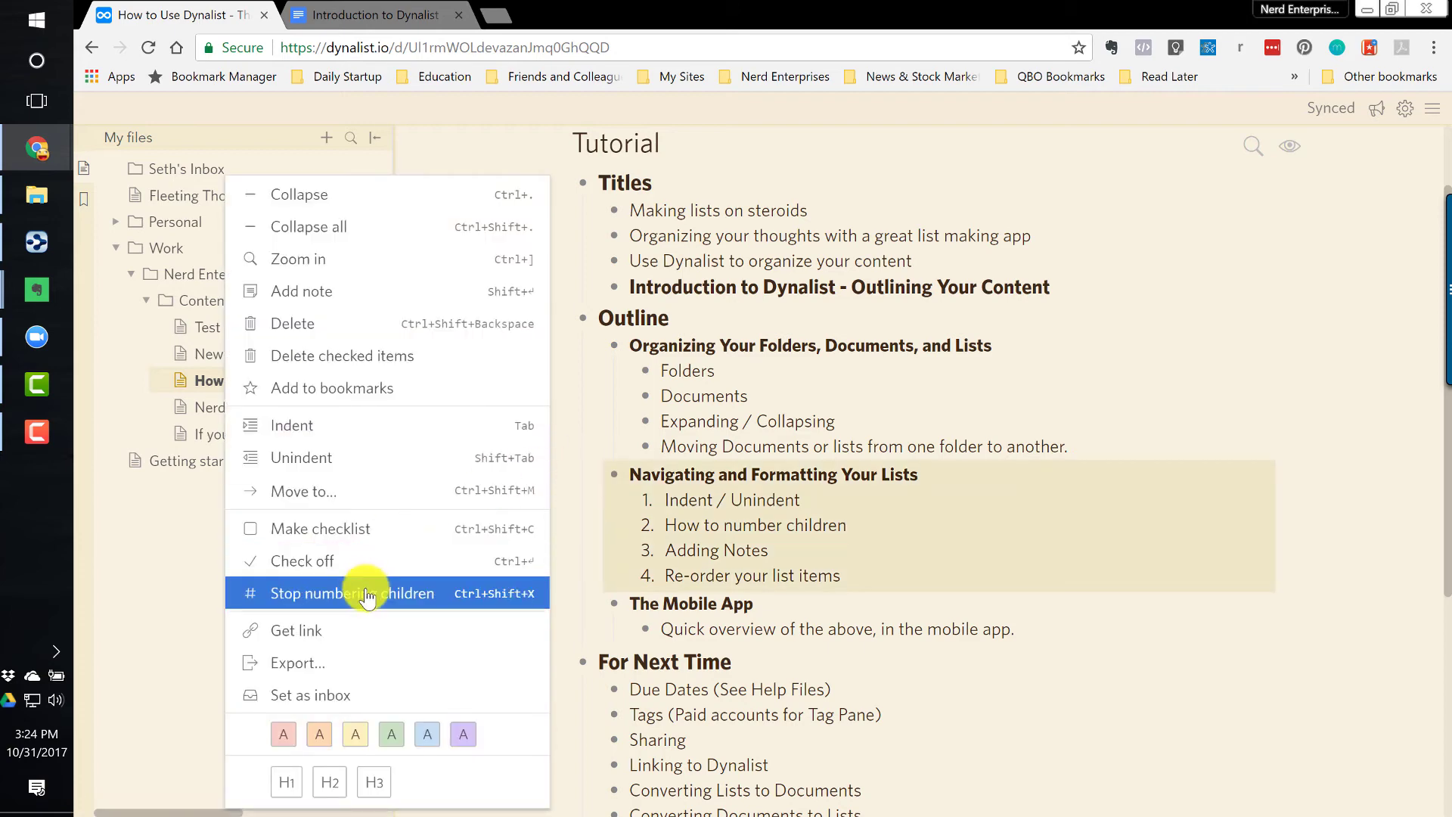
pyautogui.click(335, 599)
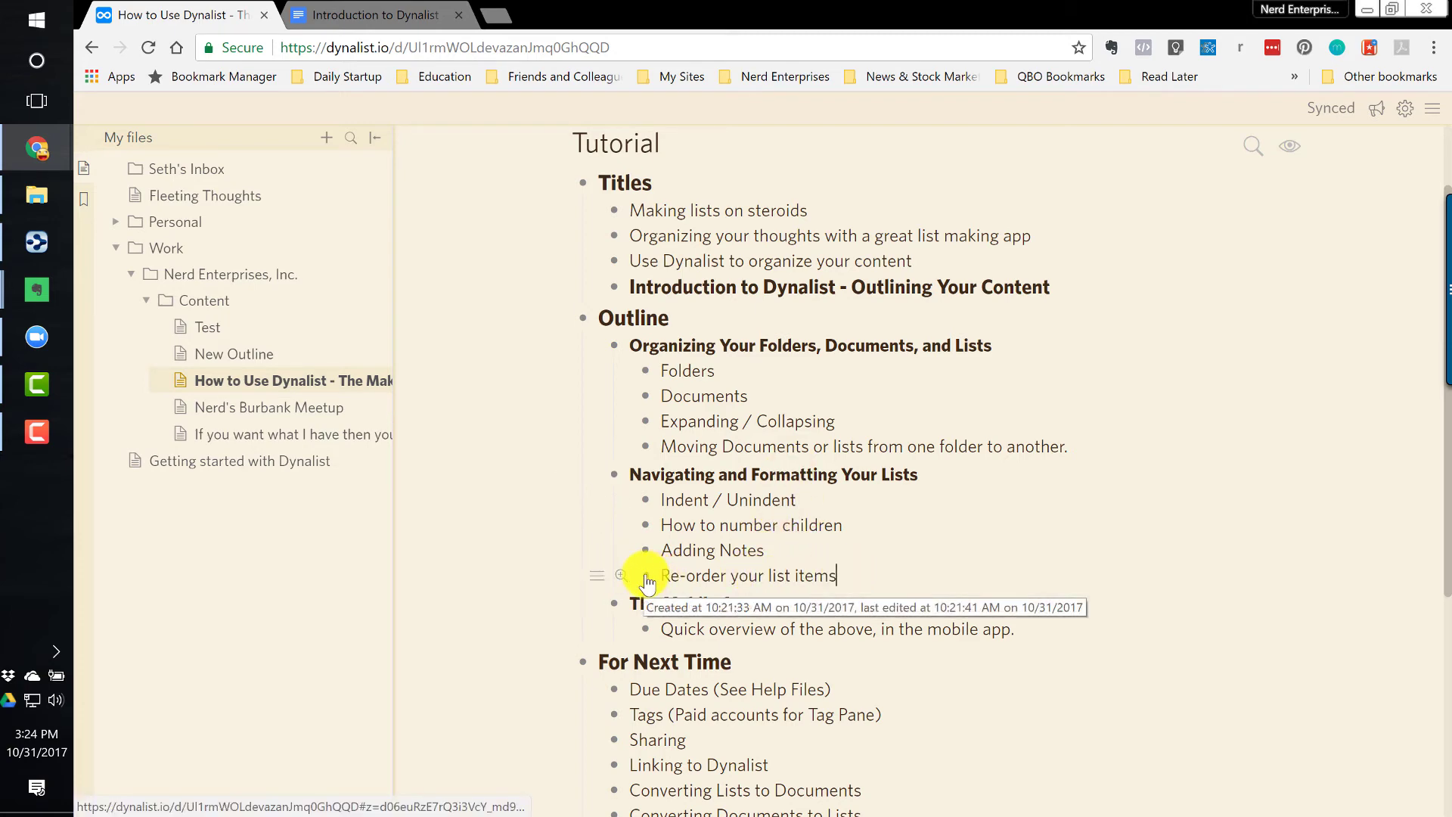
pyautogui.moveTo(647, 581)
pyautogui.mouseDown()
pyautogui.moveTo(648, 500)
pyautogui.moveTo(650, 579)
pyautogui.mouseUp()
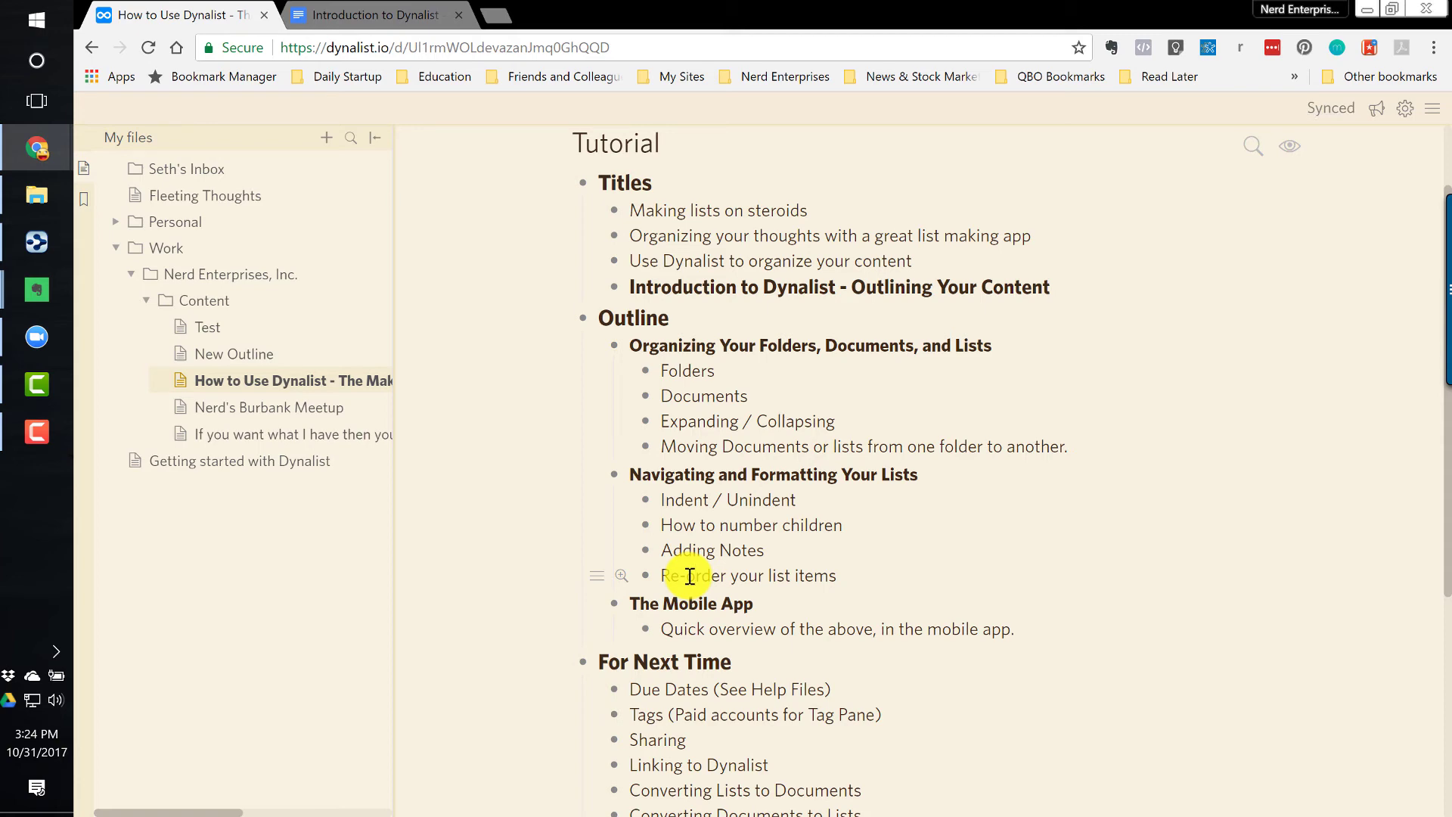
pyautogui.click(761, 604)
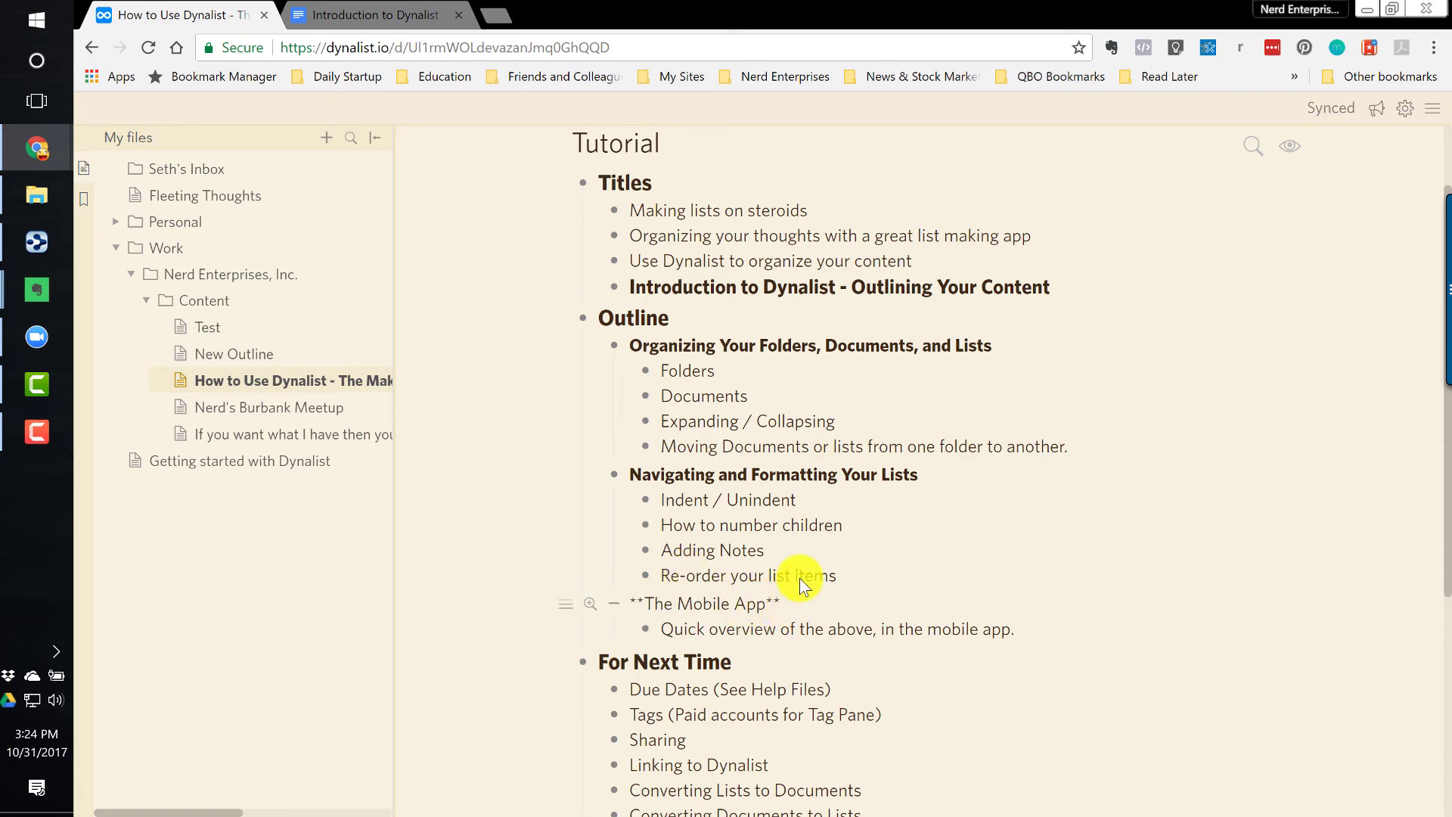
pyautogui.click(848, 580)
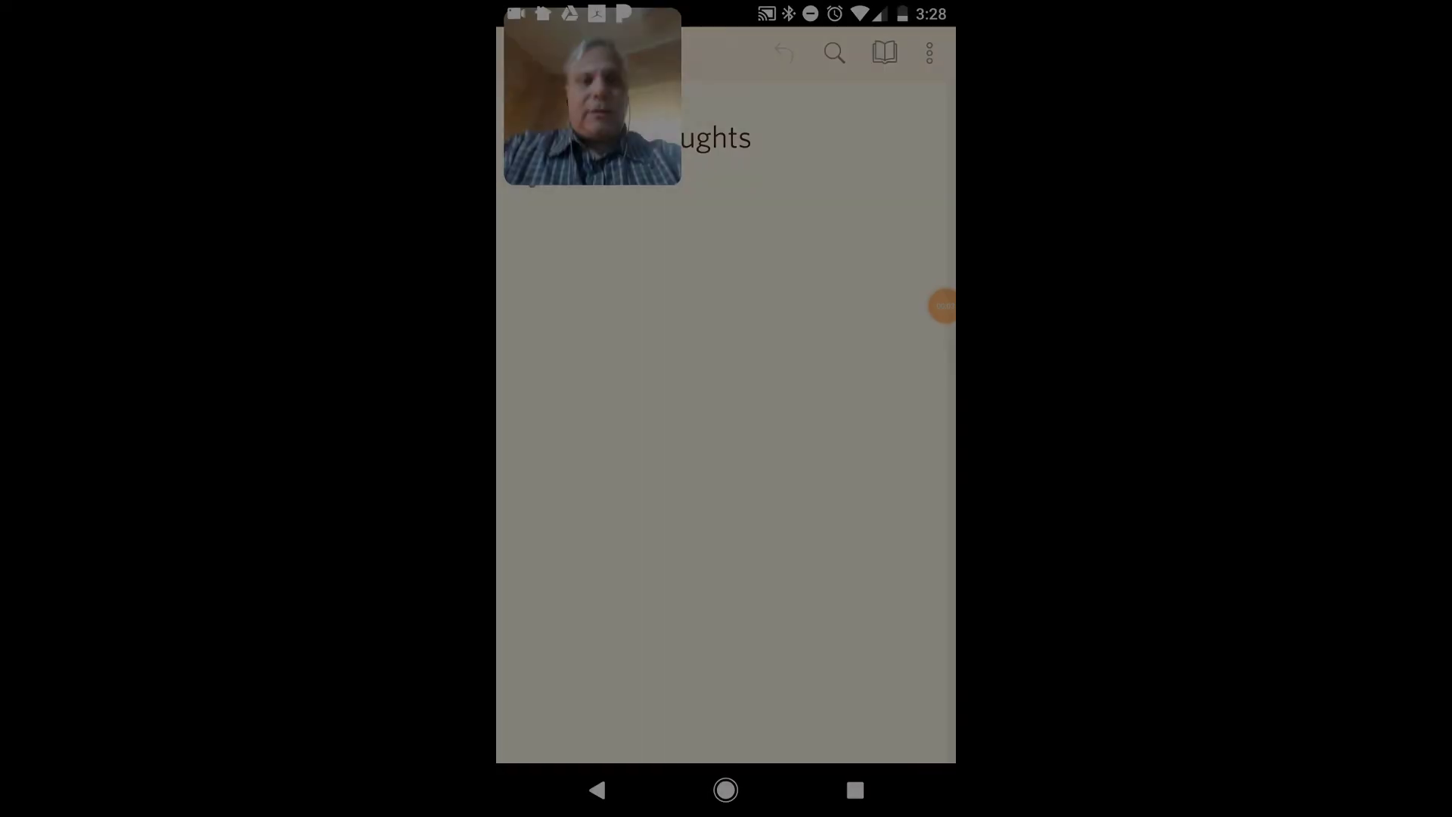
# From My files, open the How to Use Dynalist - The Making of a Video Blog Tutorial document.
pyautogui.moveTo(598, 111); pyautogui.dragTo(863, 196)
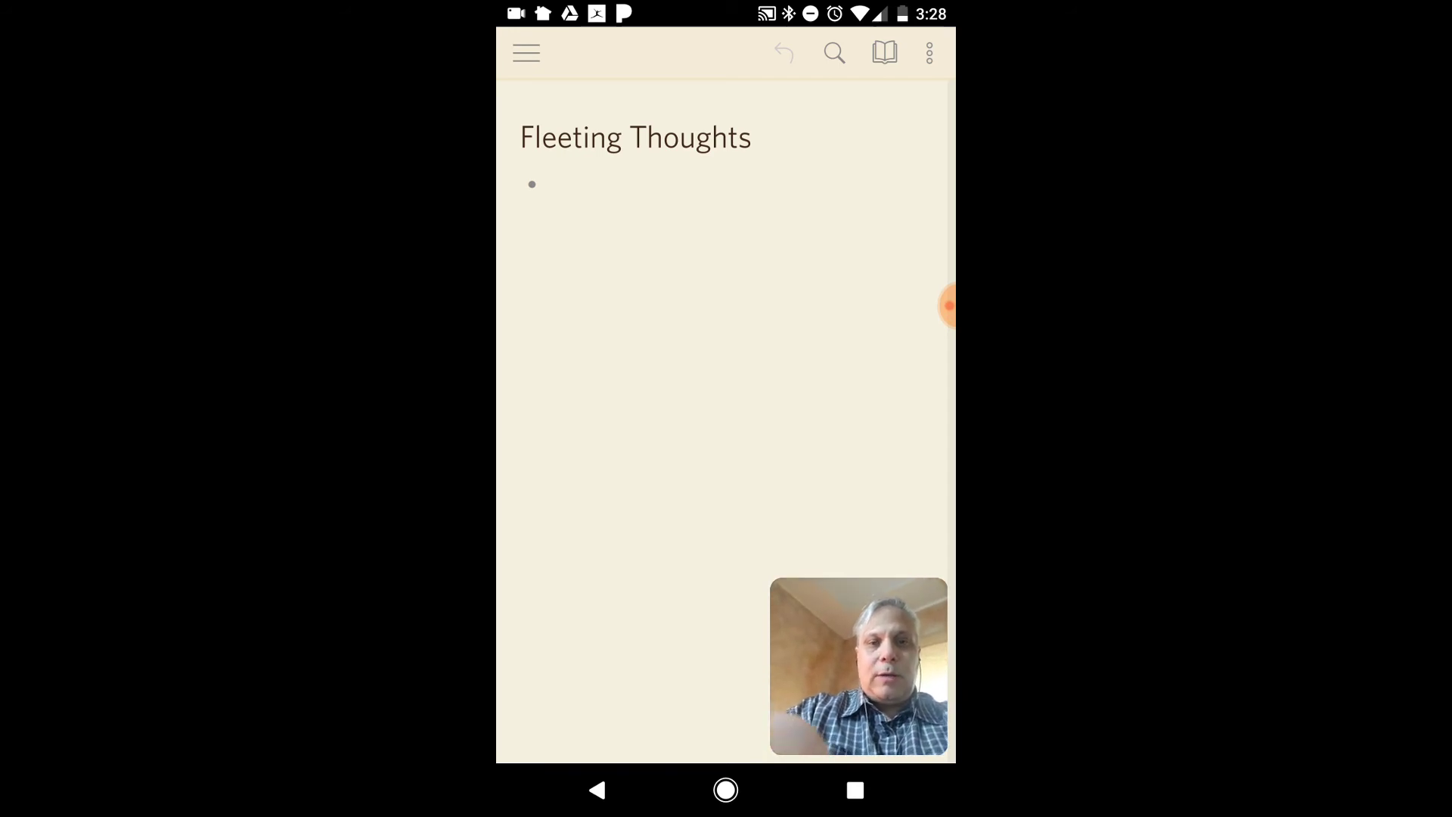
pyautogui.click(527, 52)
pyautogui.scroll(-3, 653, 477)
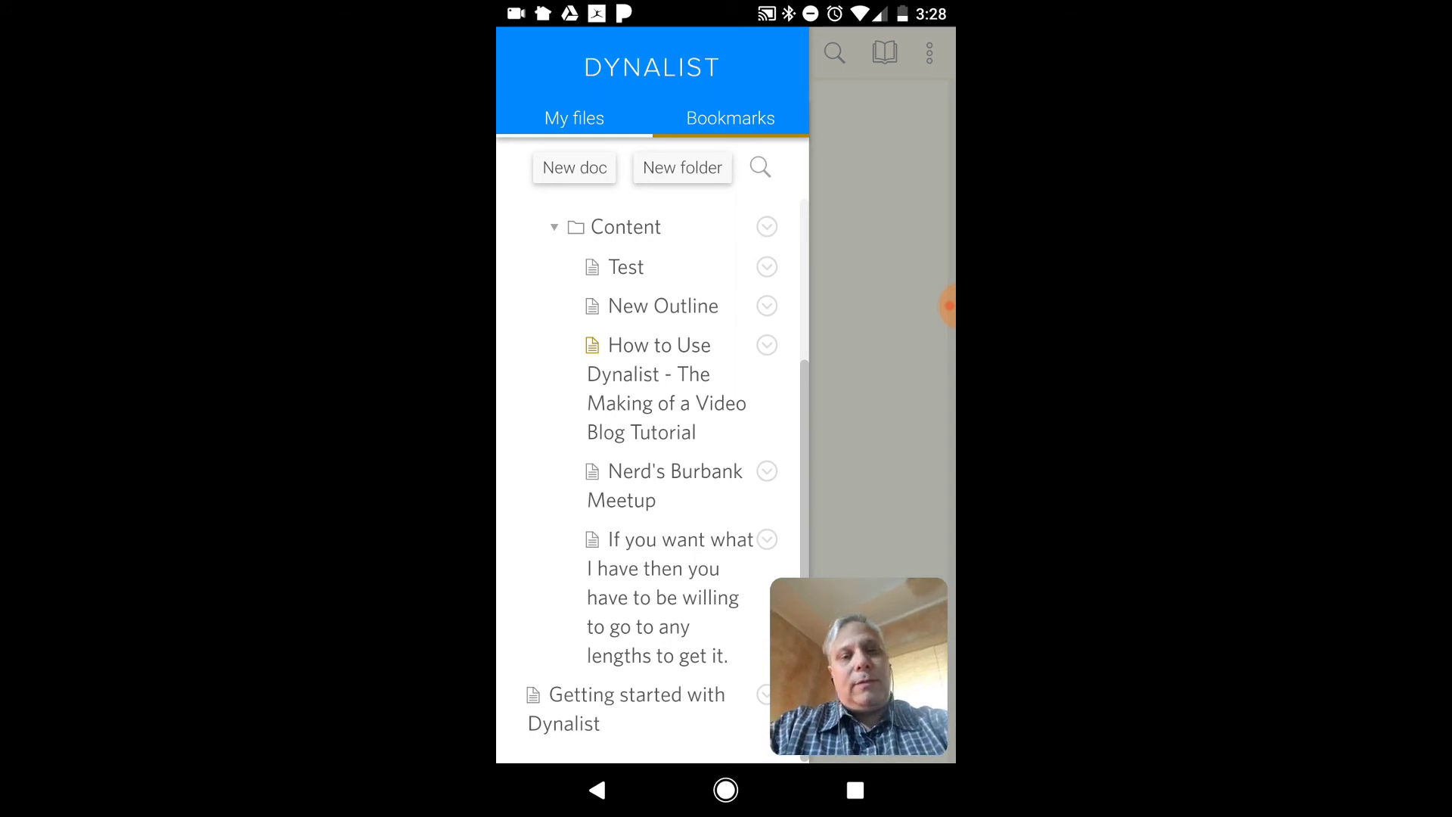
pyautogui.click(649, 388)
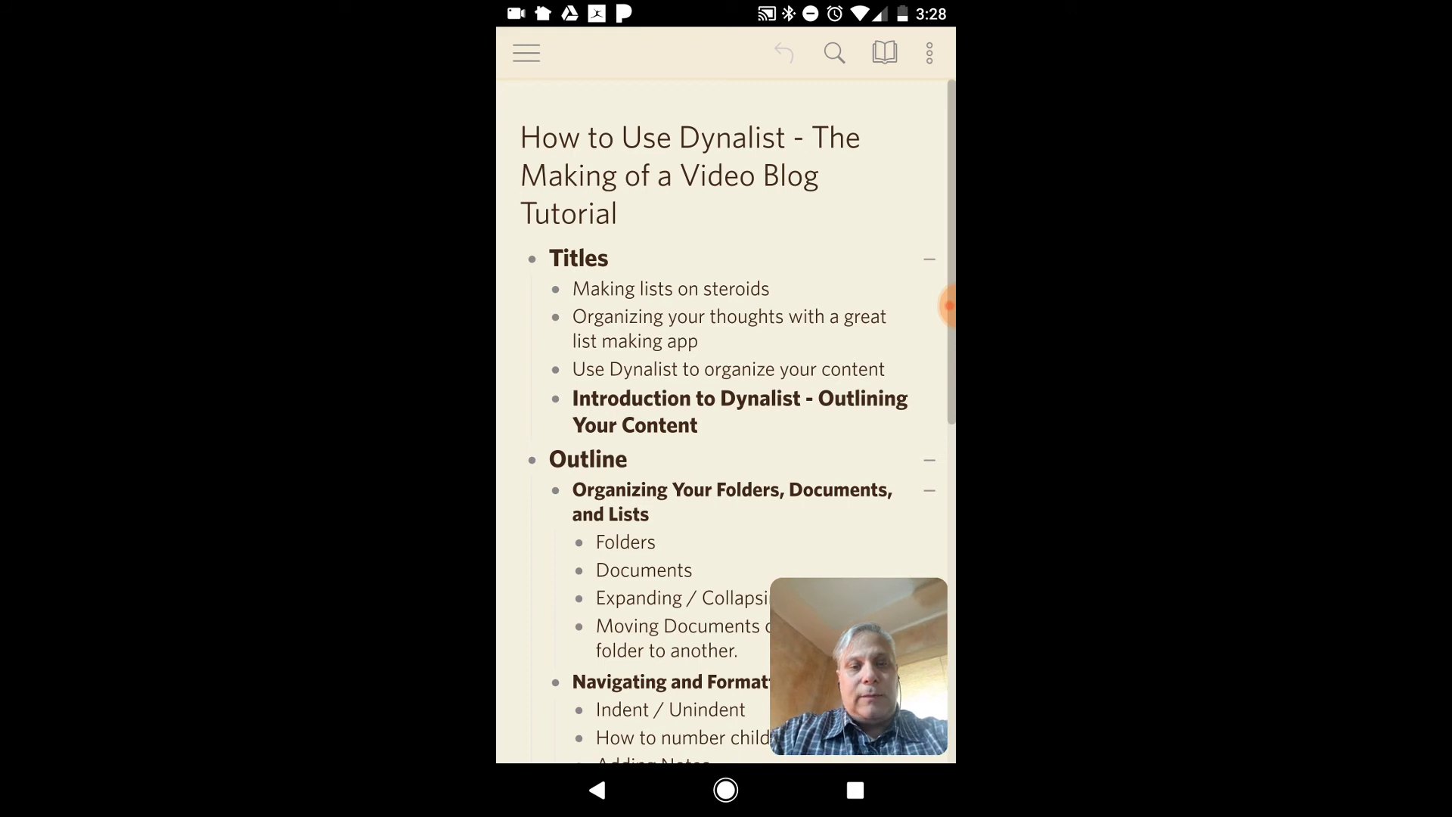
pyautogui.click(581, 138)
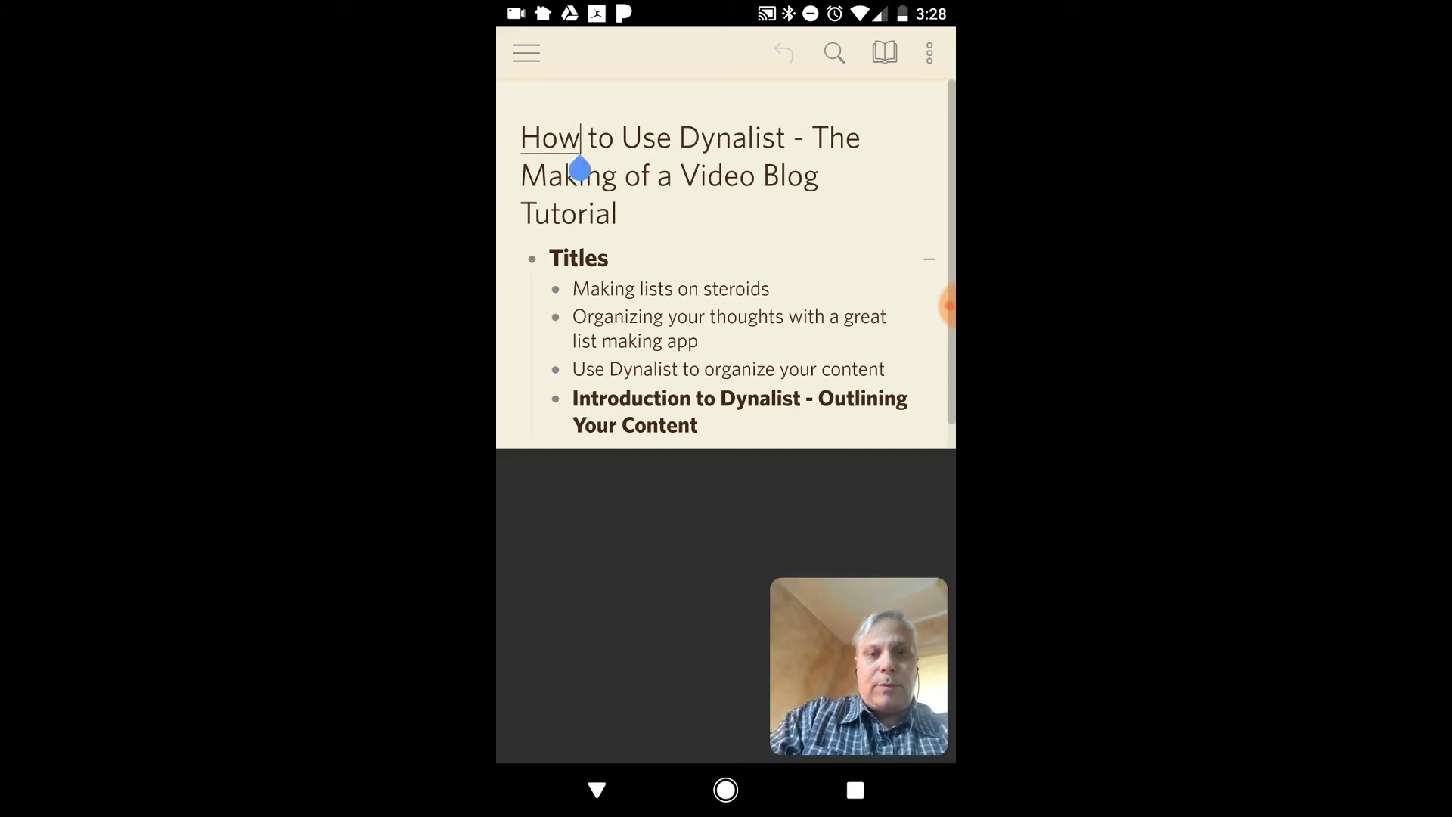
pyautogui.click(608, 258)
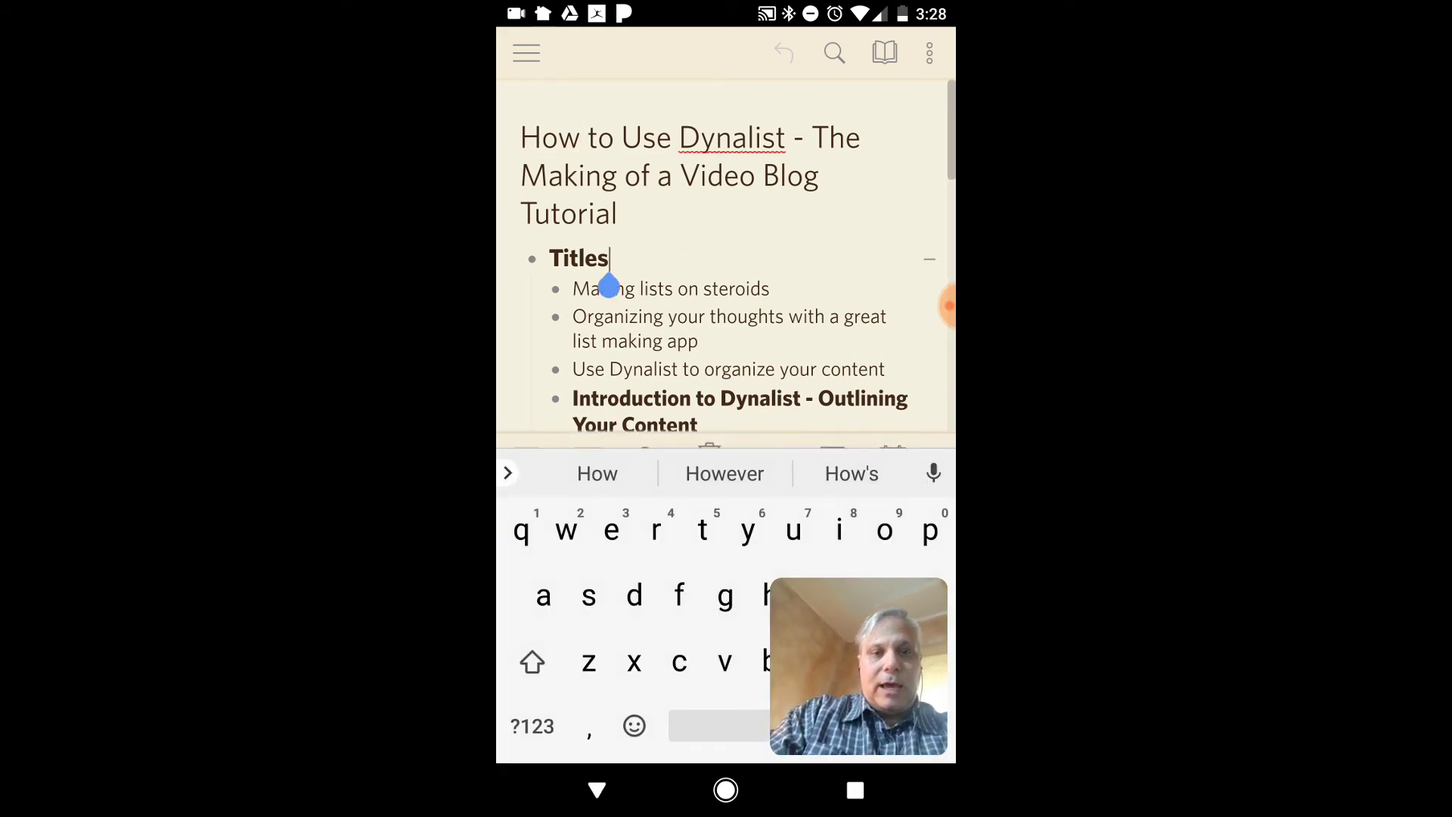
pyautogui.click(532, 259)
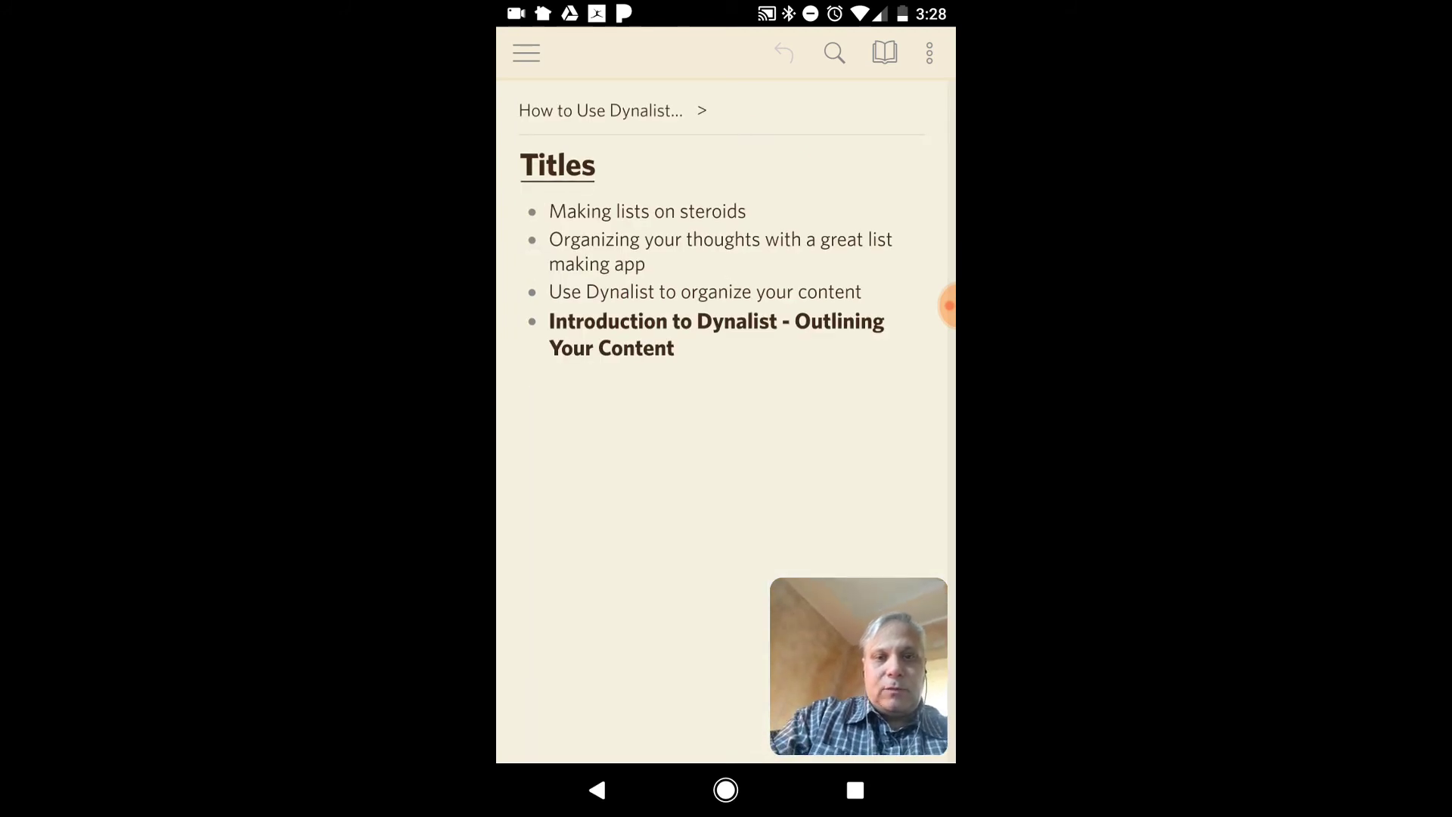
pyautogui.click(556, 170)
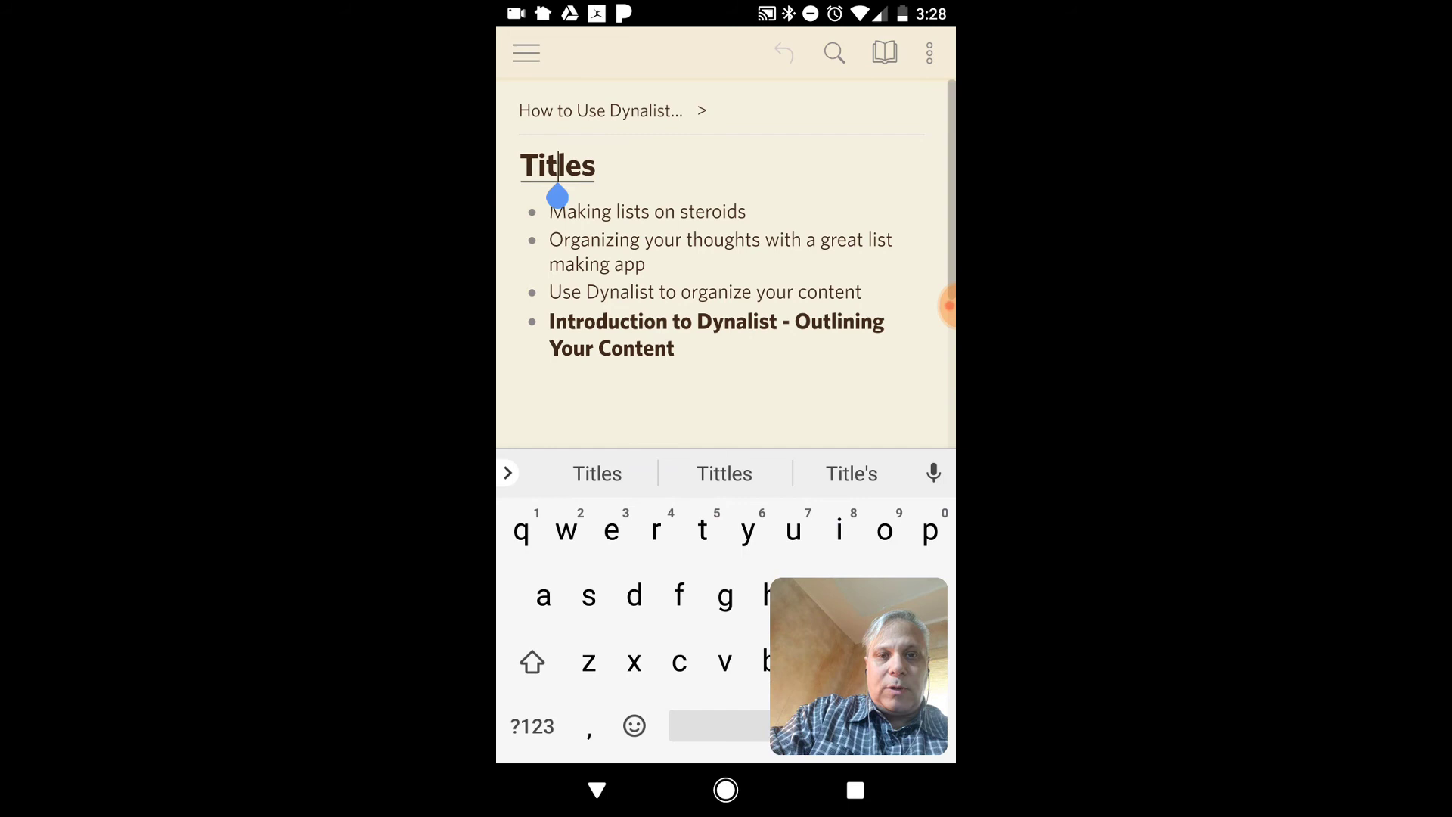
pyautogui.click(619, 106)
pyautogui.scroll(-3, 616, 344)
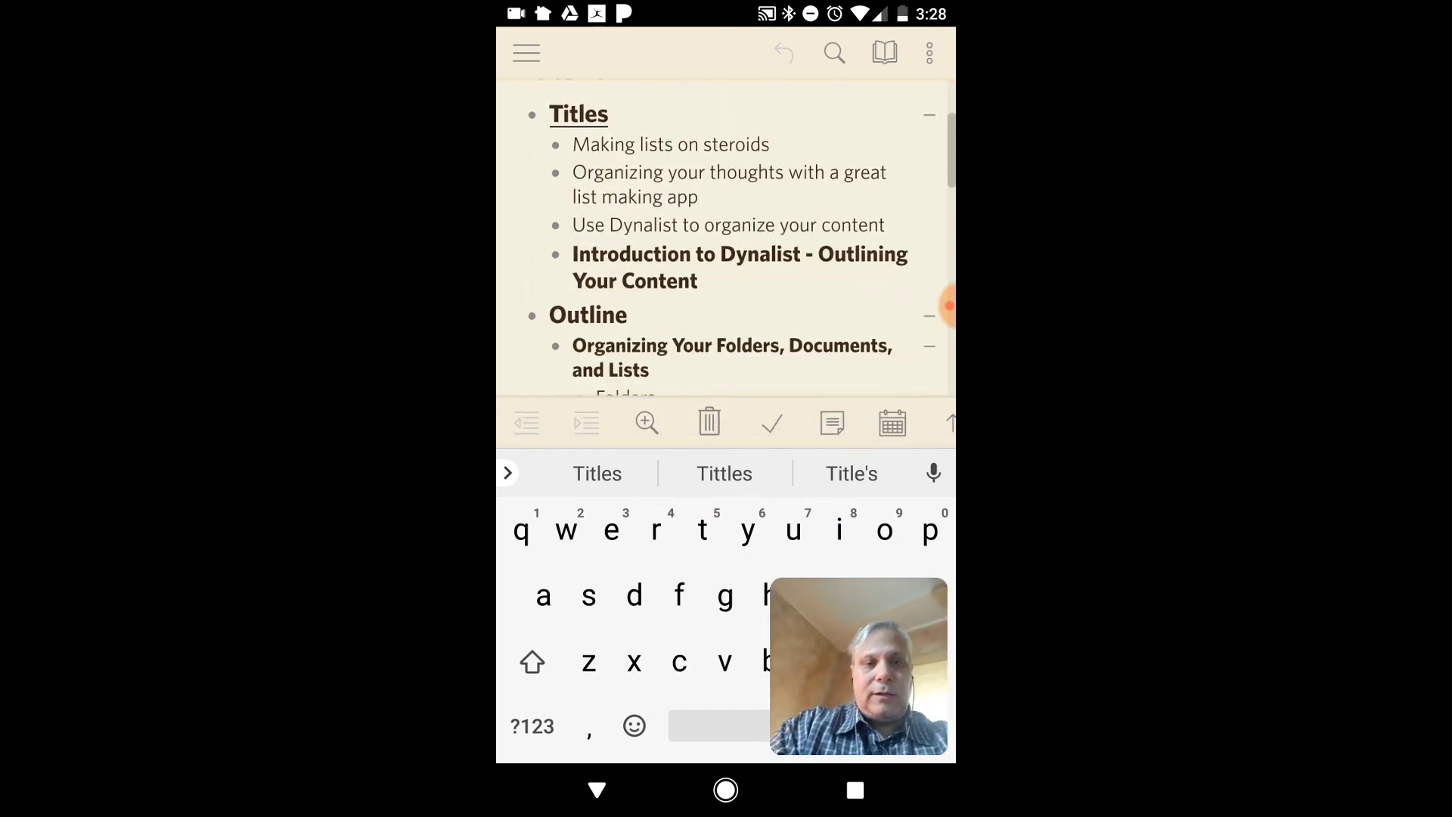
pyautogui.click(531, 320)
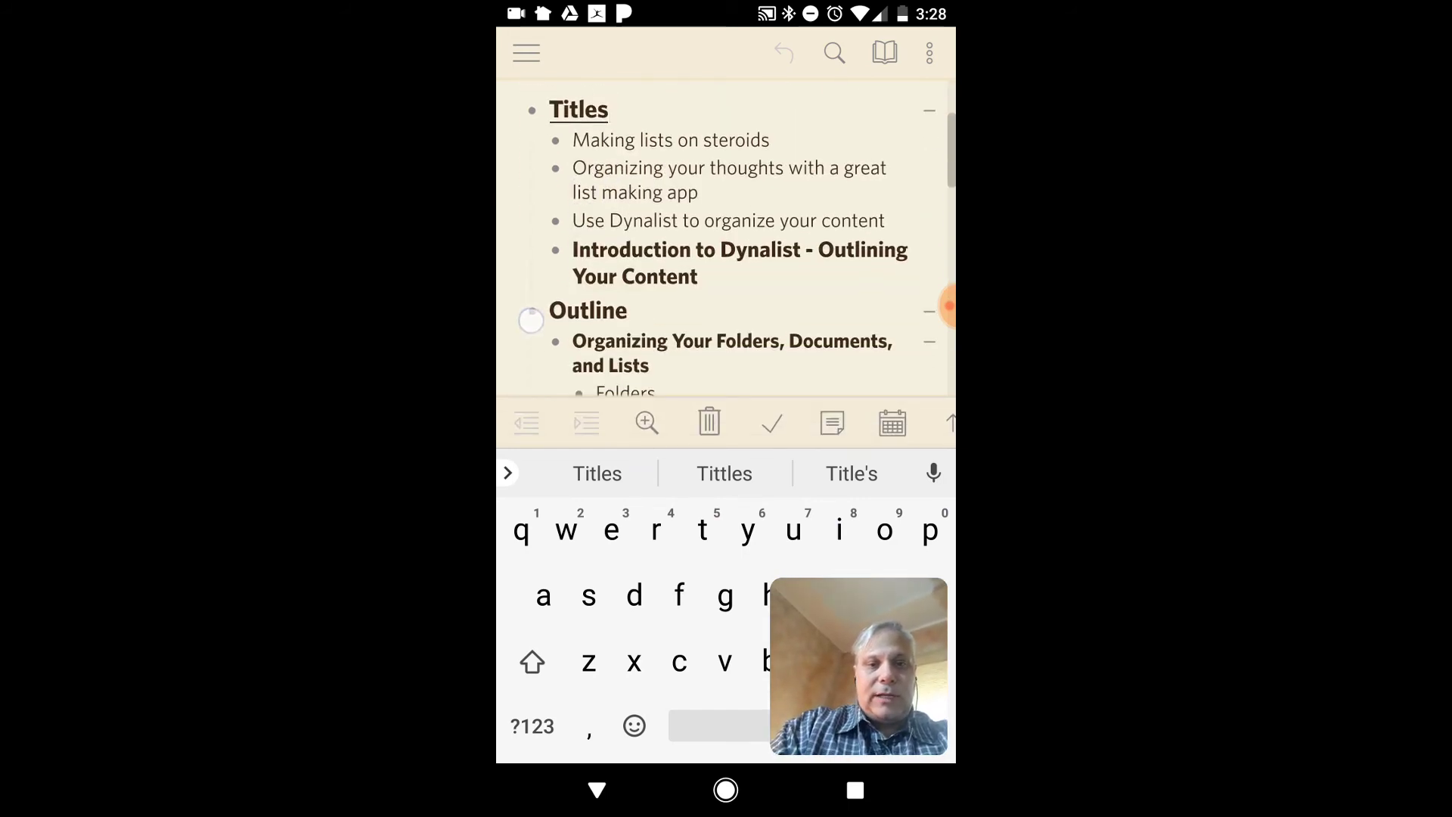
pyautogui.scroll(-5, 726, 238)
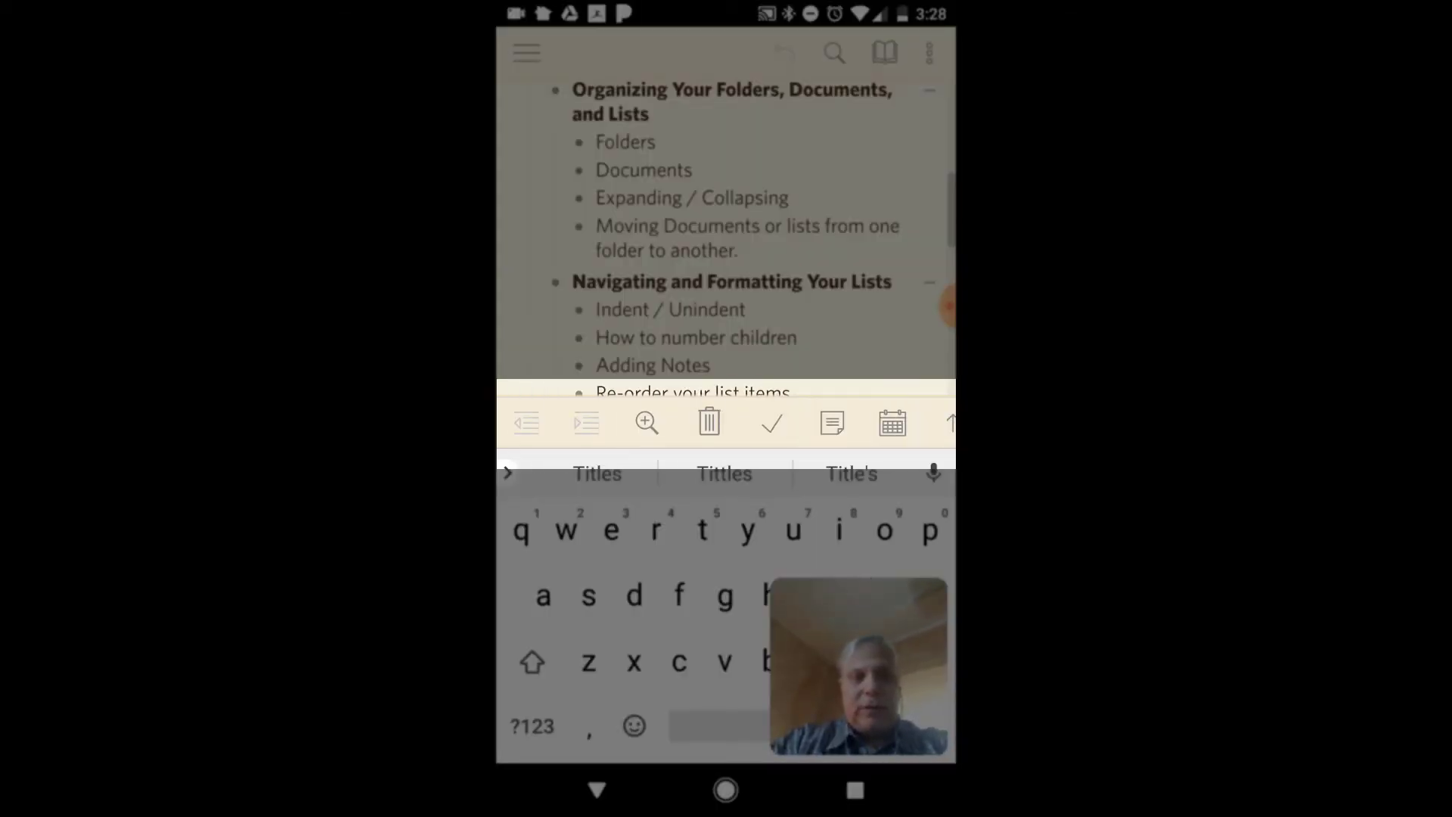
# Unindent Indent / Unindent, then re-nest it as the last bullet under Navigating and Formatting Your Lists.
pyautogui.click(602, 309)
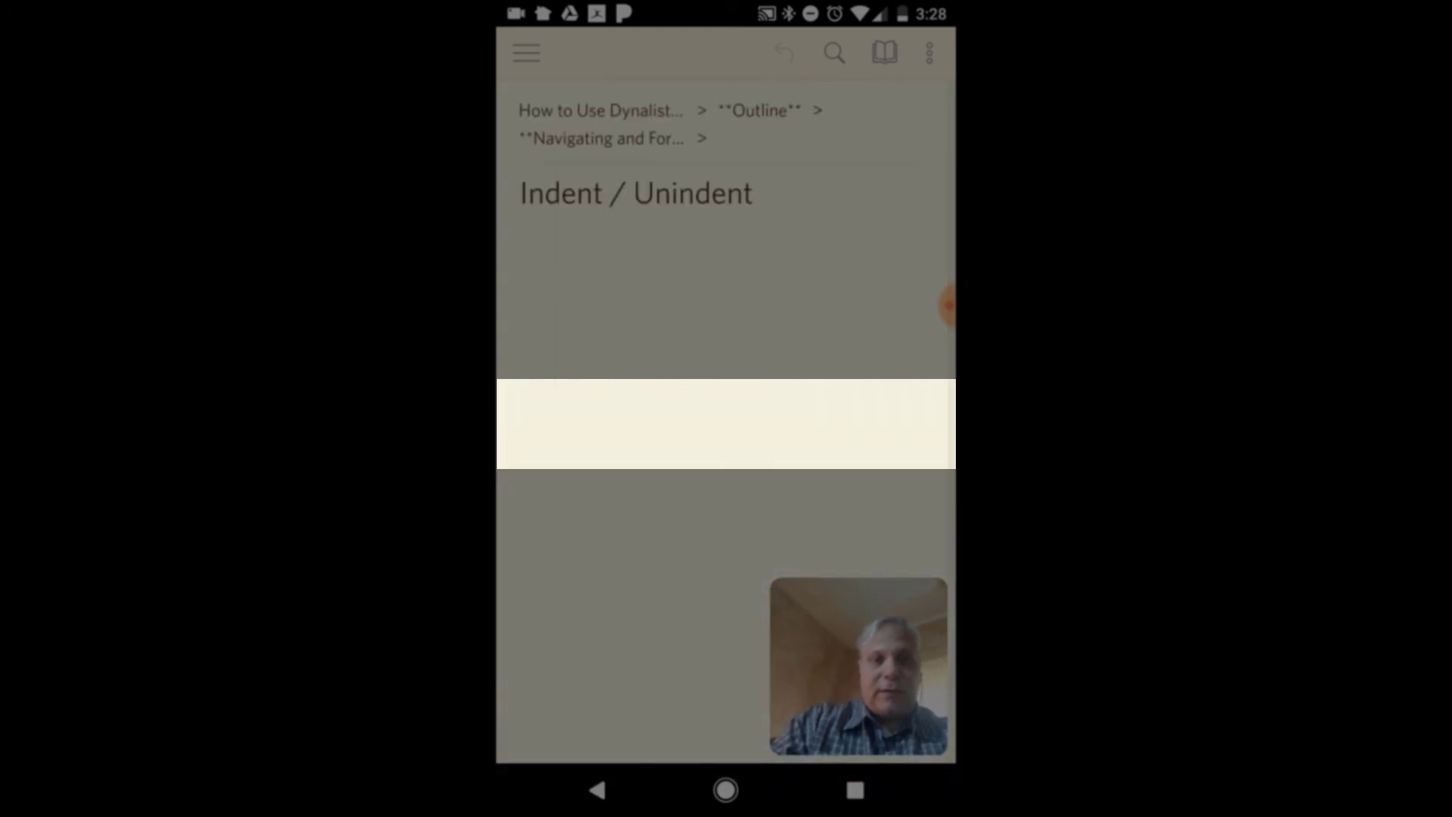
pyautogui.click(601, 138)
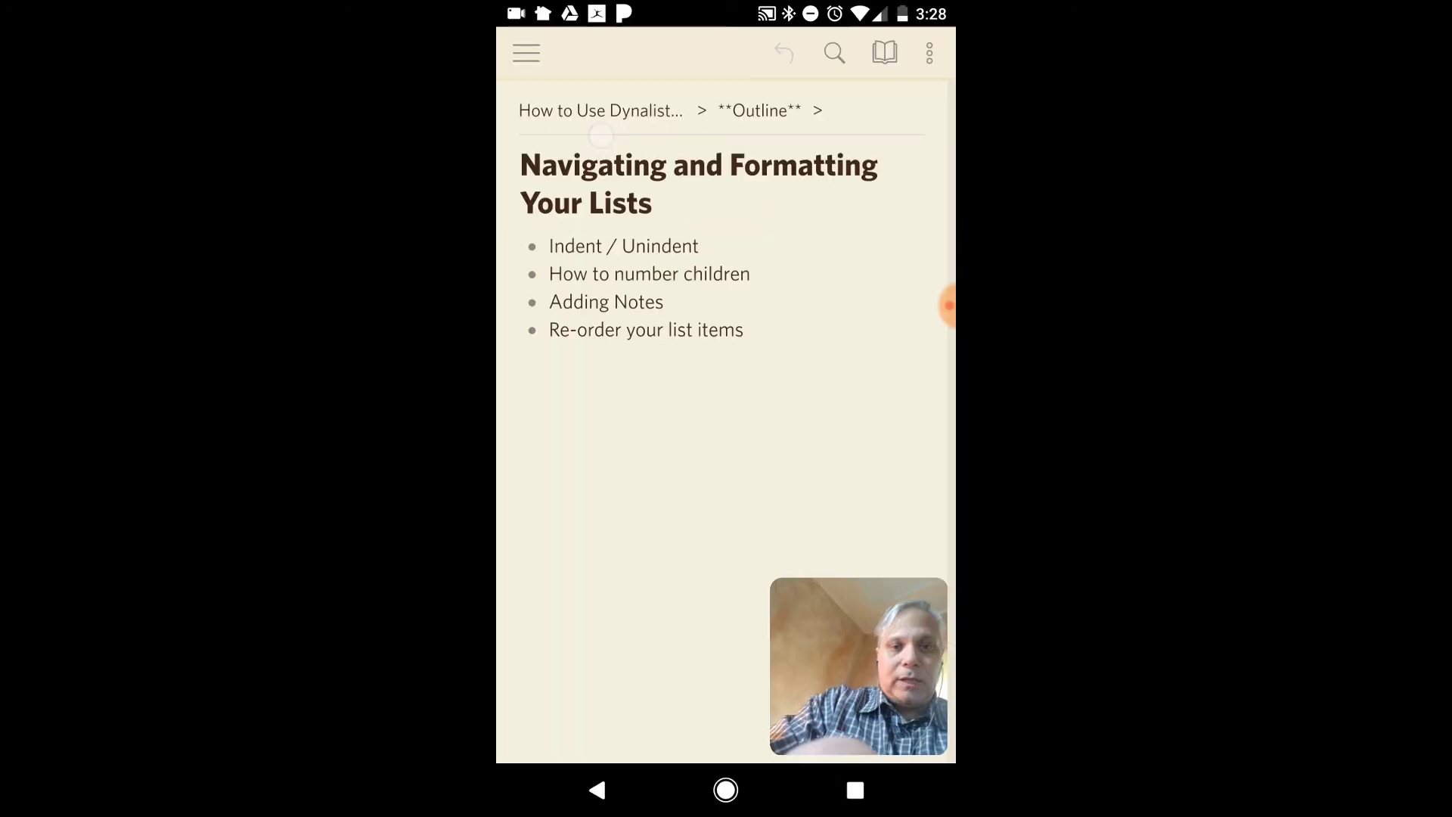
pyautogui.click(571, 248)
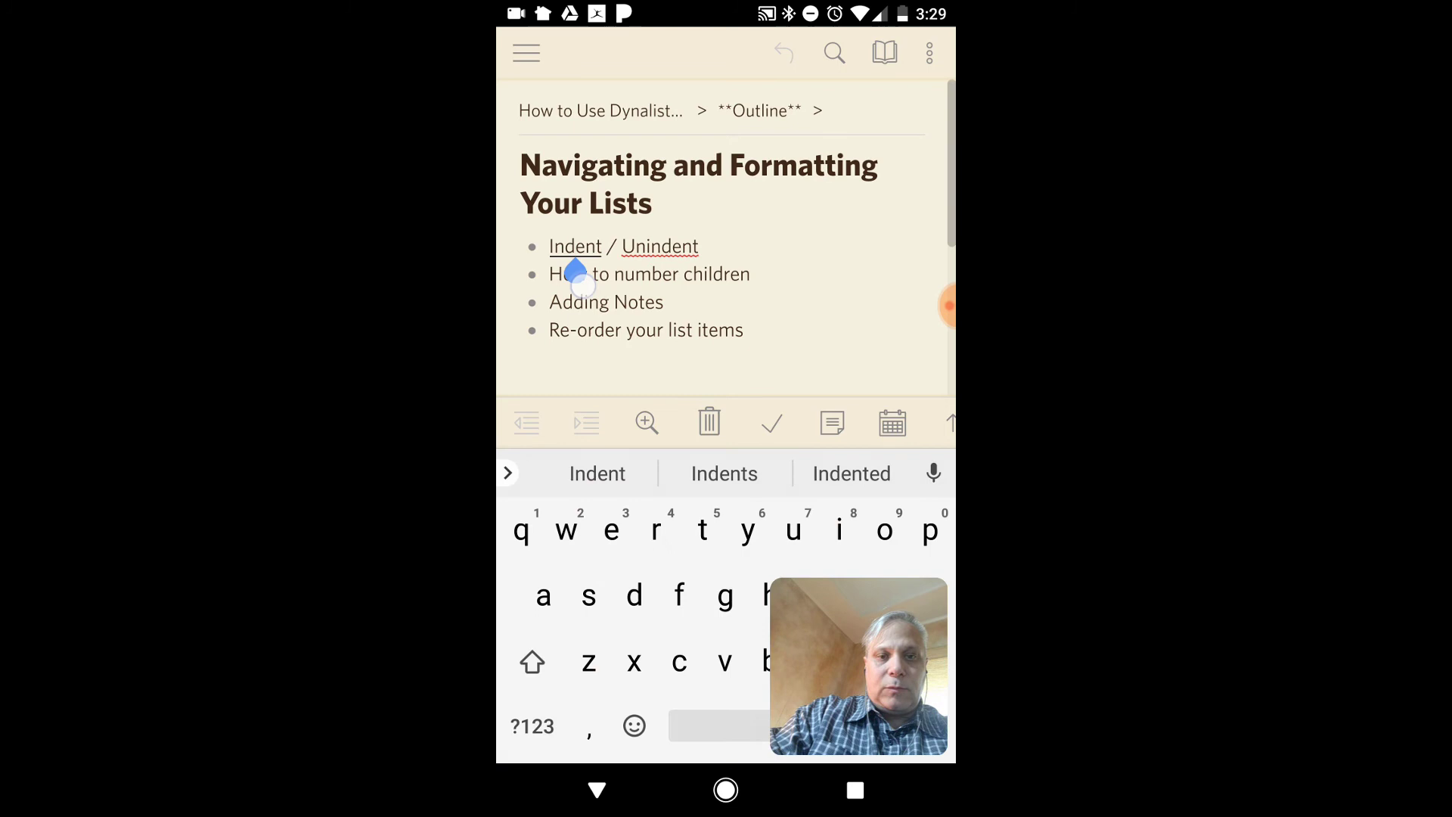
pyautogui.click(576, 432)
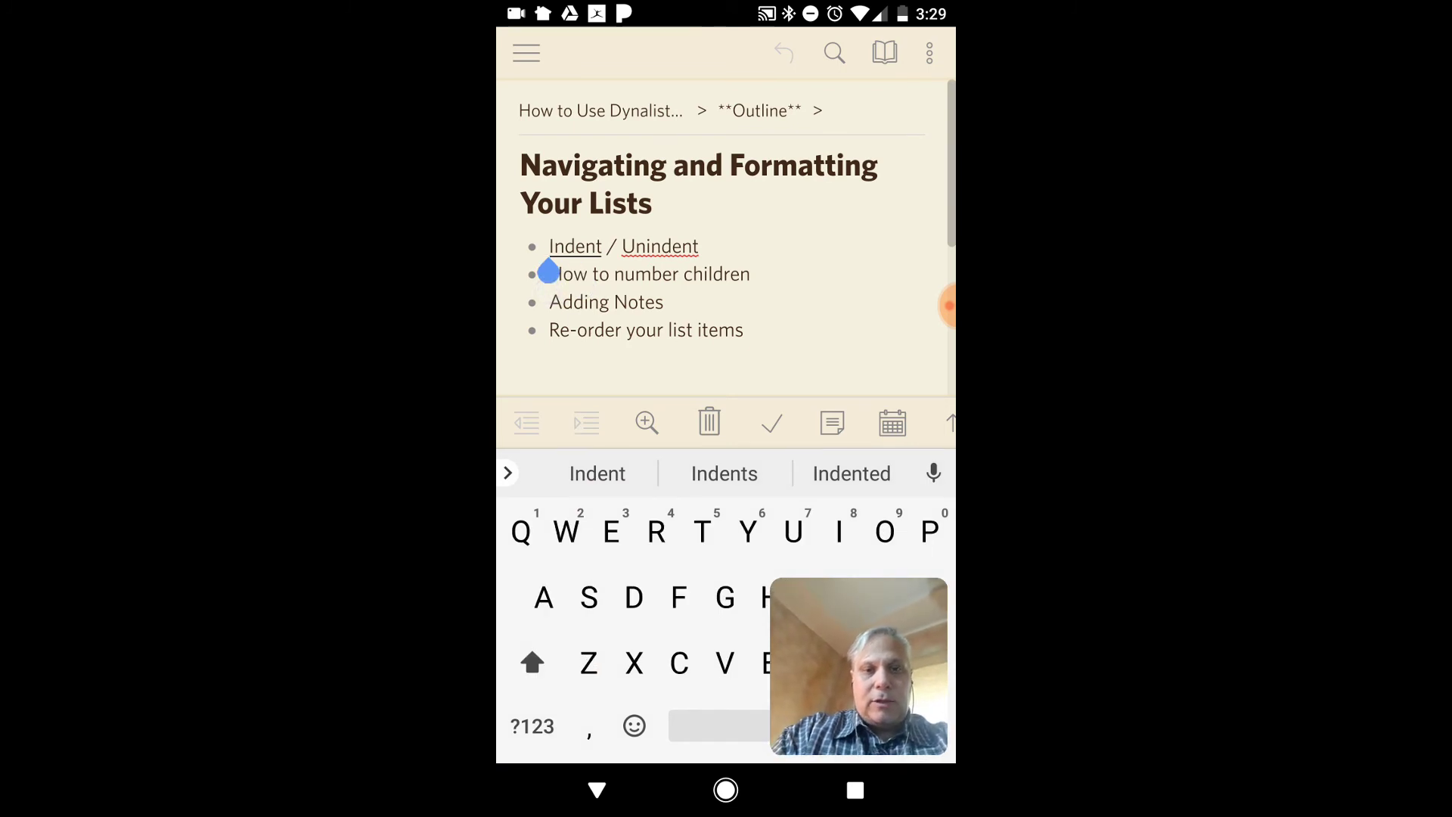
pyautogui.click(512, 429)
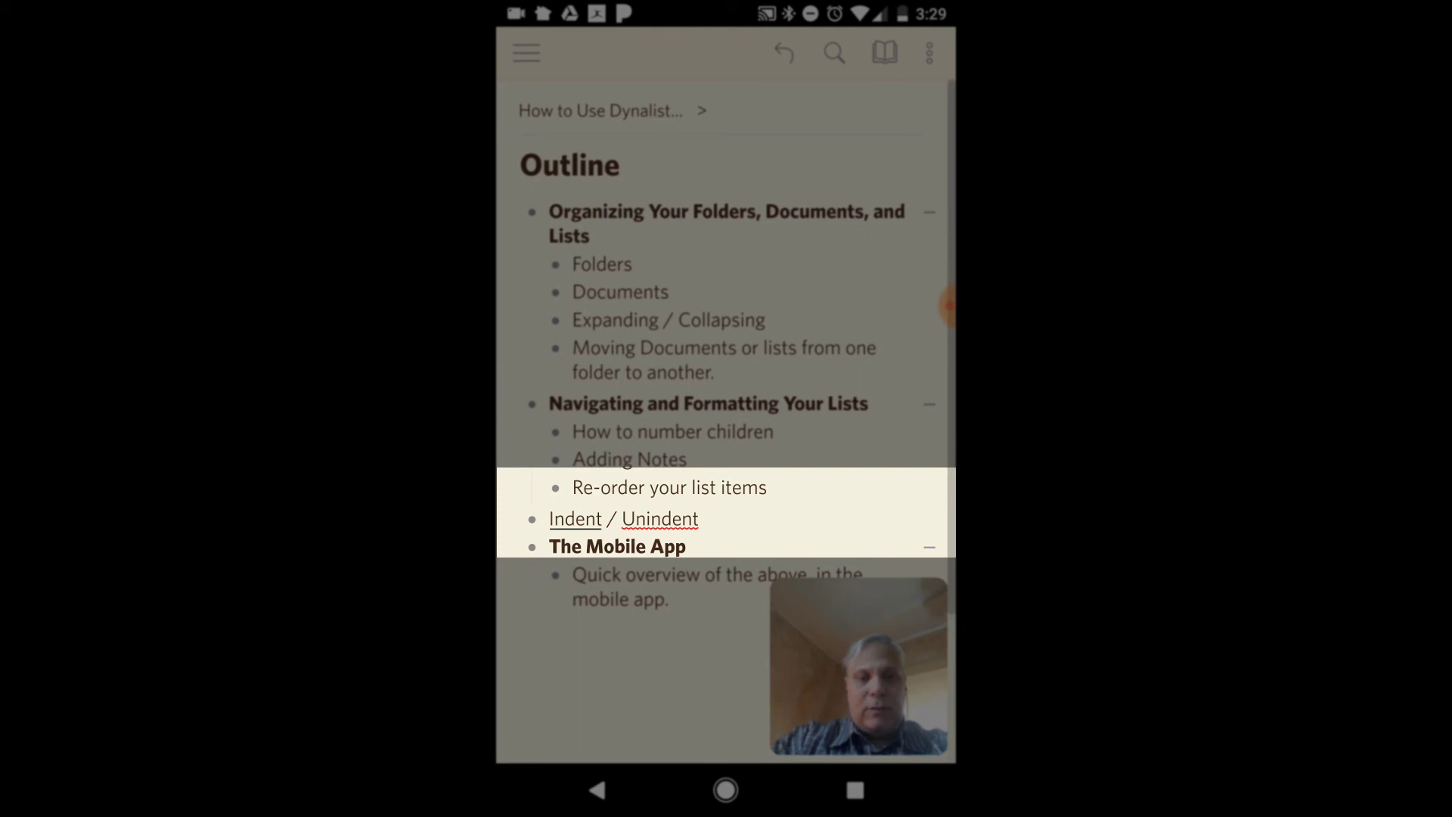
pyautogui.click(573, 518)
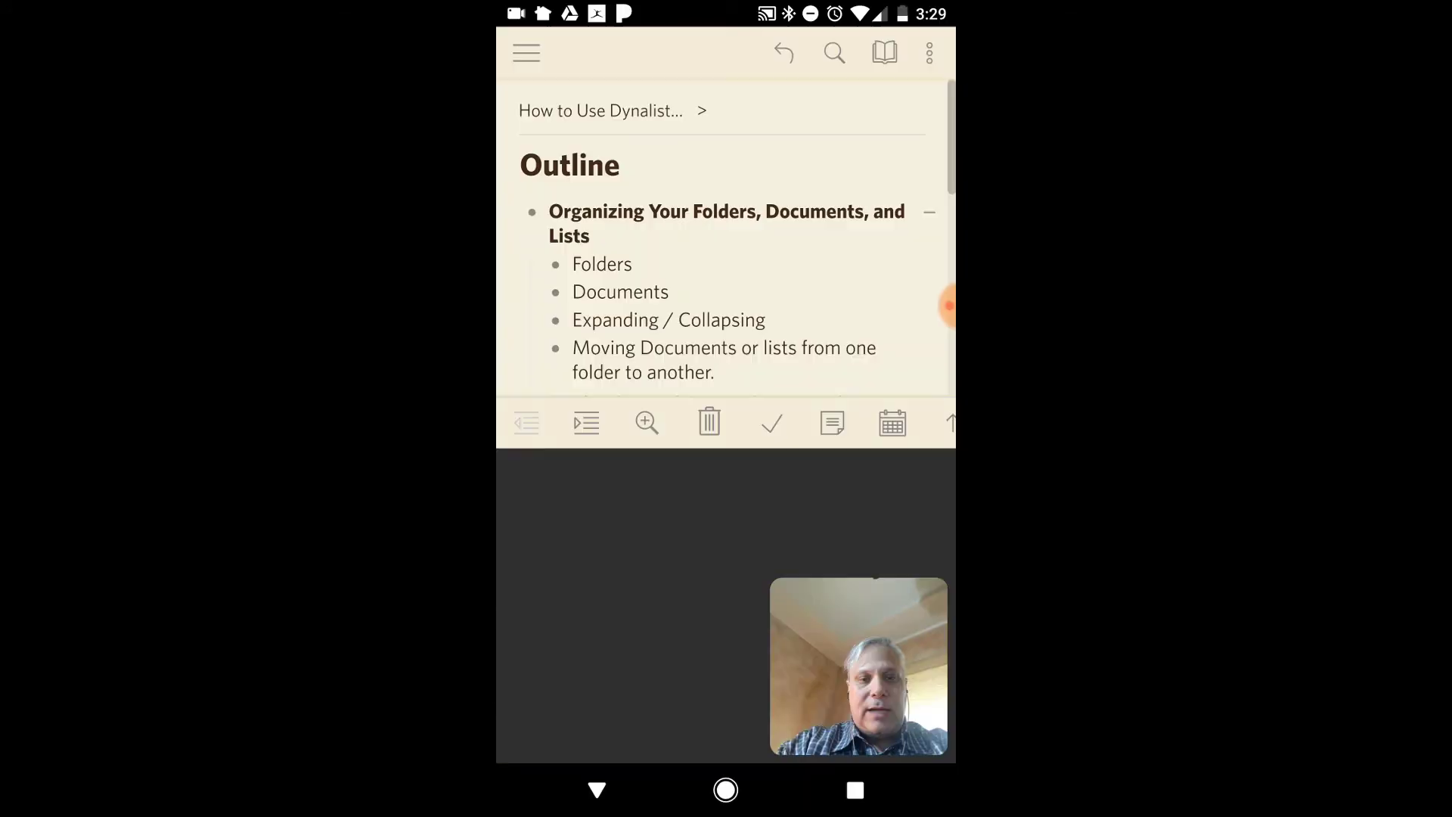
pyautogui.moveTo(578, 240); pyautogui.dragTo(548, 239)
pyautogui.click(586, 422)
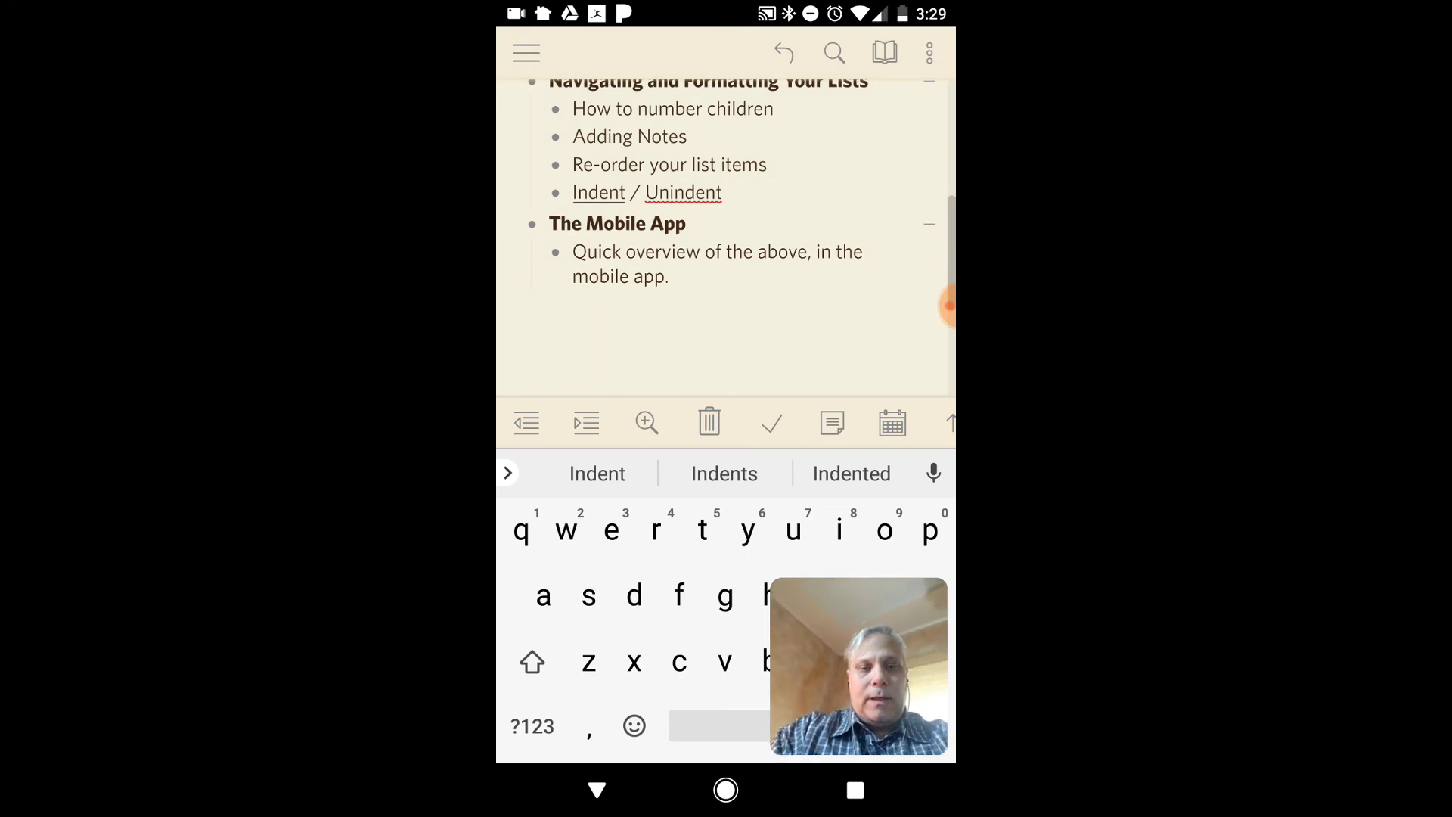
# Put the caret after 'mobile app.', open the item's October 2017 date picker, then back out.
pyautogui.click(667, 277)
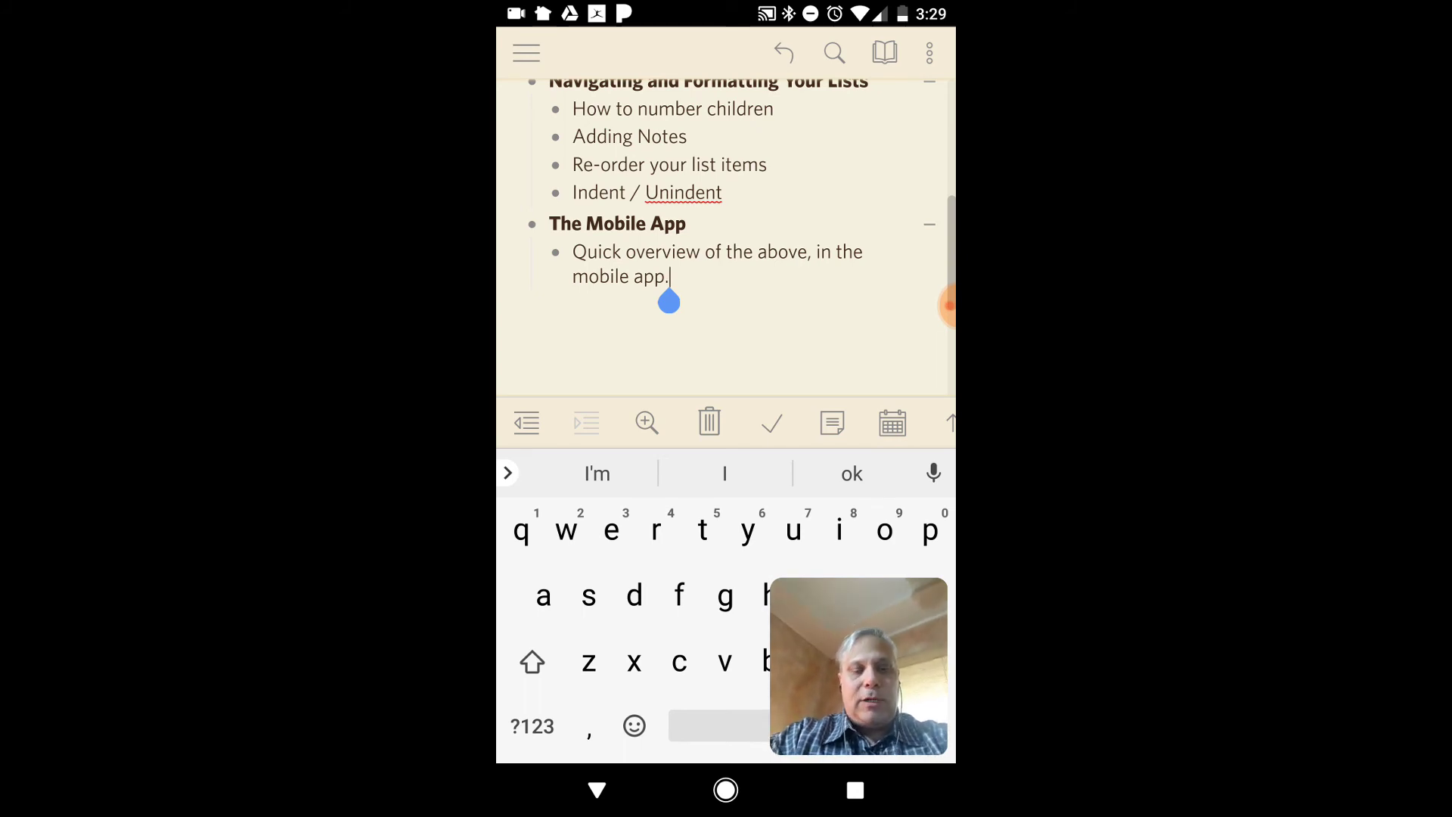
pyautogui.click(597, 790)
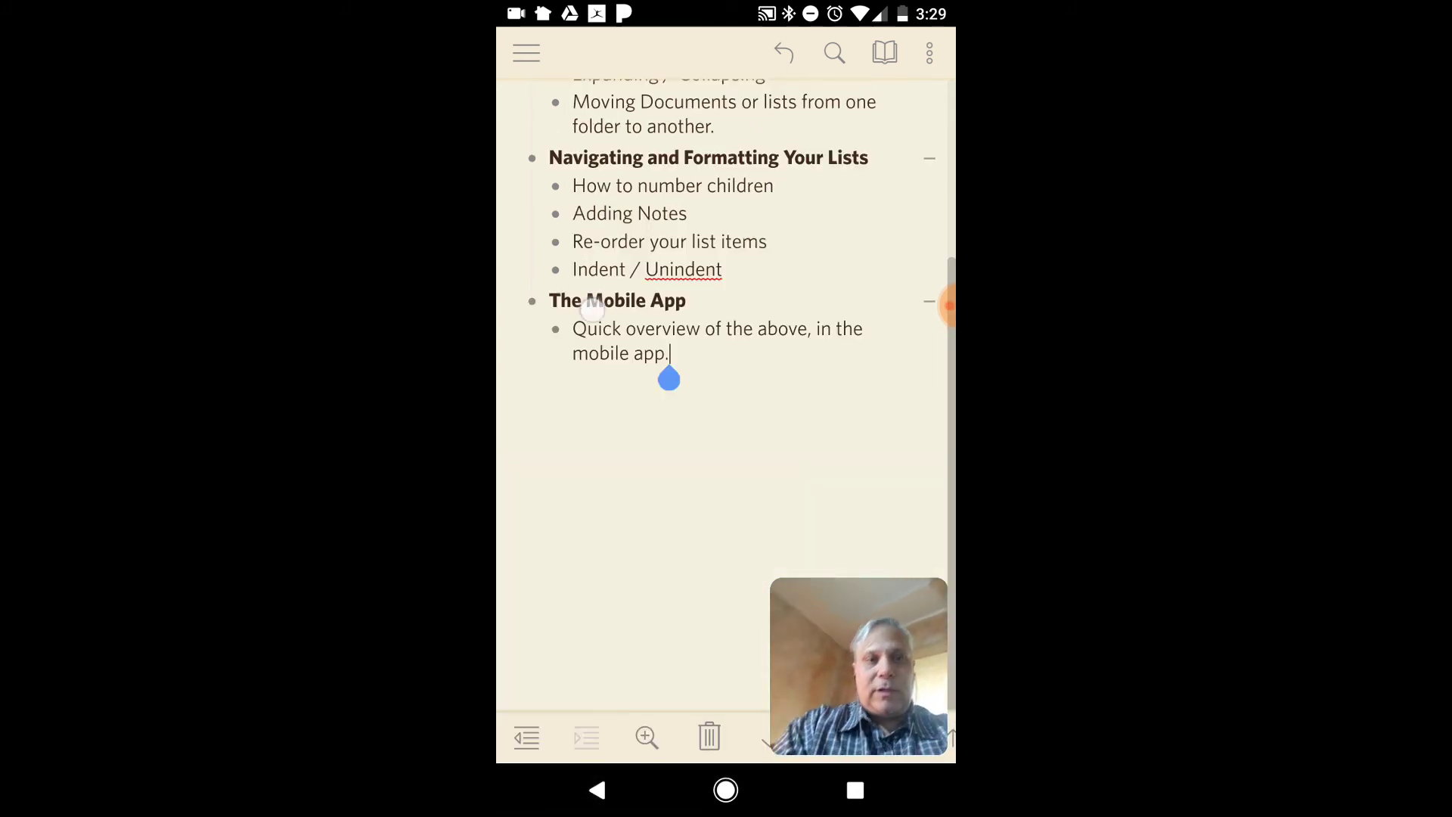
pyautogui.scroll(2, 726, 302)
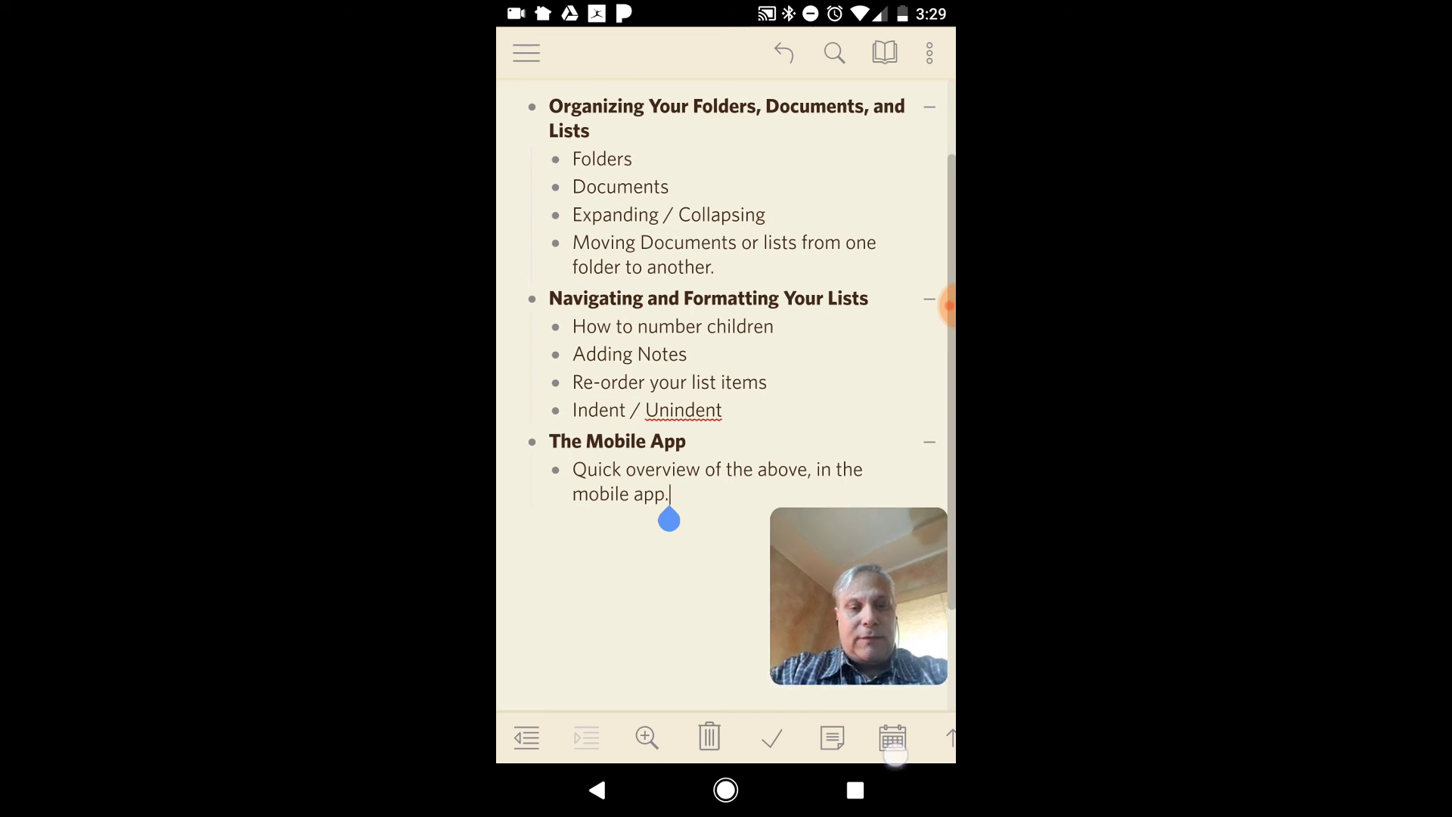
pyautogui.click(893, 744)
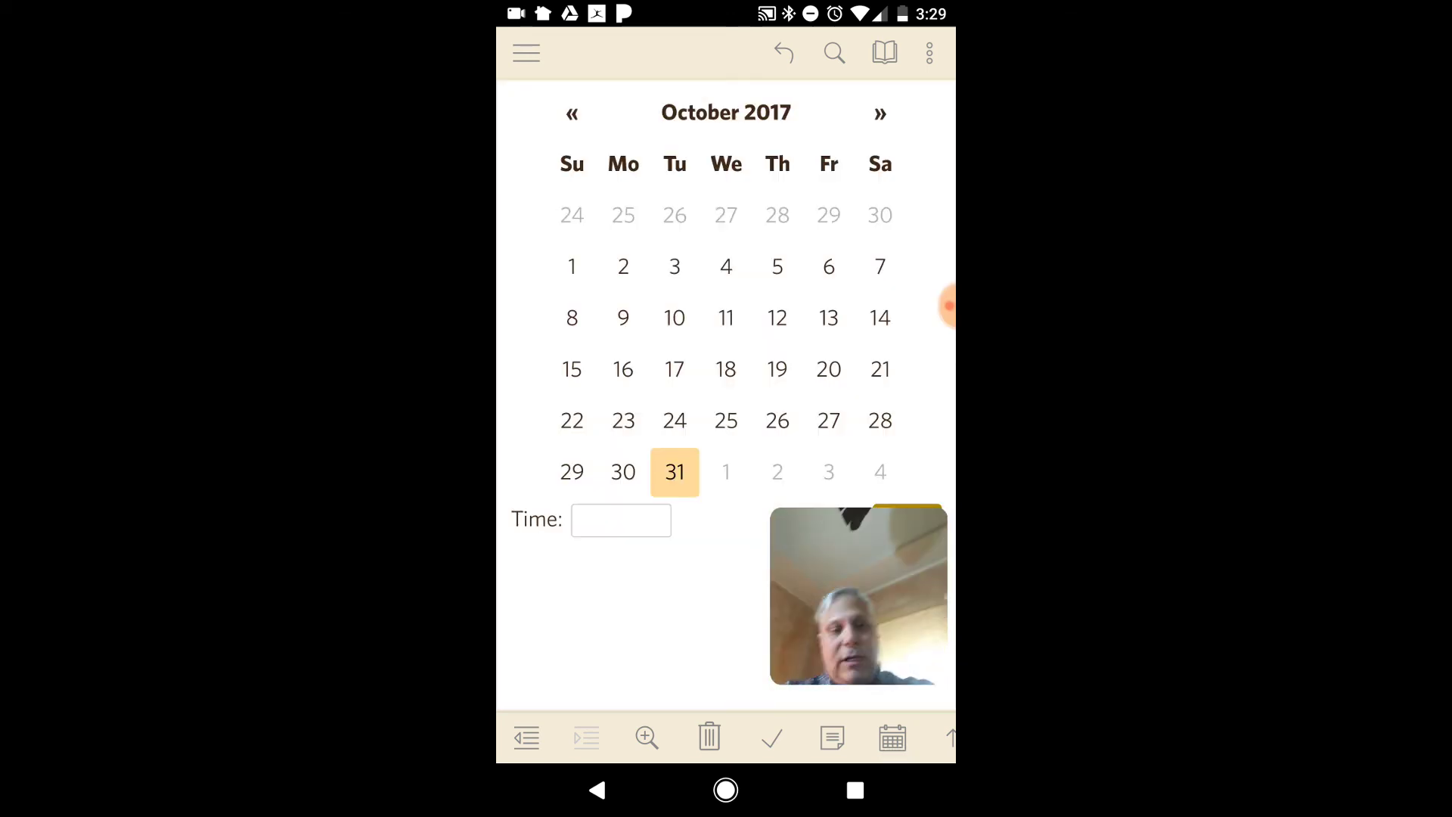
pyautogui.click(621, 521)
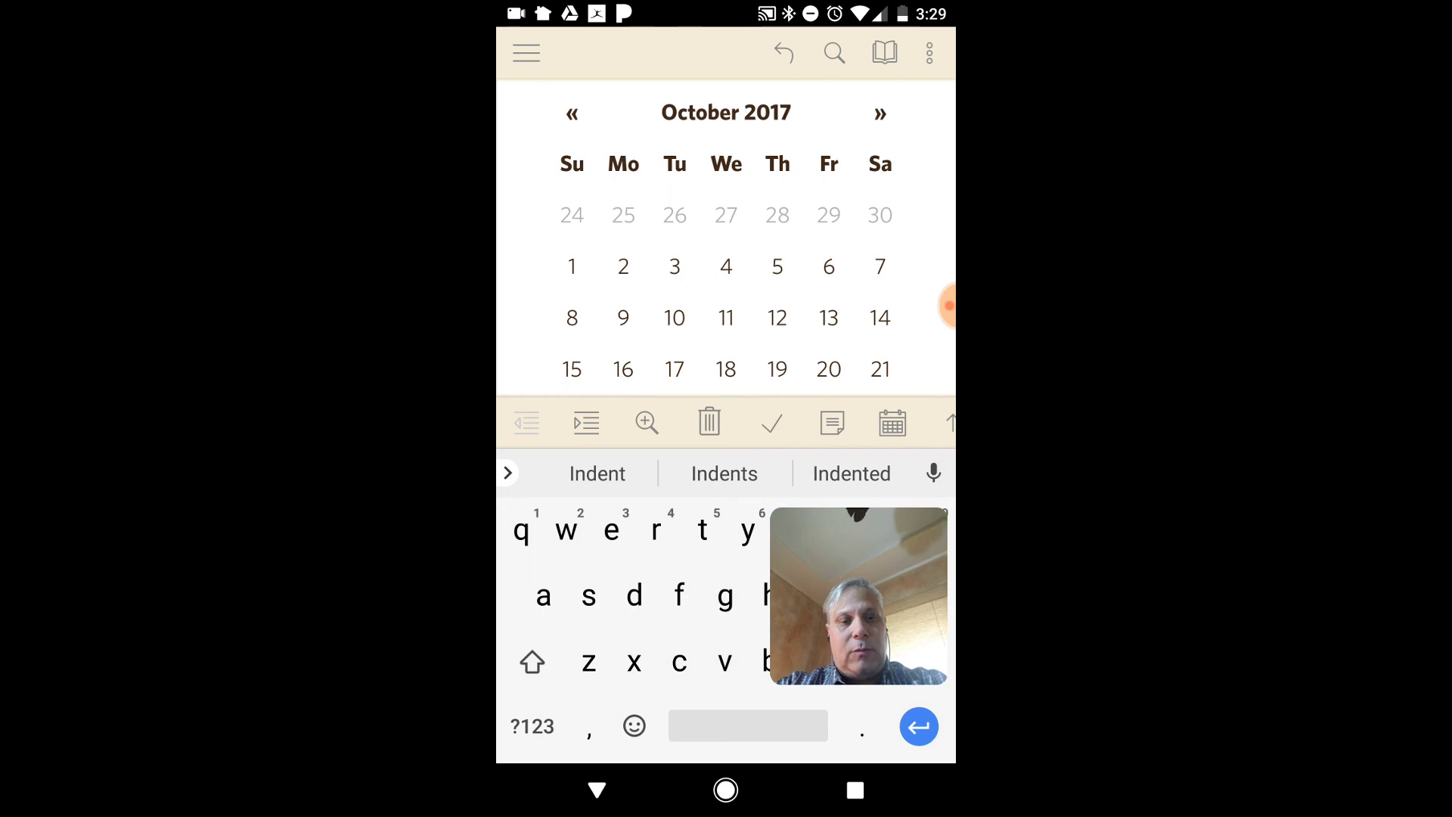
pyautogui.click(597, 789)
pyautogui.click(597, 790)
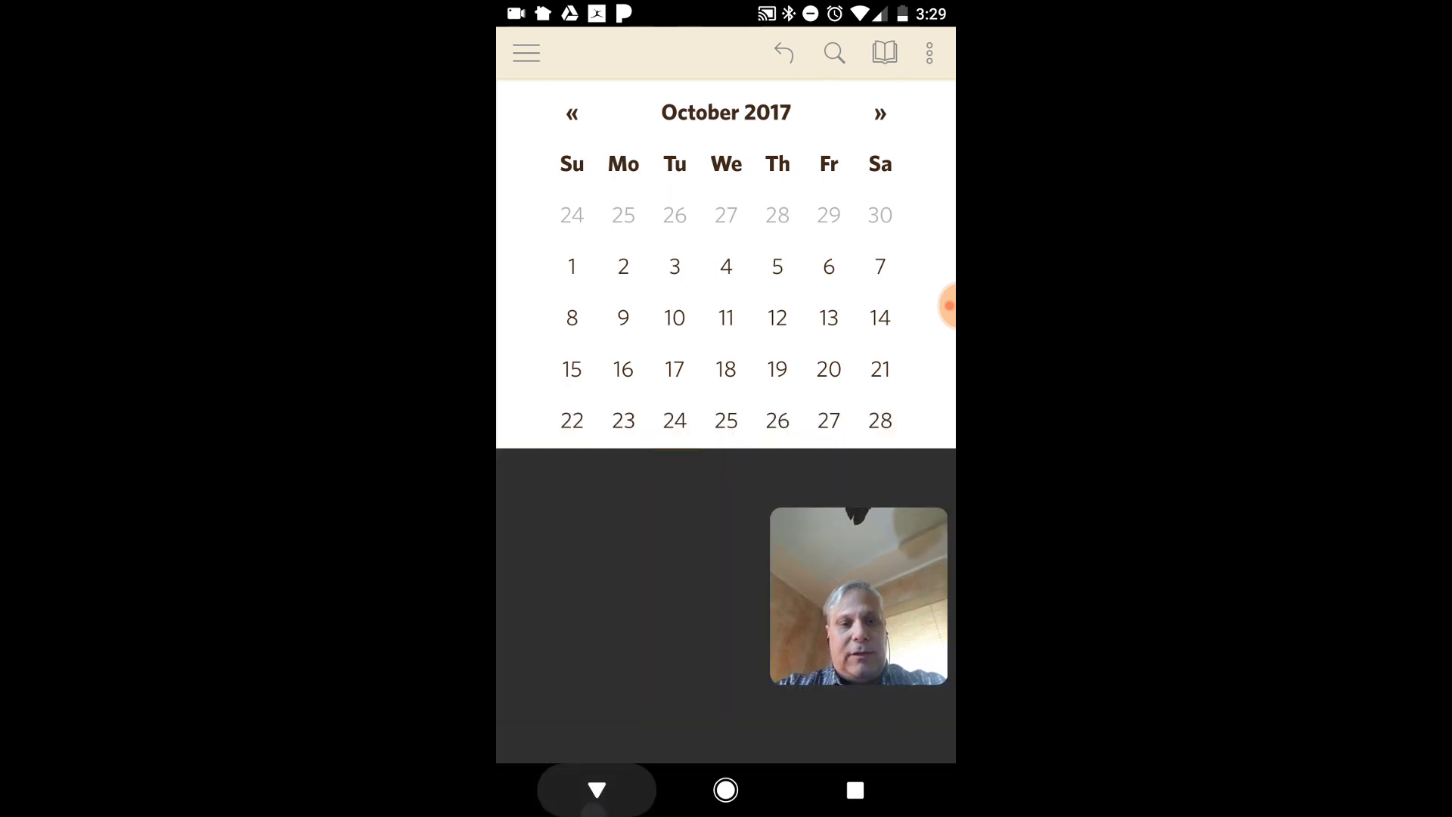
# Reopen the tutorial from My files, zoom out from Titles, and scroll to For Next Time and back.
pyautogui.click(526, 53)
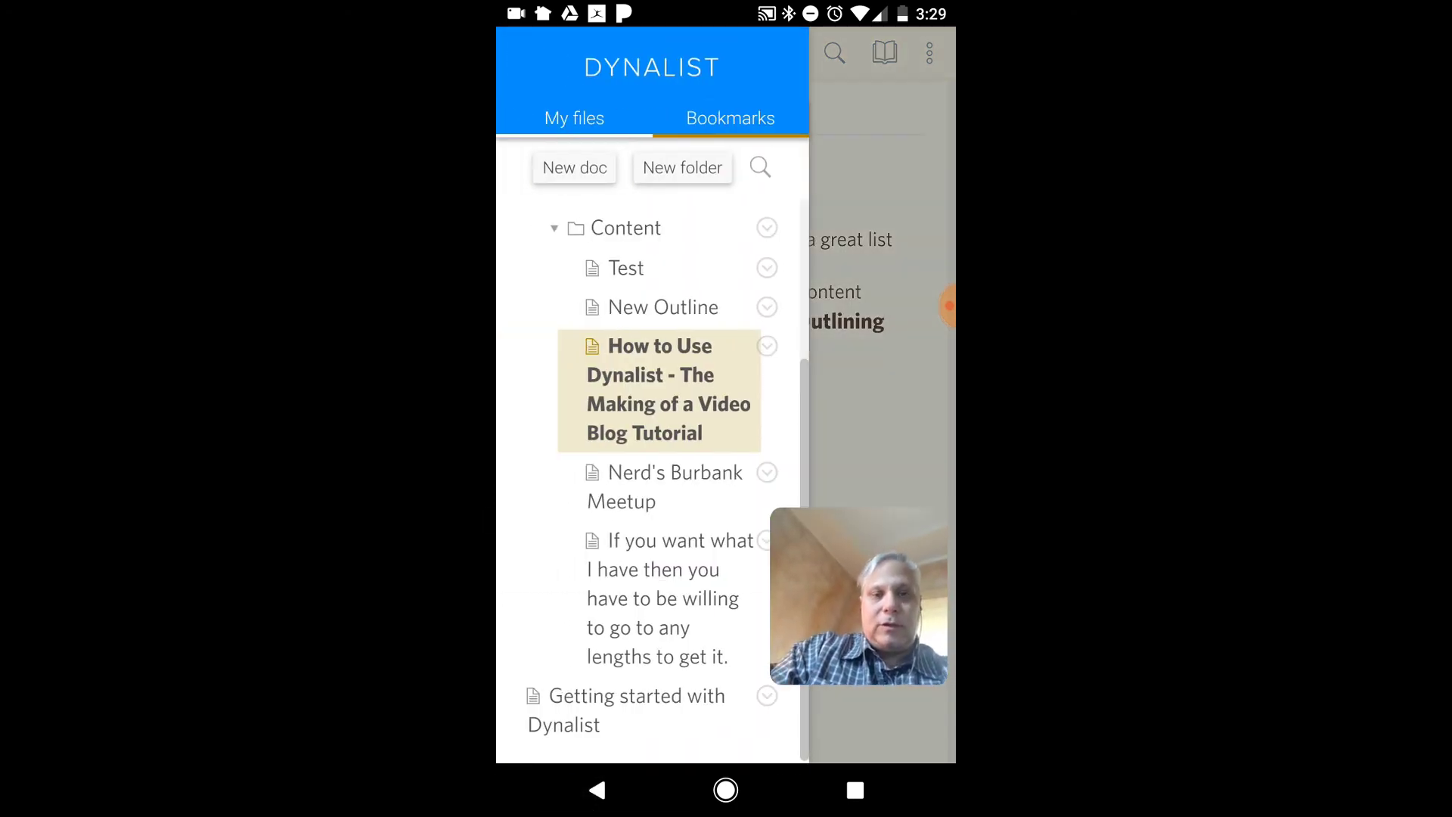
pyautogui.click(626, 385)
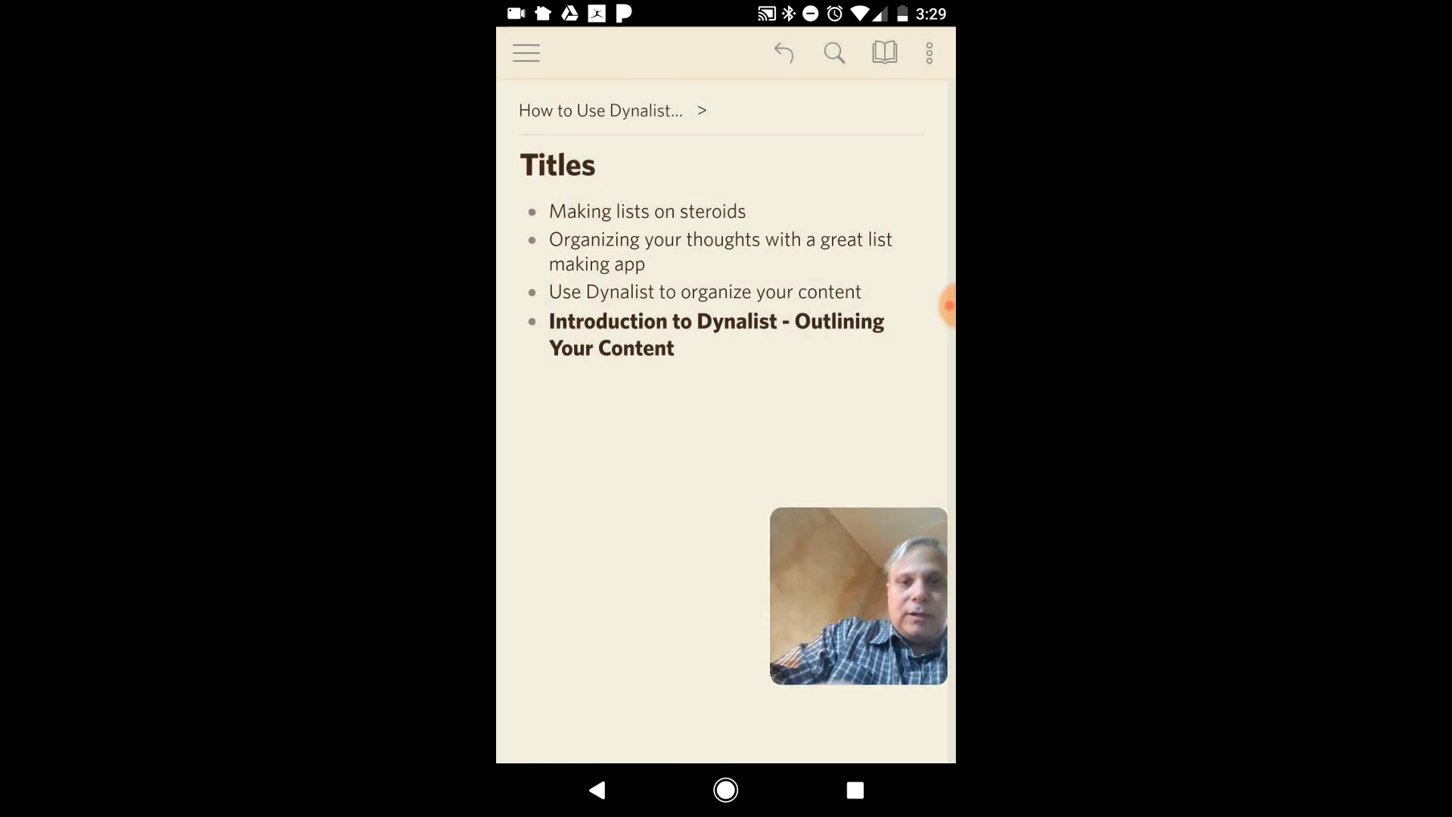
pyautogui.click(587, 106)
pyautogui.click(593, 803)
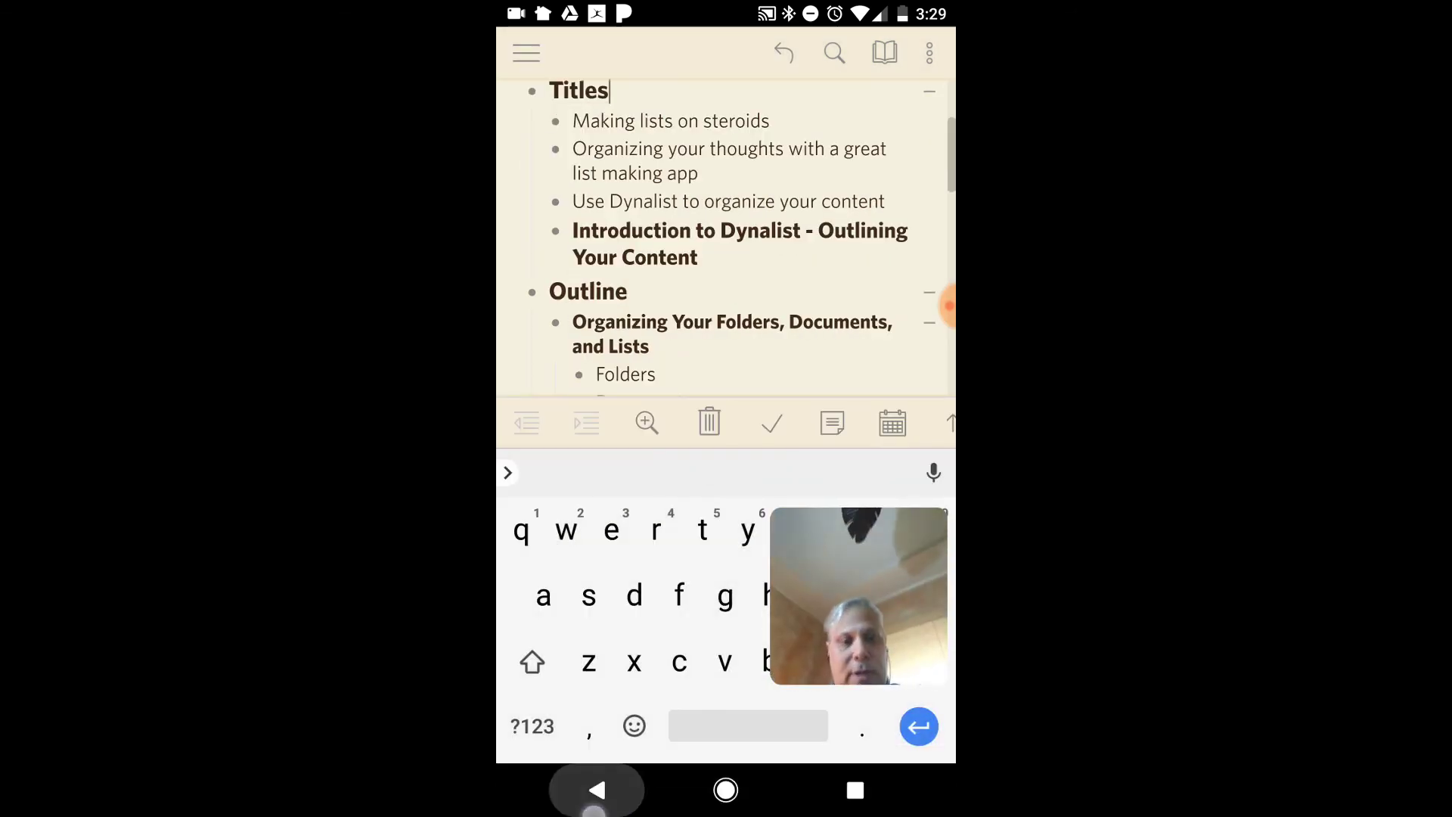
pyautogui.scroll(-5, 726, 378)
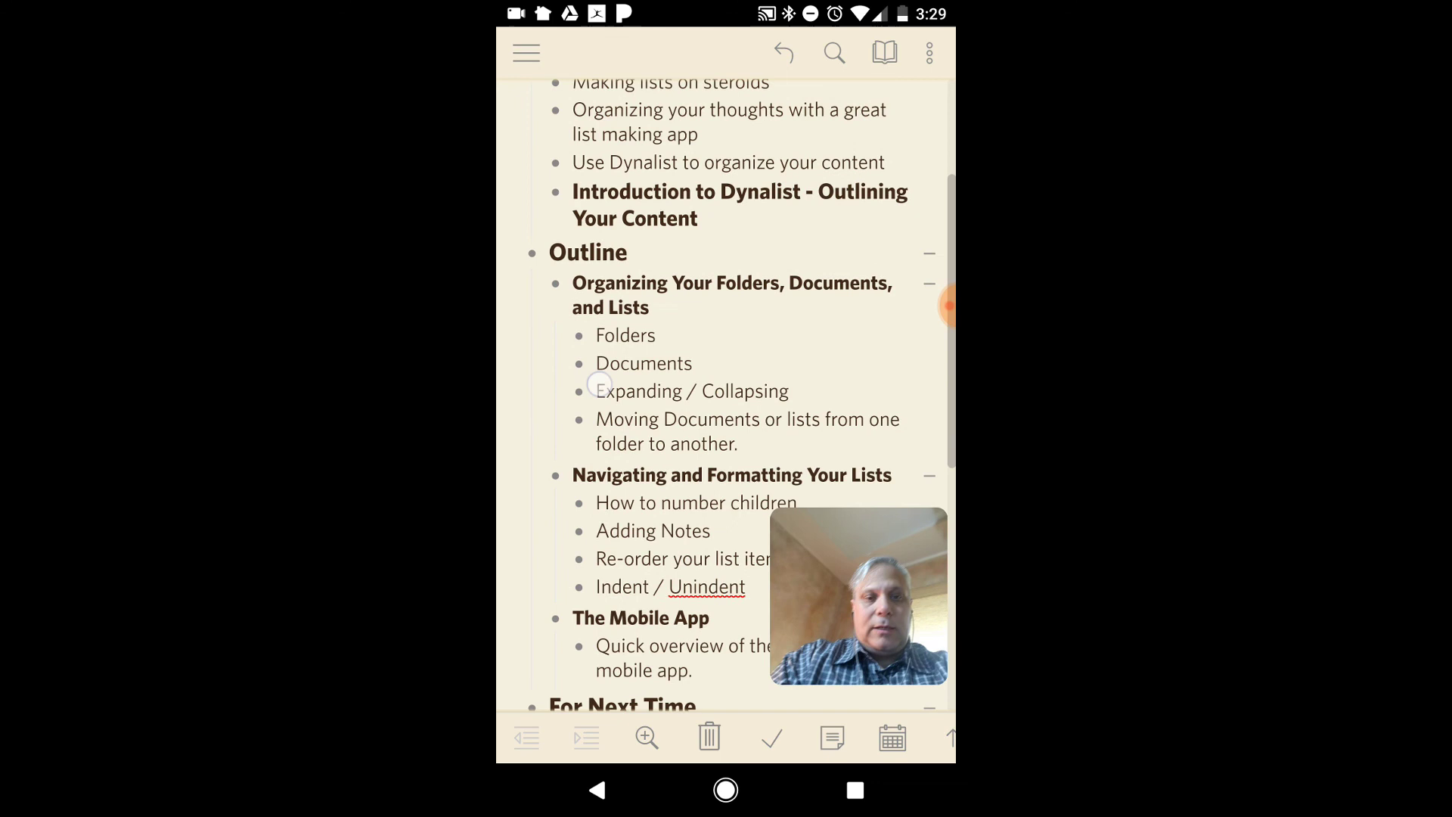
pyautogui.scroll(-4, 726, 378)
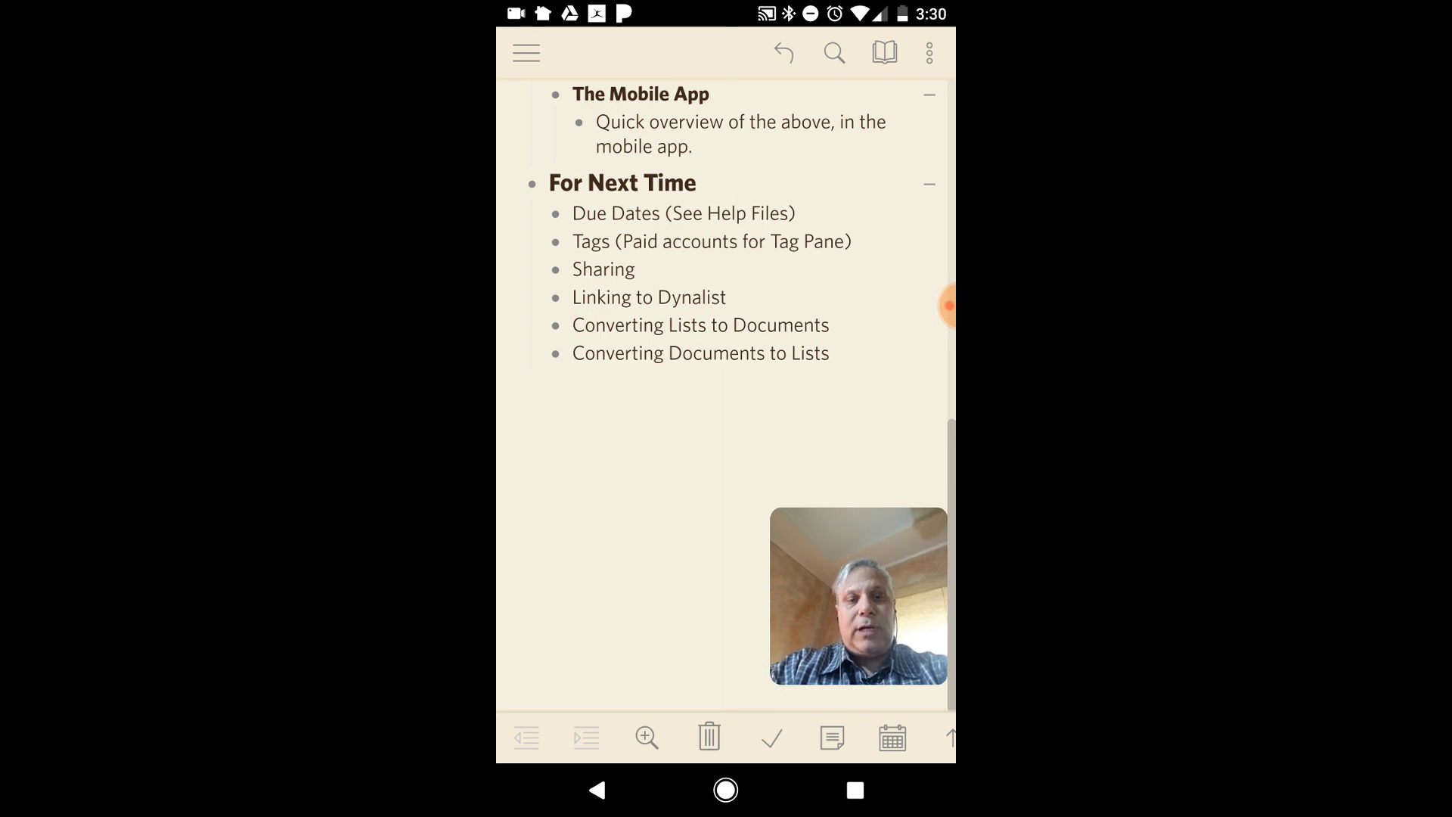
pyautogui.scroll(10, 593, 512)
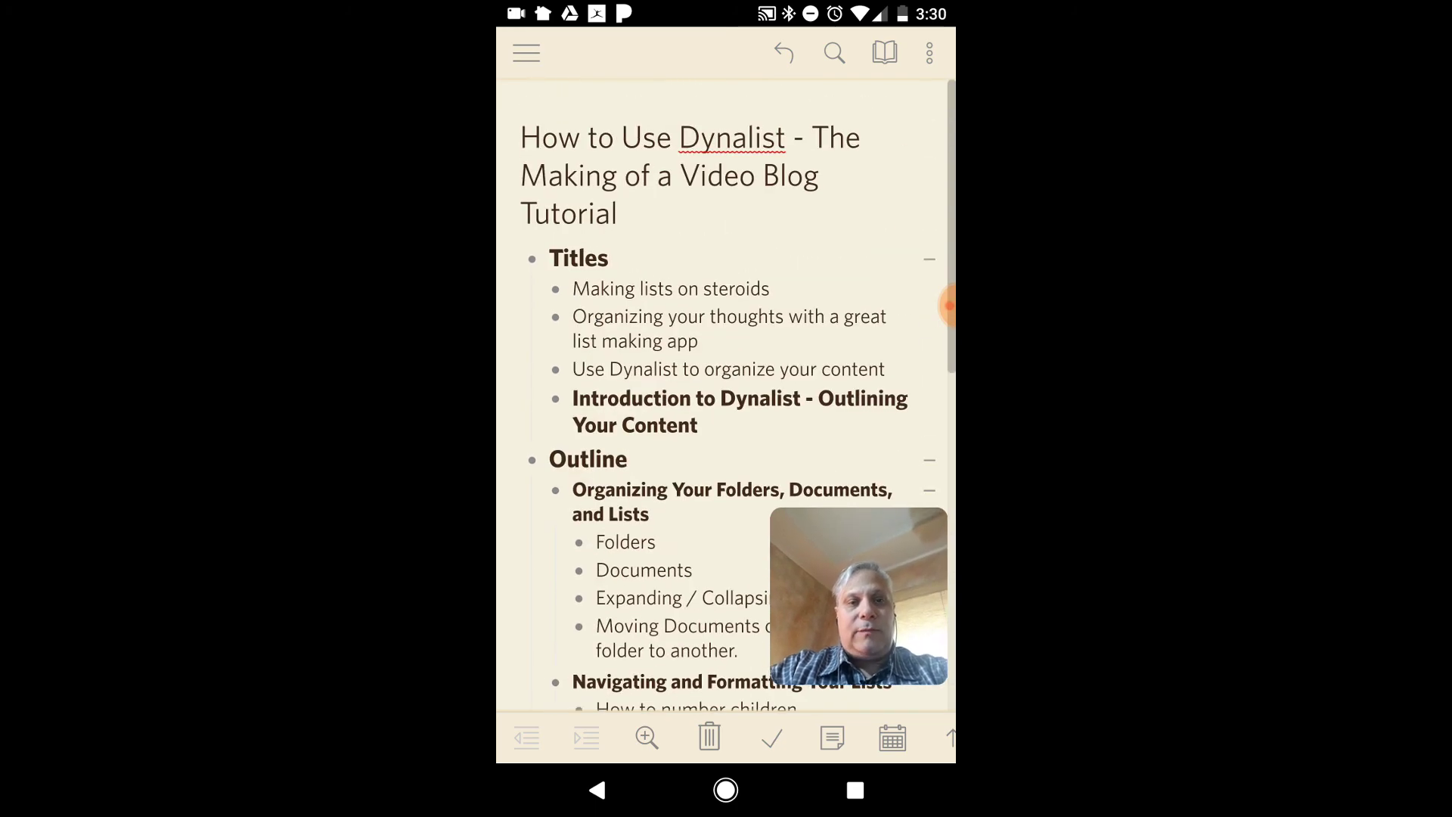